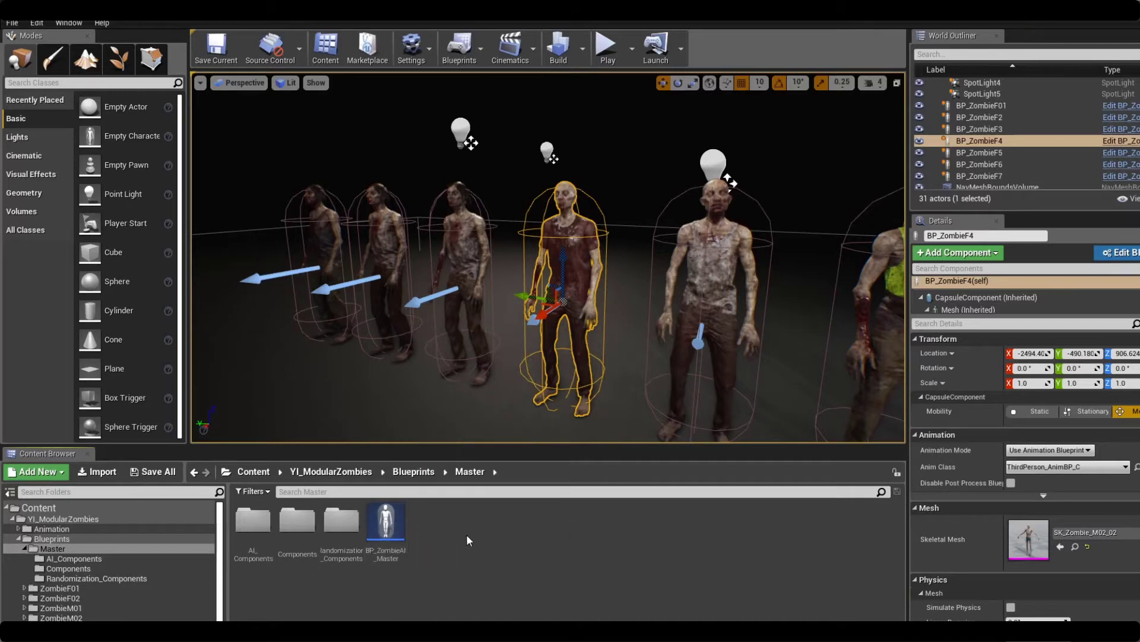
# Step: Frame the lineup of zombie characters in the level and hide the editor icons and capsule outlines with Game View
pyautogui.moveTo(541, 407); pyautogui.dragTo(573, 402, button='right')
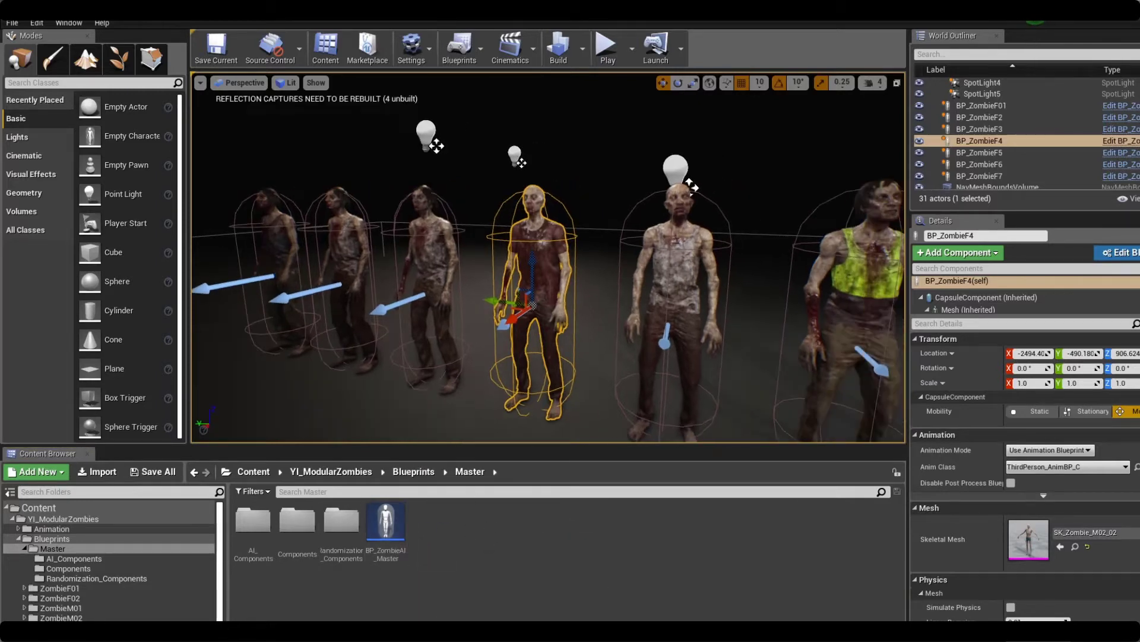
pyautogui.press('g')
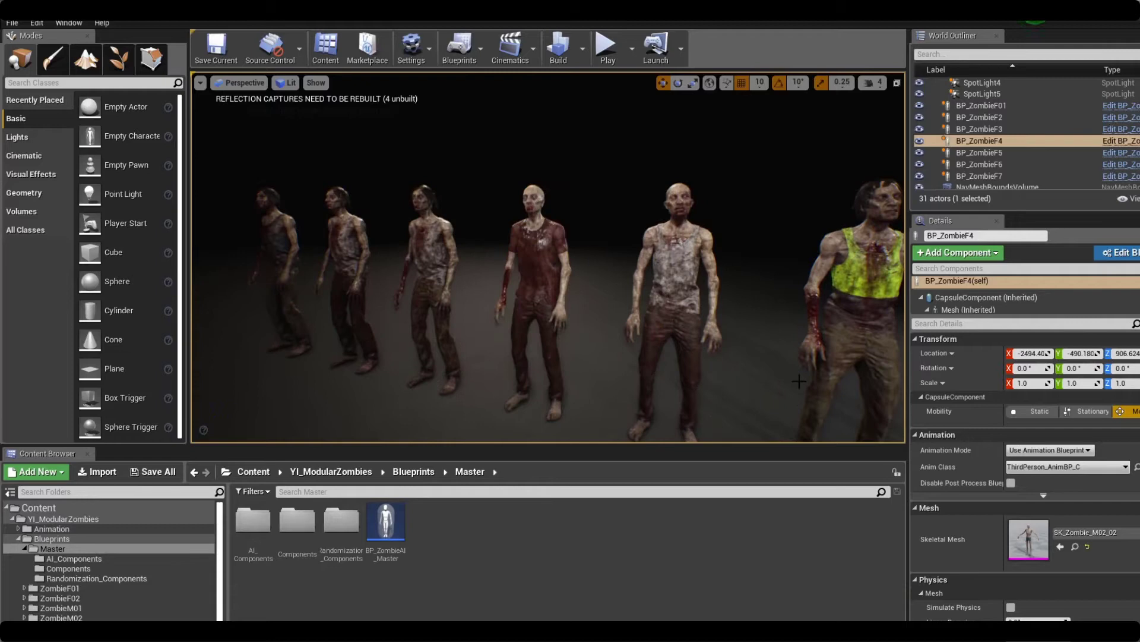
pyautogui.moveTo(529, 358); pyautogui.dragTo(528, 358, button='right')
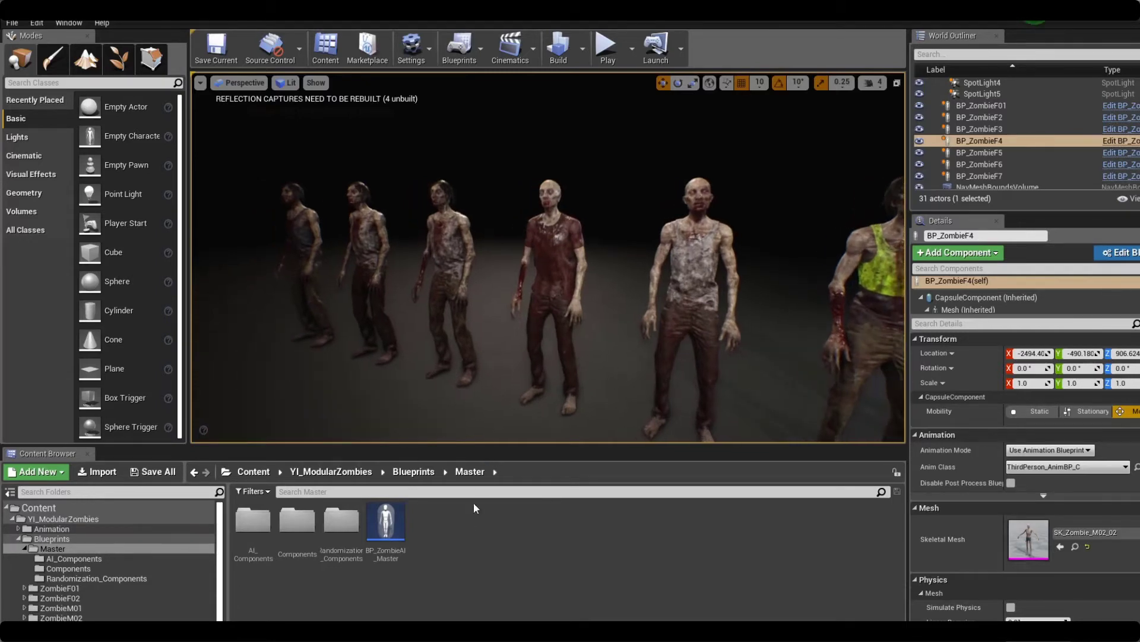
# Step: Inspect the blueprints in the Master folder's Components subfolder and individual zombie characters in the level
pyautogui.rightClick(461, 530)
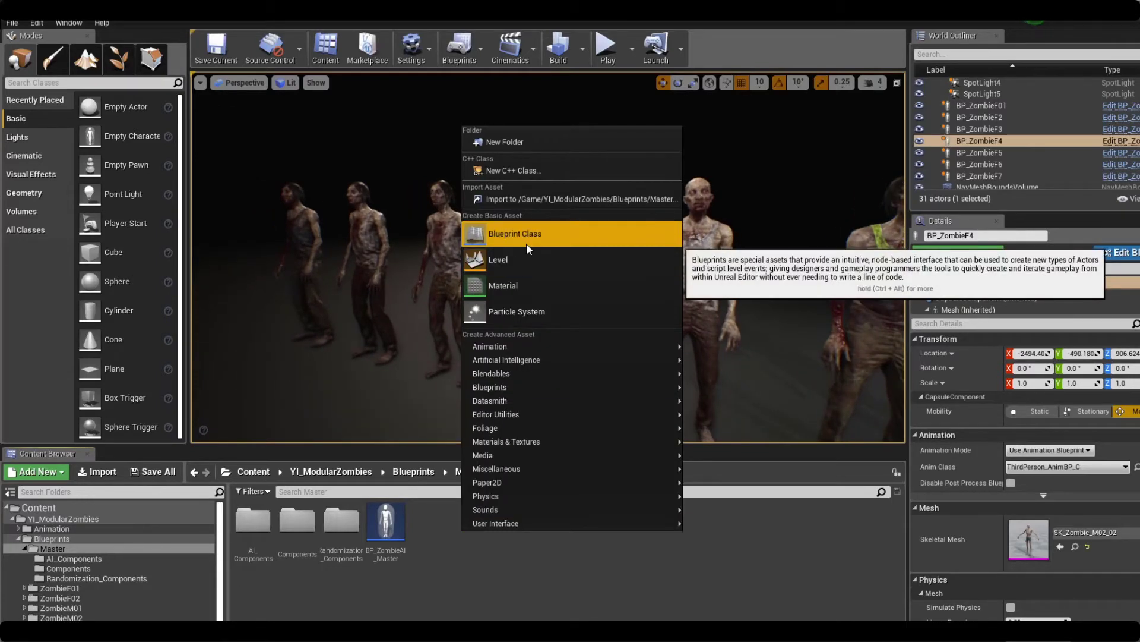
pyautogui.click(93, 567)
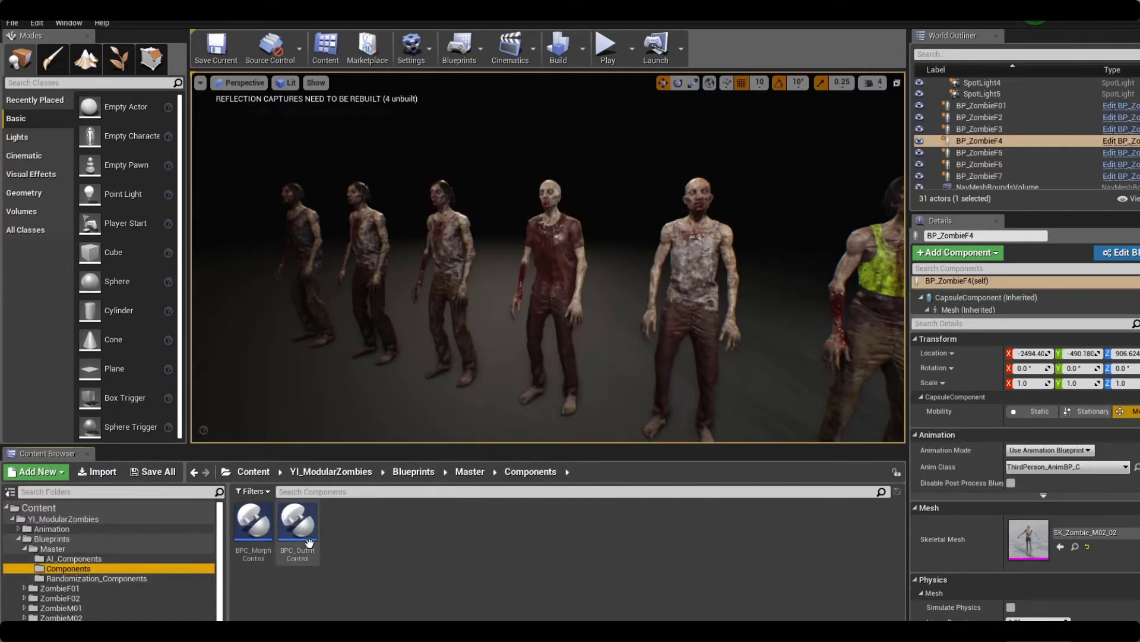
pyautogui.moveTo(261, 538)
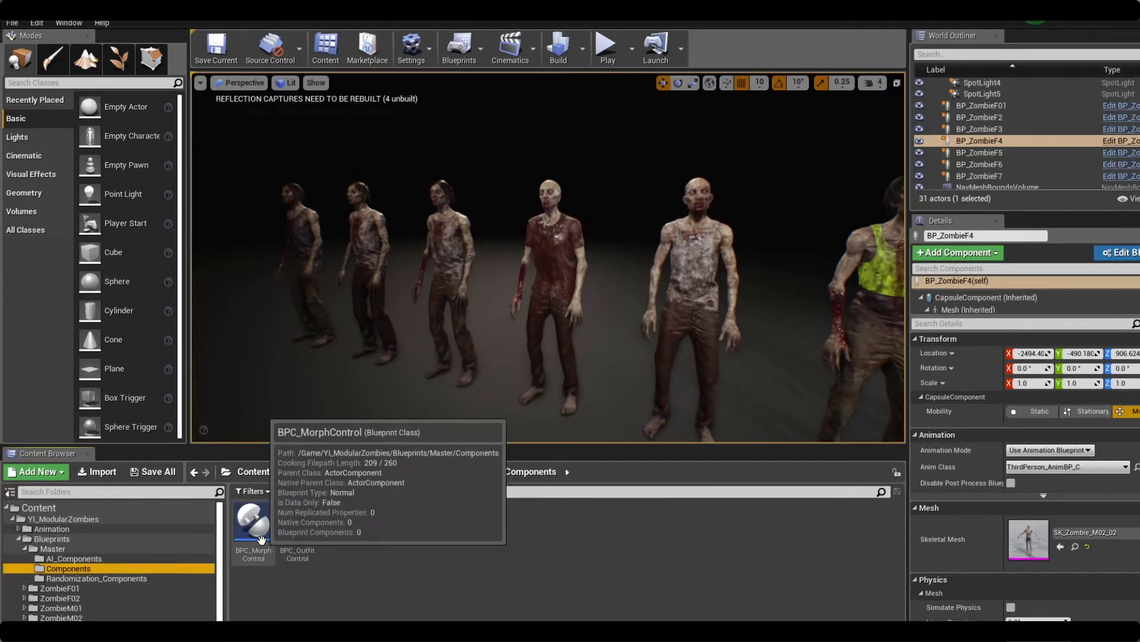
pyautogui.click(92, 549)
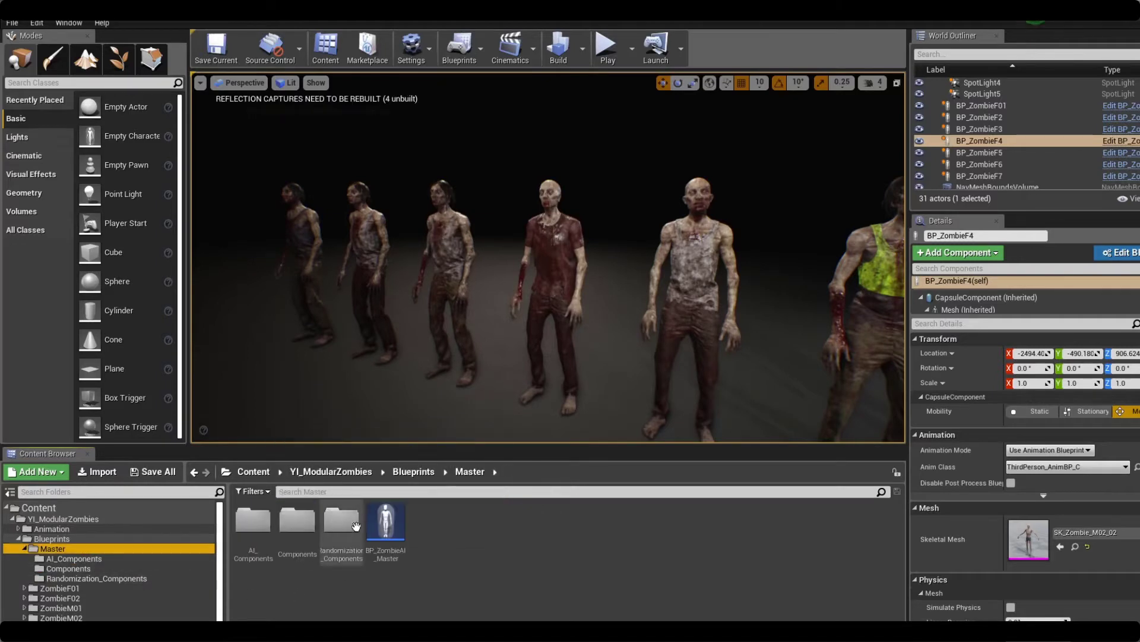
pyautogui.click(695, 279)
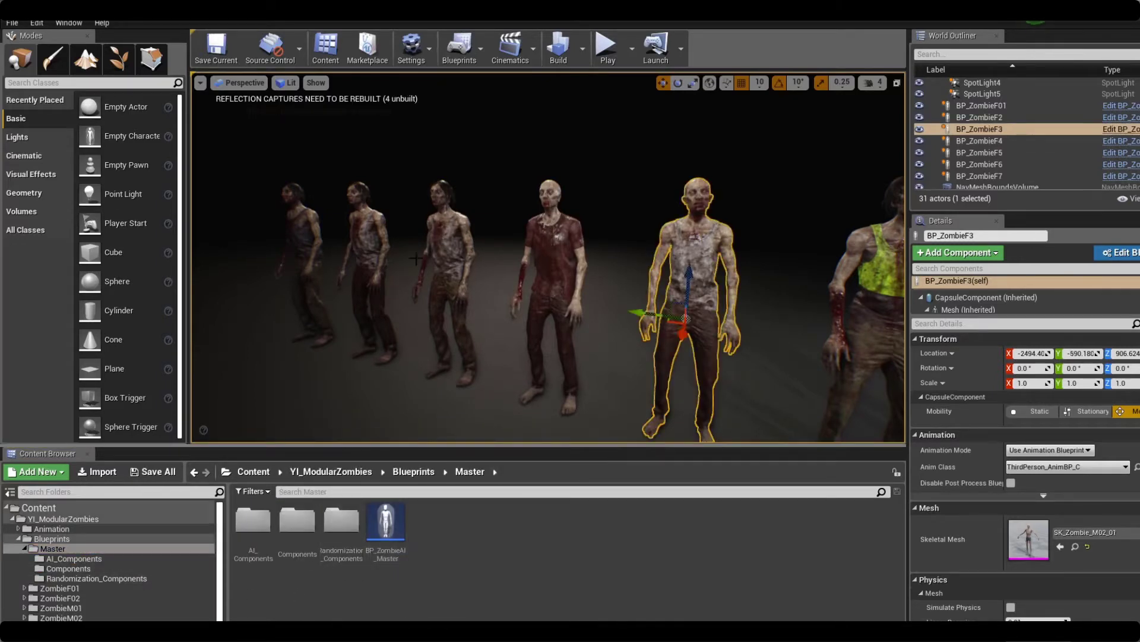
pyautogui.click(437, 238)
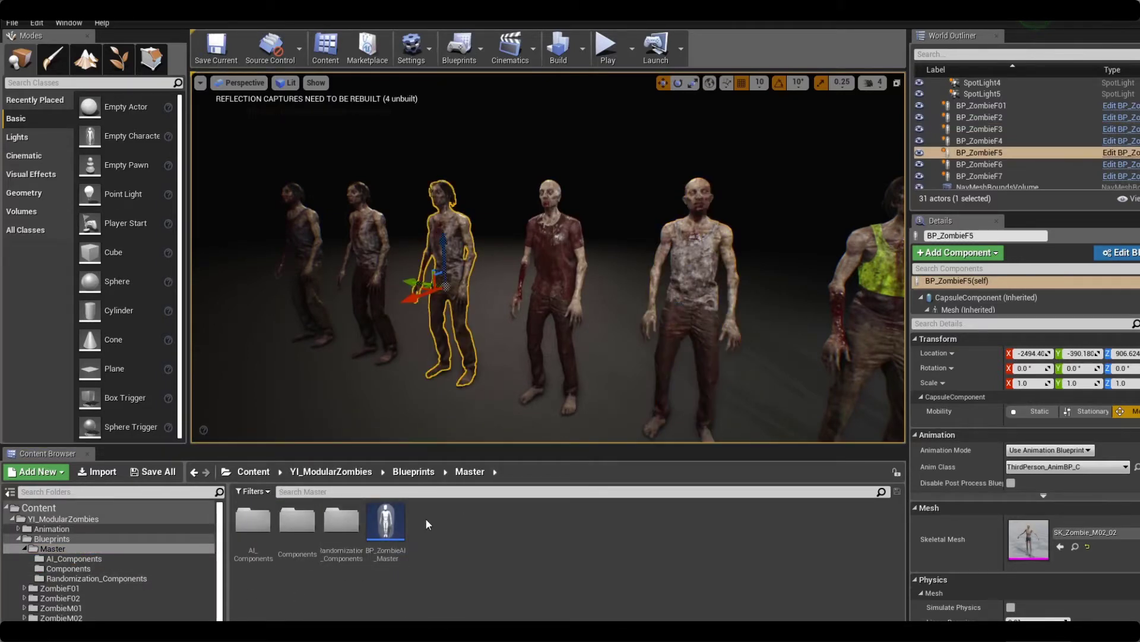
# Step: Open the BP_ZombieAI_Master blueprint and examine its skeletal mesh components, BPC_MorphControl and Construction Script nodes
pyautogui.click(386, 518)
pyautogui.doubleClick(385, 518)
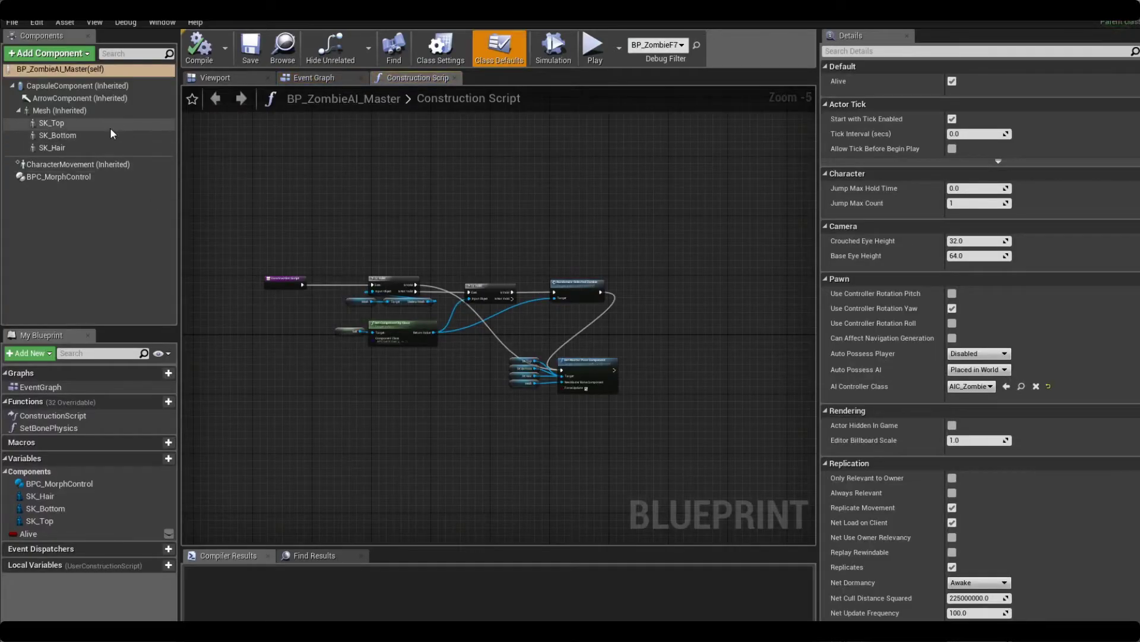
pyautogui.click(108, 123)
pyautogui.click(102, 135)
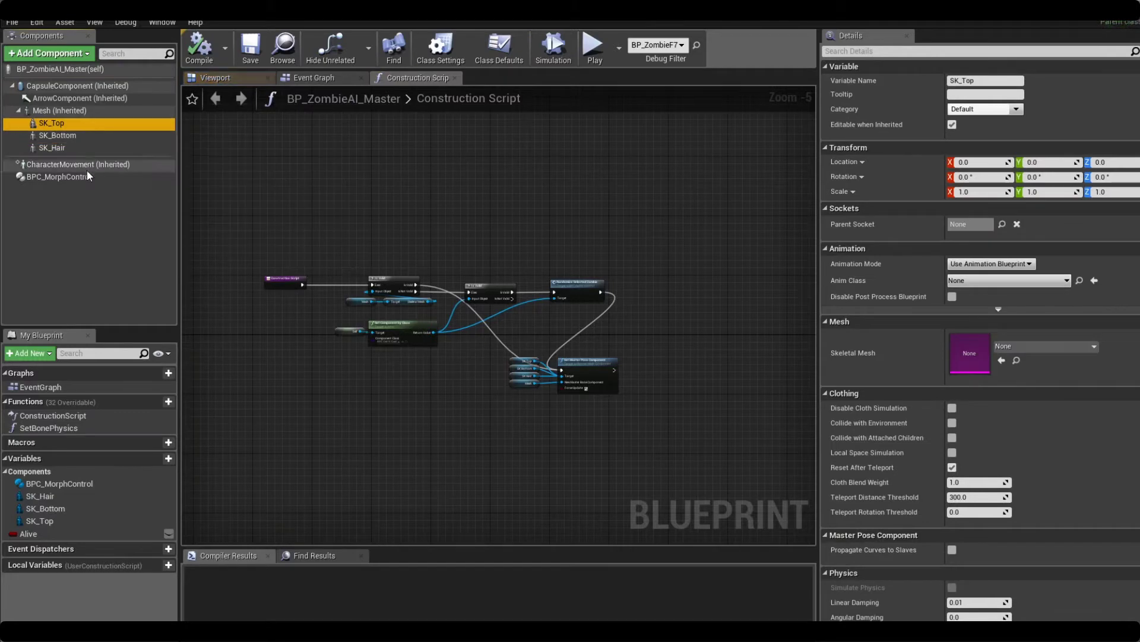
pyautogui.click(87, 173)
pyautogui.moveTo(344, 405); pyautogui.dragTo(640, 233)
pyautogui.moveTo(297, 12); pyautogui.dragTo(634, 69)
# Step: Create a Character-based Blueprint Class named BP_ZombieCustom in the Master folder and open it in a full-size editor
pyautogui.rightClick(420, 525)
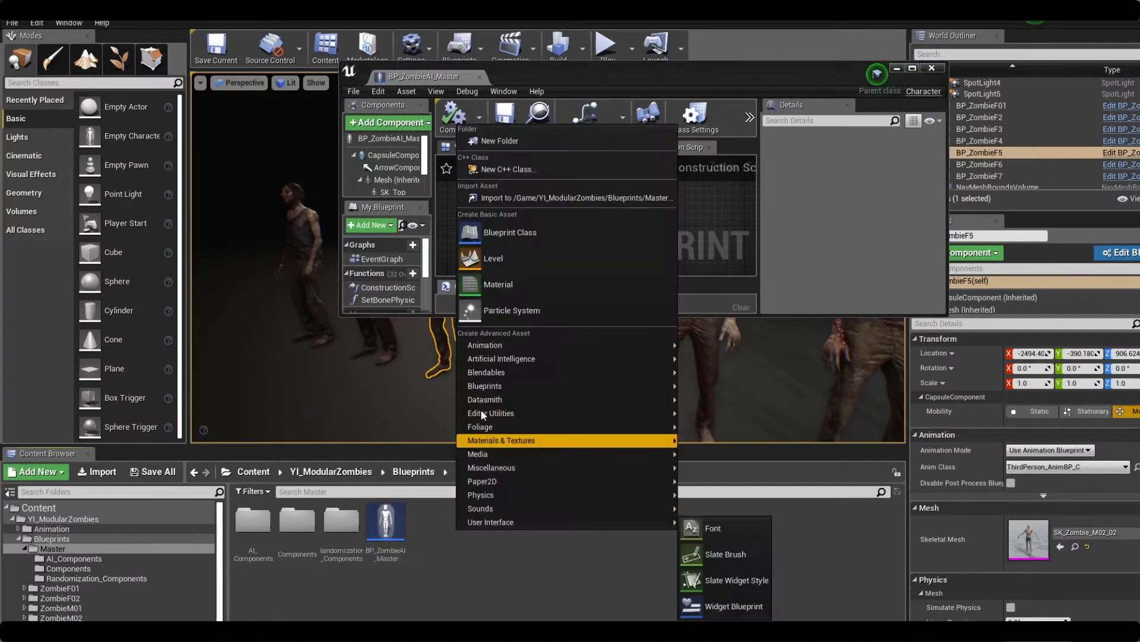
pyautogui.click(518, 234)
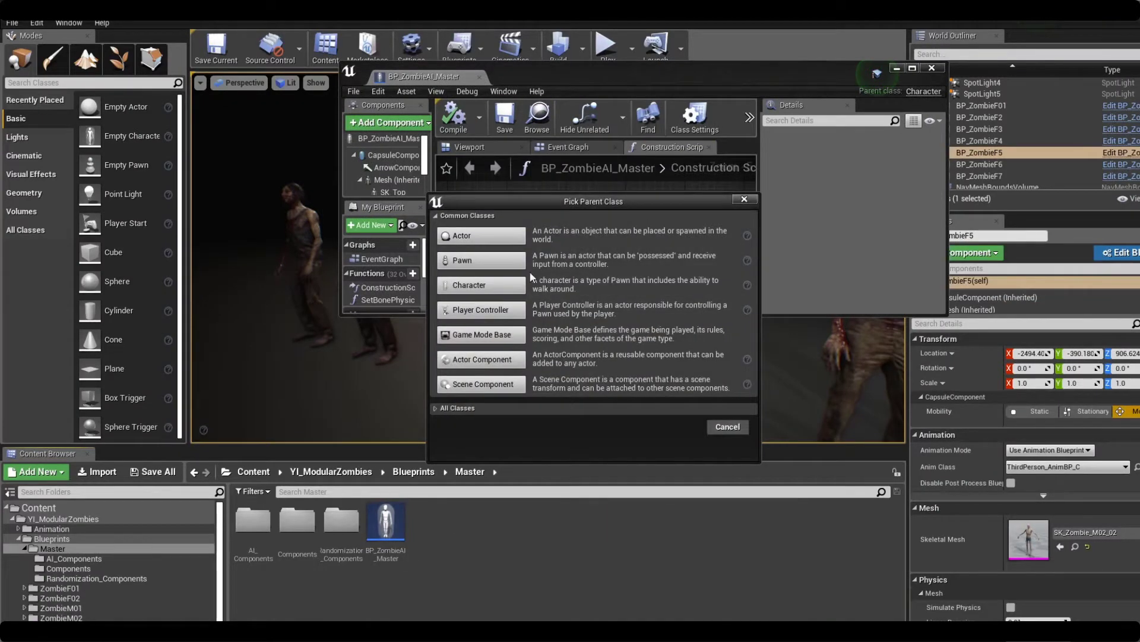
pyautogui.click(503, 289)
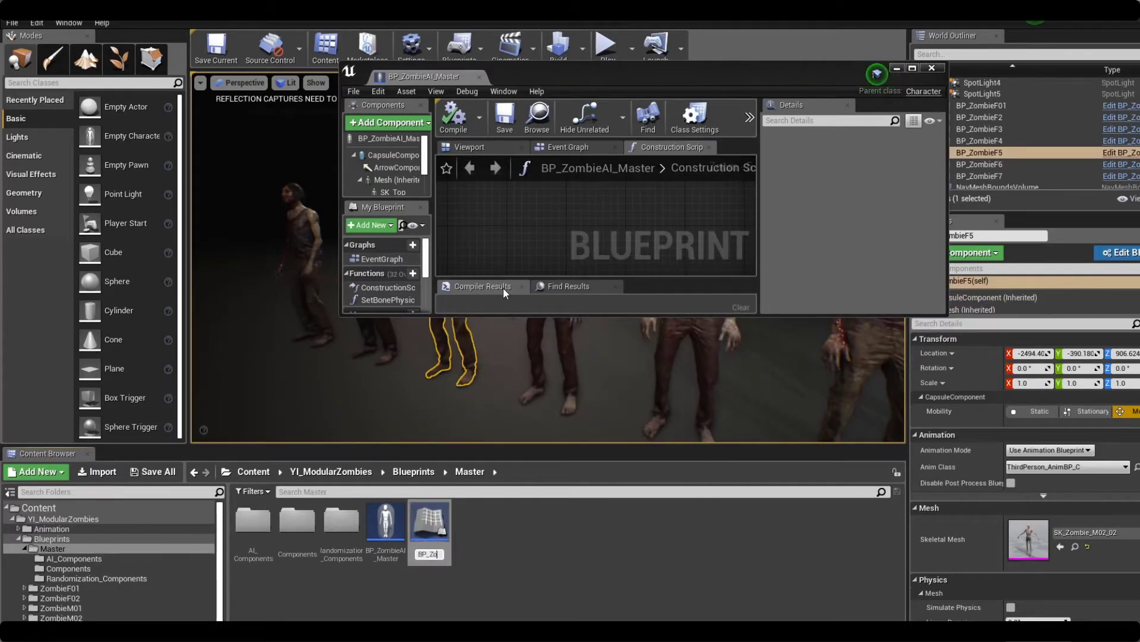
pyautogui.write('BP_ZombieCustom')
pyautogui.press('Return')
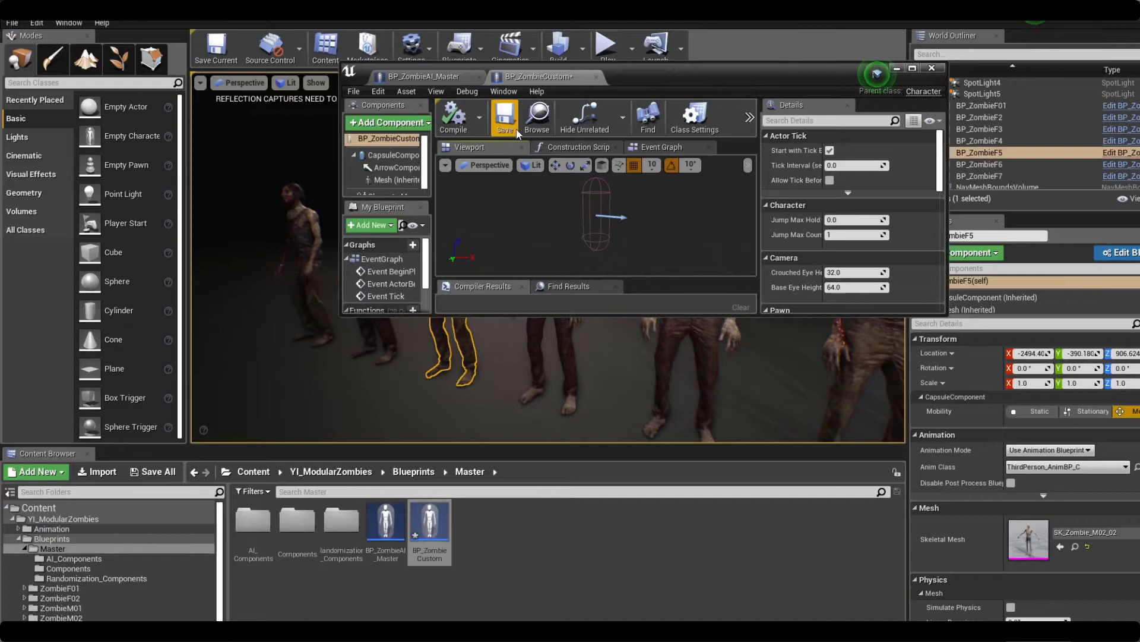
pyautogui.doubleClick(632, 79)
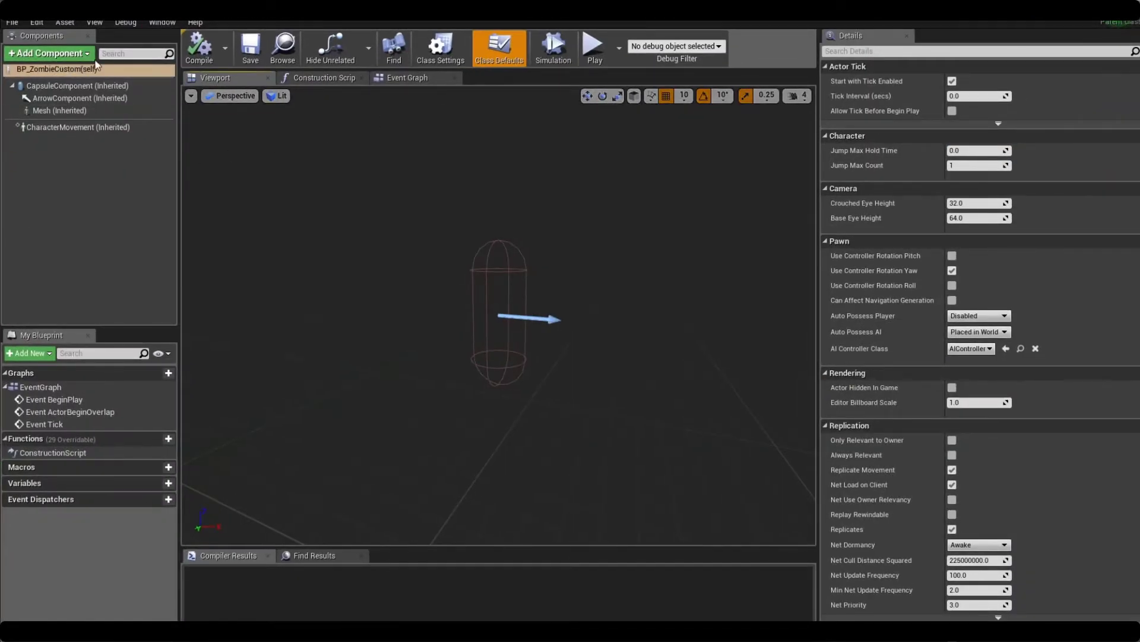
# Step: Add a Skeletal Mesh component to BP_ZombieCustom and duplicate it twice
pyautogui.click(65, 57)
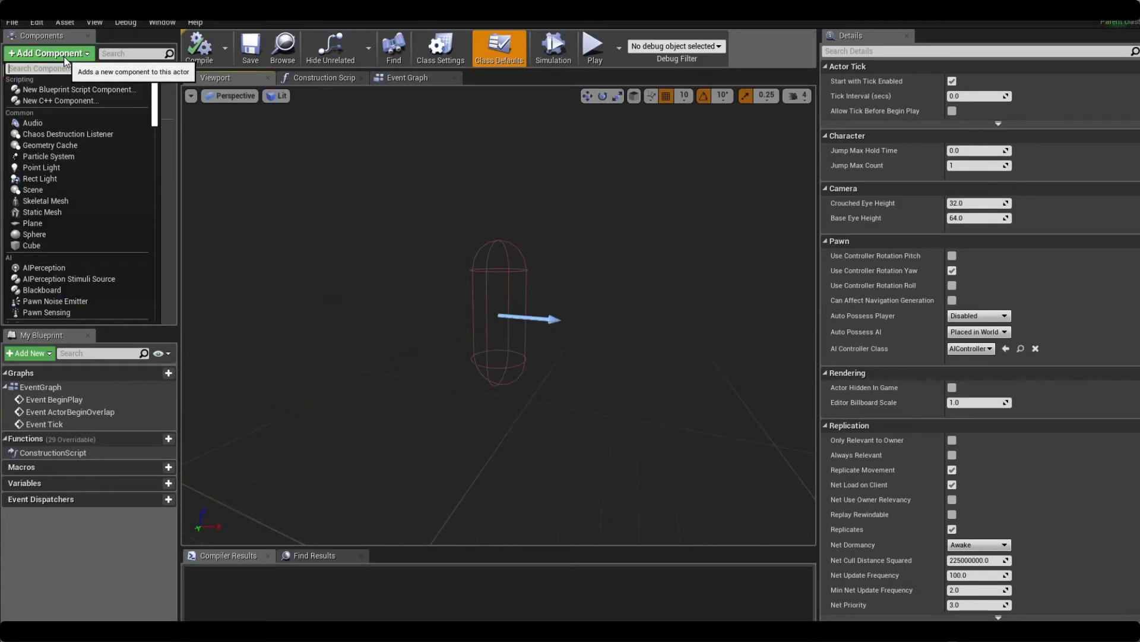
pyautogui.write('skele')
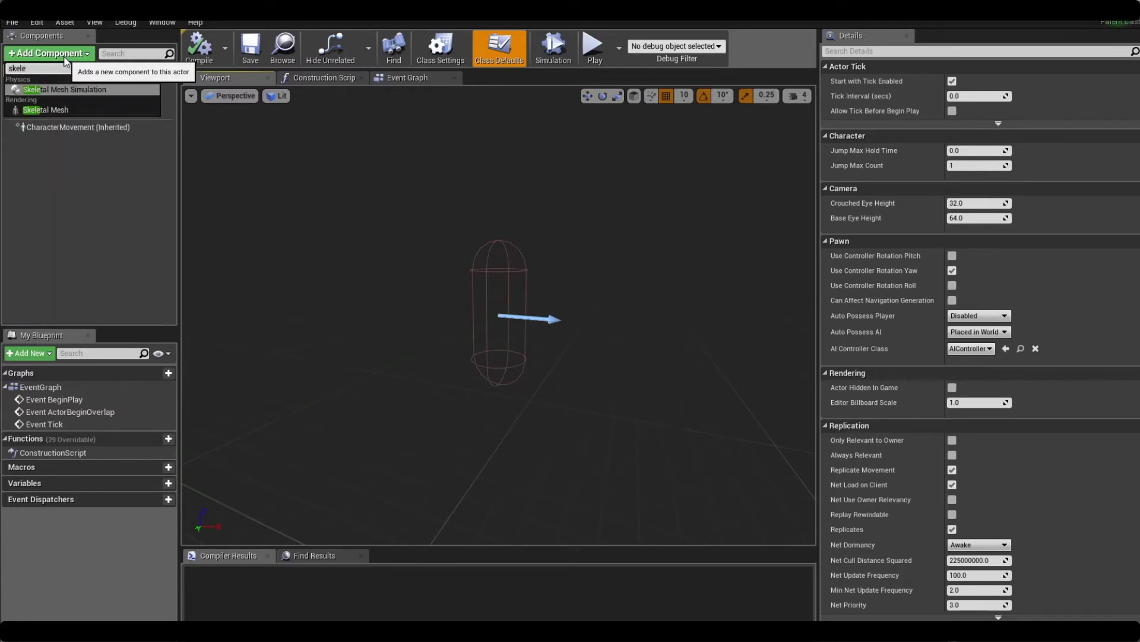
pyautogui.click(73, 107)
pyautogui.press('Return')
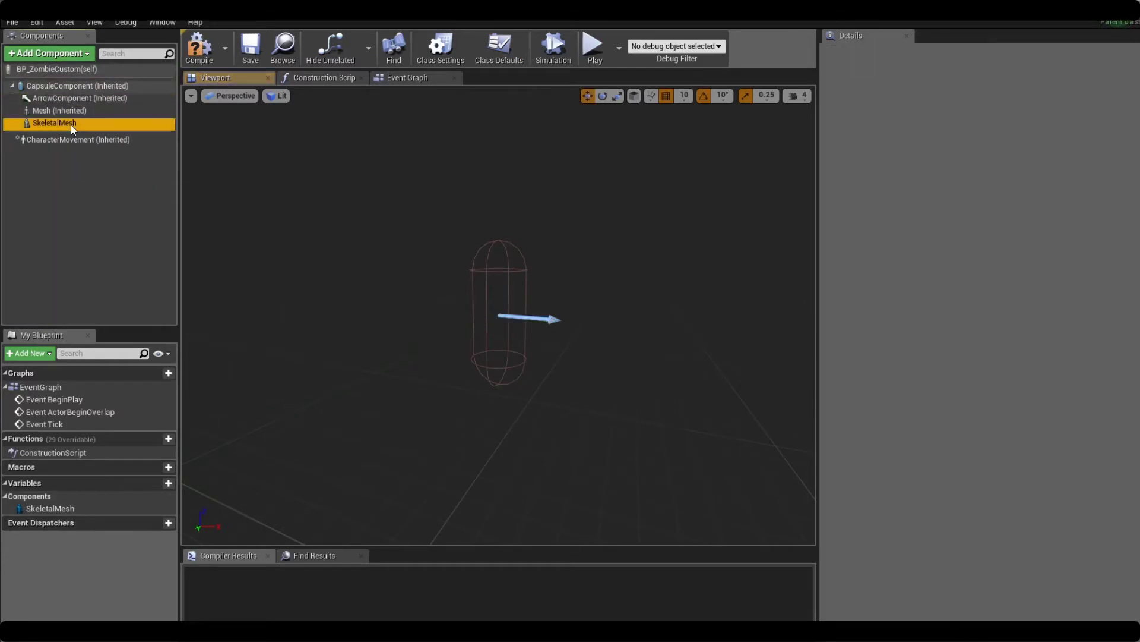
pyautogui.hotkey('ctrl', 'w')
pyautogui.hotkey('ctrl', 'w')
# Step: Rename the three skeletal mesh components SK_Top, SK_Bottom and SK_Hair
pyautogui.click(86, 111)
pyautogui.doubleClick(76, 123)
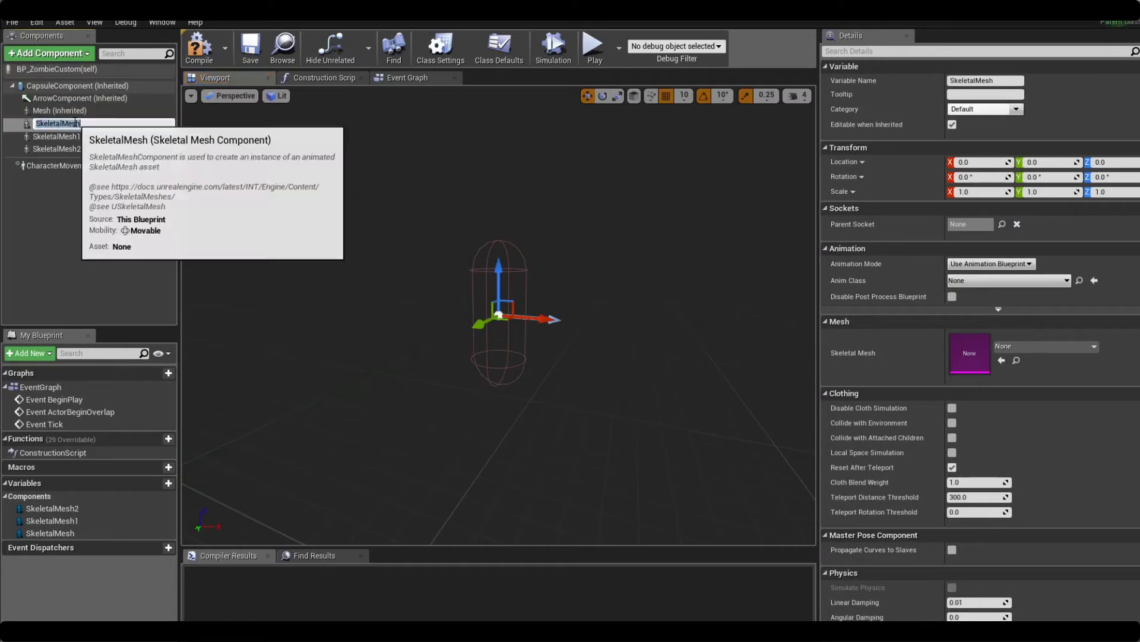
pyautogui.write('SK_Top')
pyautogui.press('Return')
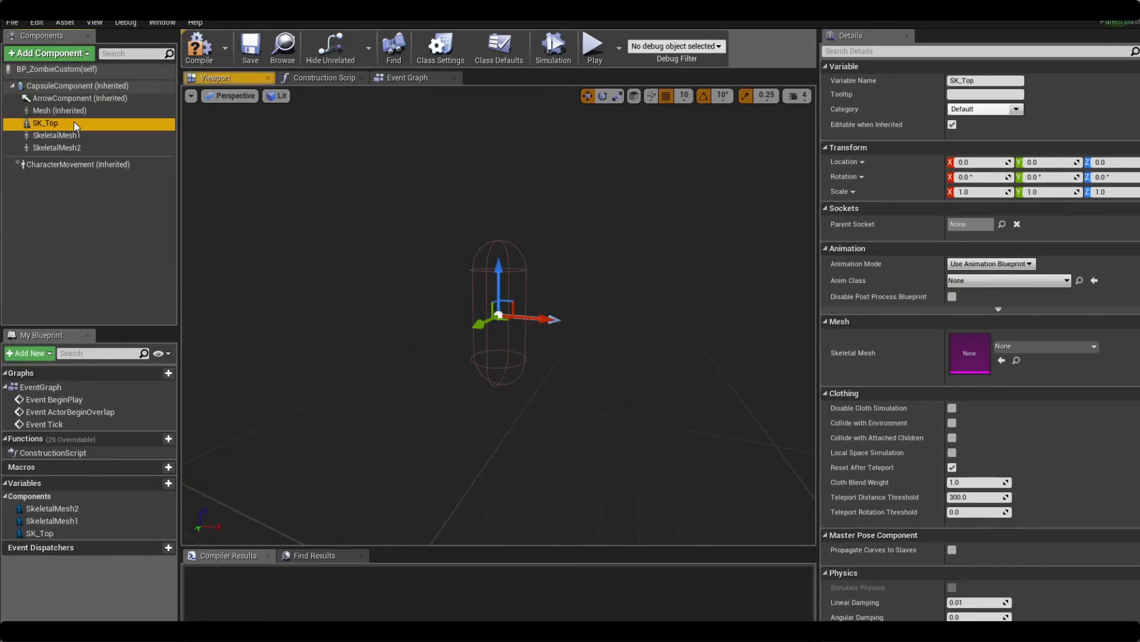
pyautogui.doubleClick(89, 141)
pyautogui.write('SK_Bottom')
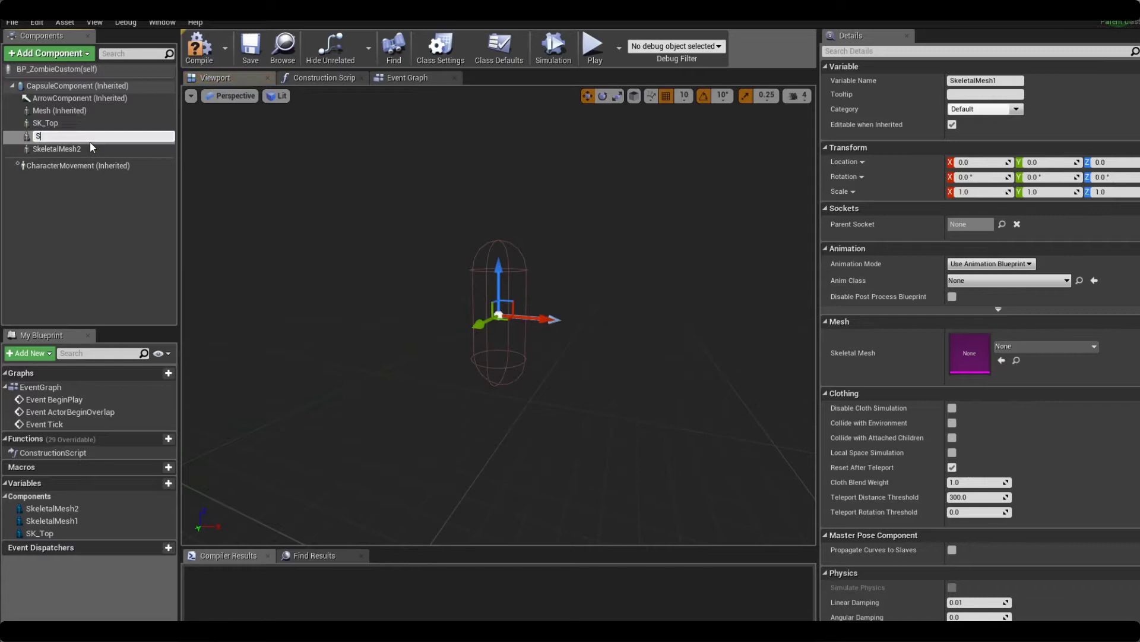
pyautogui.press('Return')
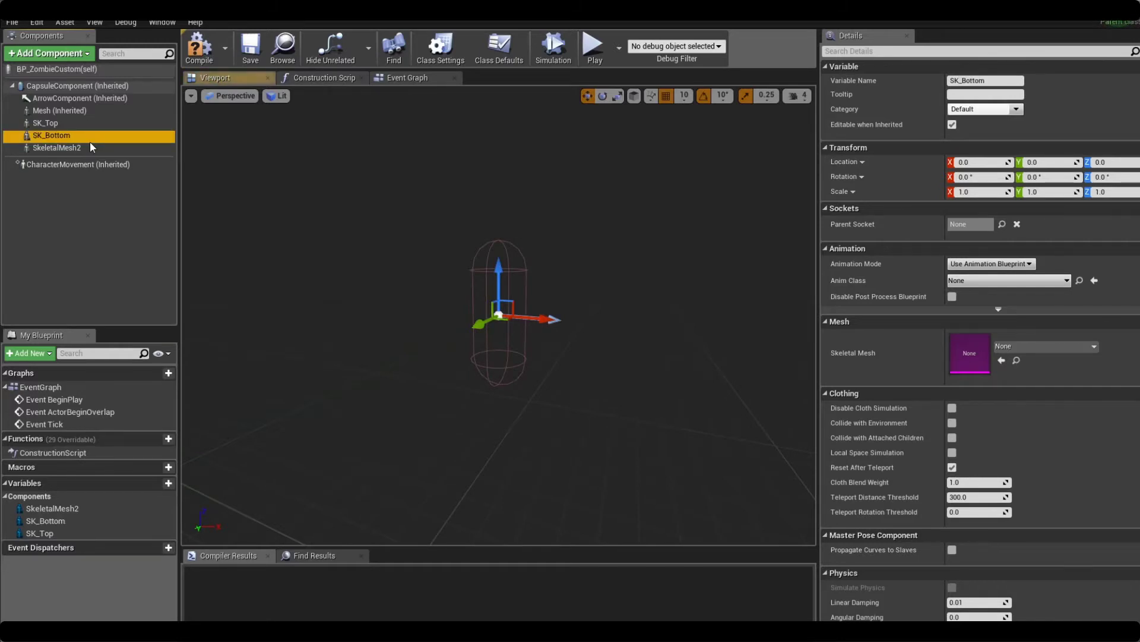
pyautogui.doubleClick(91, 149)
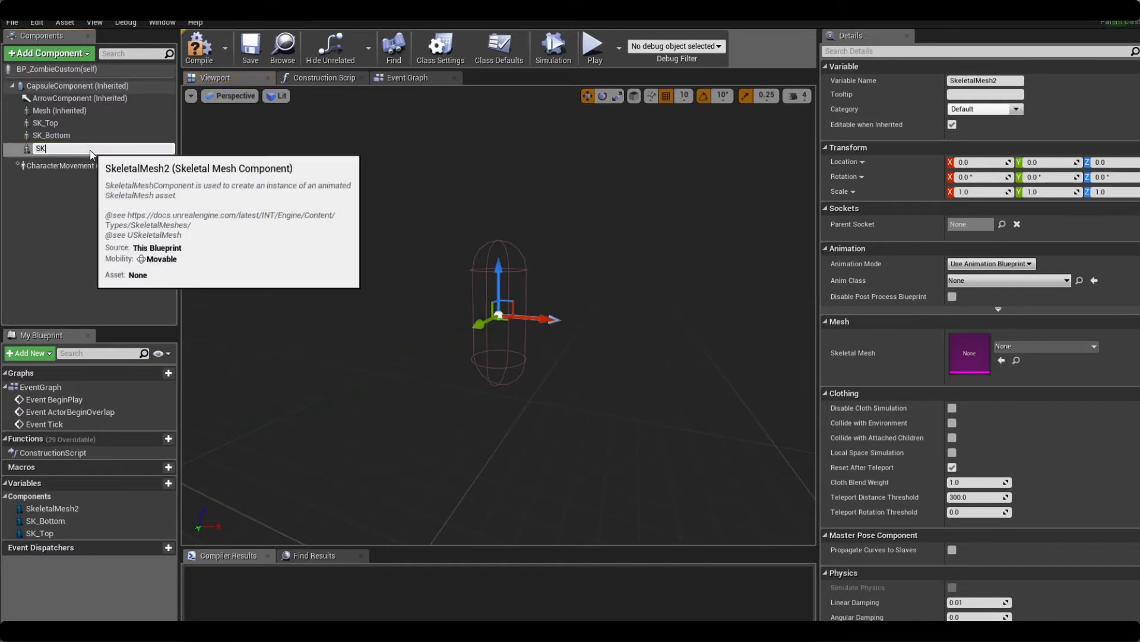
pyautogui.write('SK_Hair')
pyautogui.press('Return')
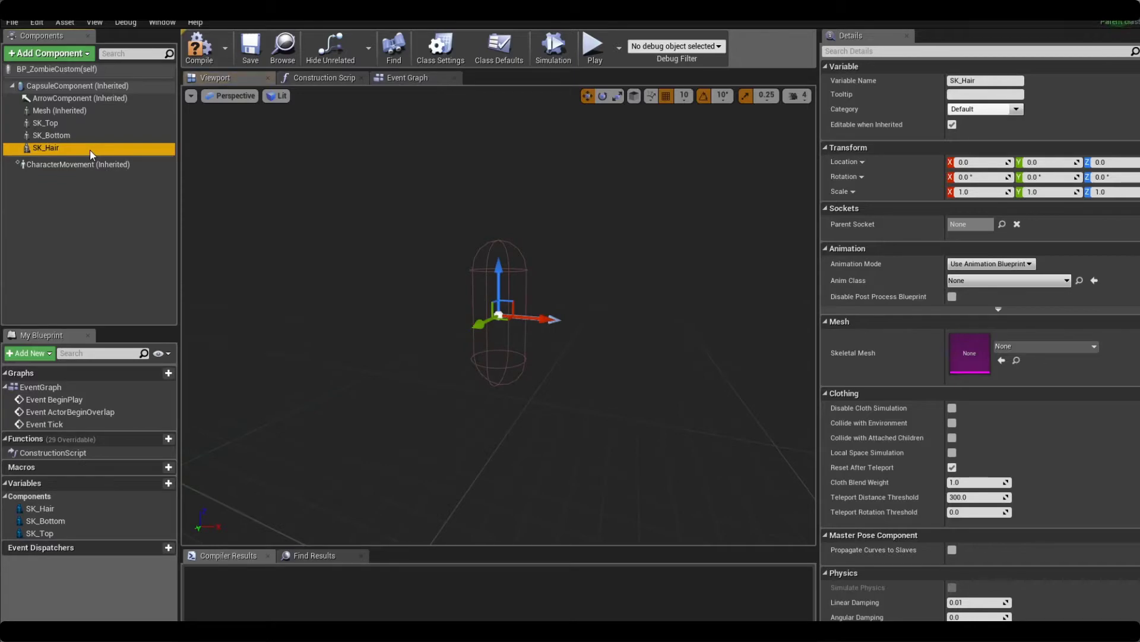
# Step: Parent SK_Top, SK_Bottom and SK_Hair to the inherited Mesh component and compile the blueprint
pyautogui.moveTo(54, 124); pyautogui.dragTo(79, 112)
pyautogui.click(50, 56)
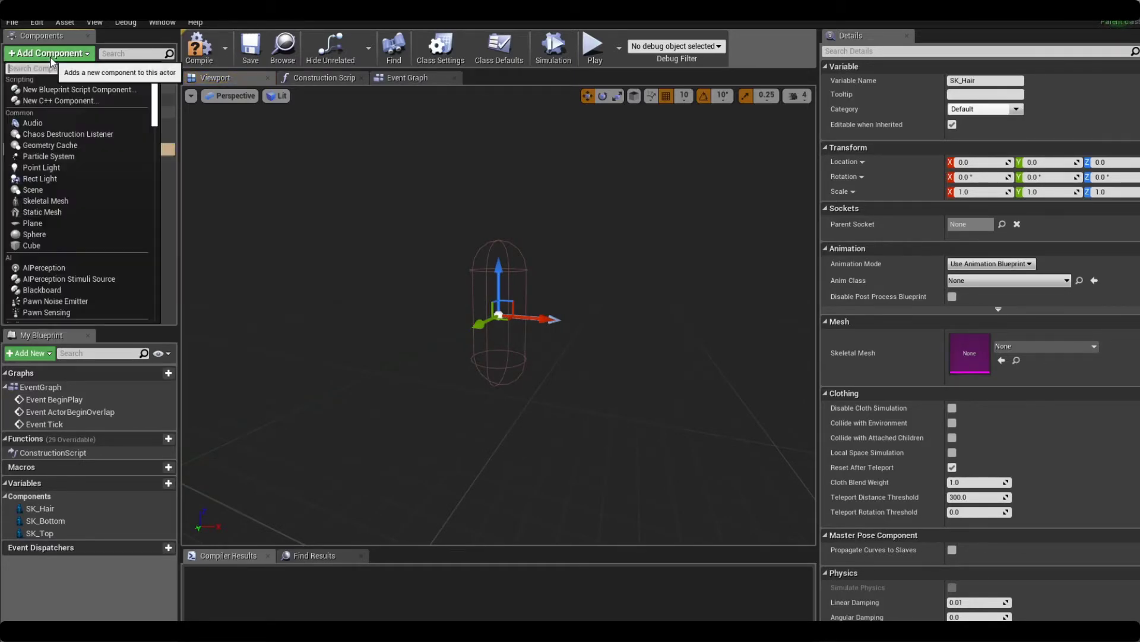
pyautogui.click(51, 58)
pyautogui.click(199, 46)
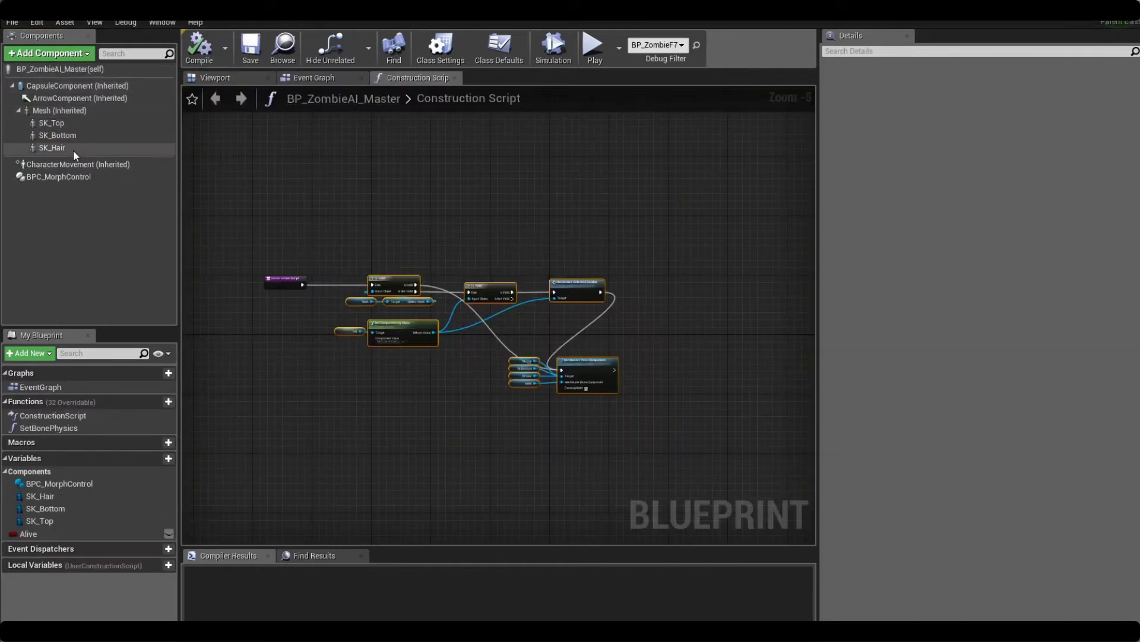
# Step: Copy the Construction Script nodes from BP_ZombieAI_Master into BP_ZombieCustom's Construction Script and connect them to its entry node
pyautogui.click(76, 181)
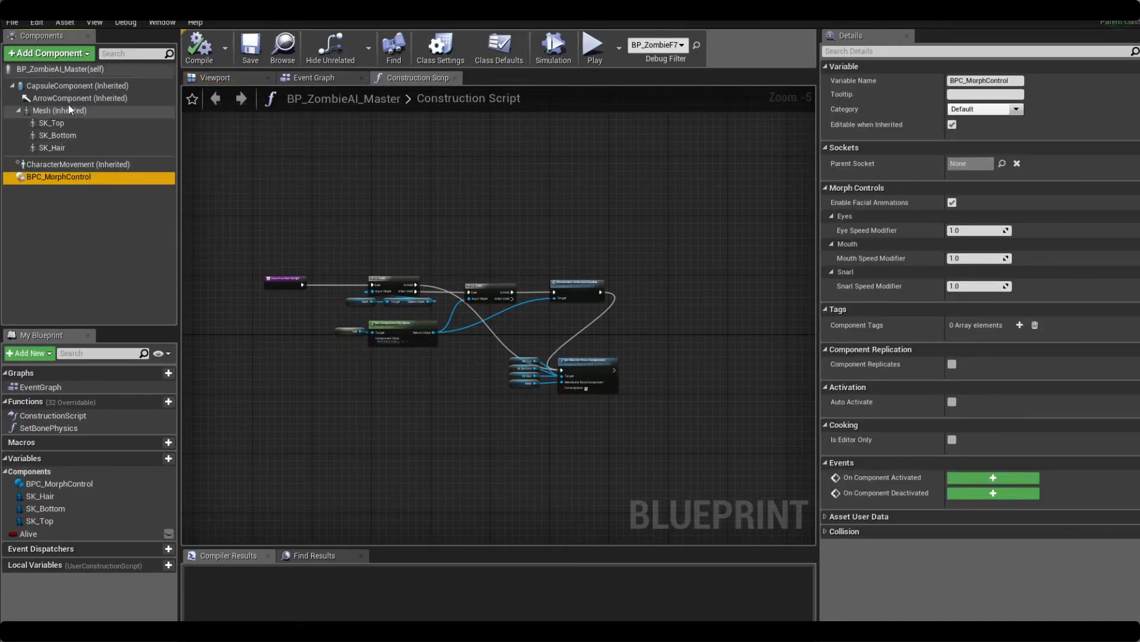
pyautogui.moveTo(333, 410); pyautogui.dragTo(541, 151)
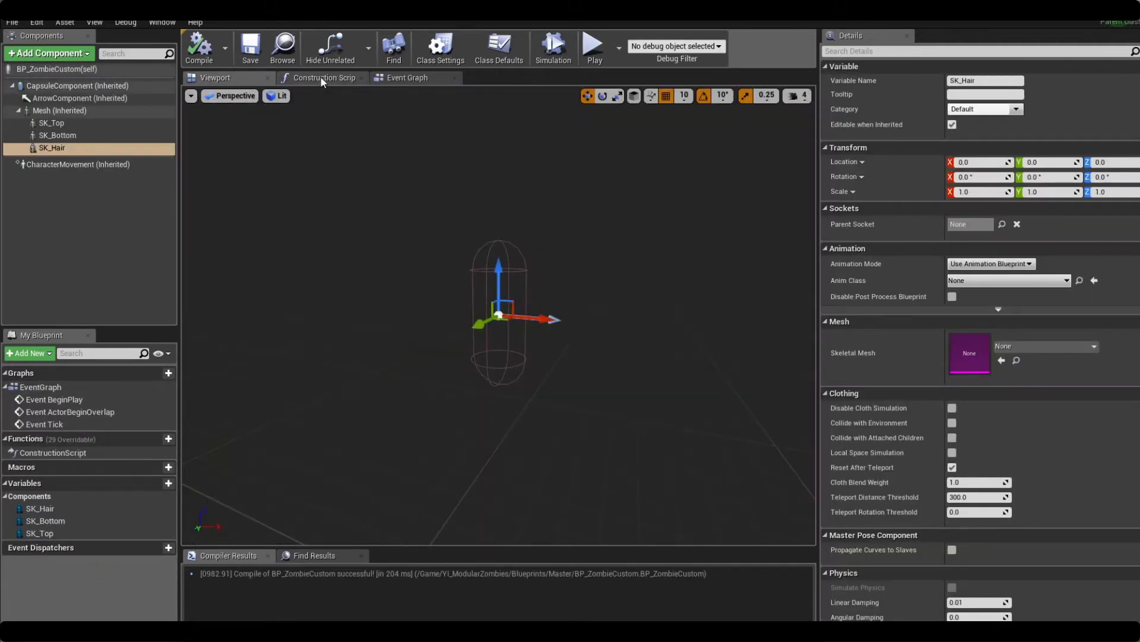
pyautogui.click(321, 81)
pyautogui.scroll(-2, 424, 252)
pyautogui.moveTo(576, 315); pyautogui.dragTo(384, 236, button='right')
pyautogui.hotkey('ctrl', 'v')
pyautogui.moveTo(423, 174); pyautogui.dragTo(251, 282)
pyautogui.moveTo(597, 348); pyautogui.dragTo(563, 288, button='right')
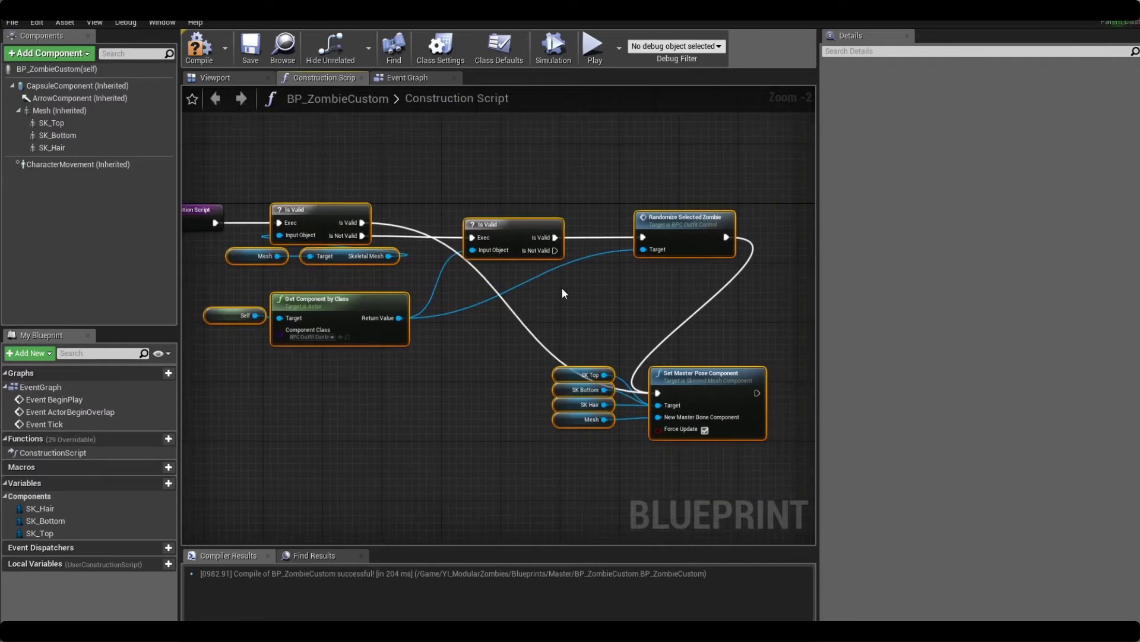
# Step: Review the pasted Construction Script nodes, including the mesh Is Valid check, Get Component by Class and the links to Set Master Pose Component
pyautogui.click(319, 392)
pyautogui.moveTo(232, 441); pyautogui.dragTo(749, 169)
pyautogui.click(746, 135)
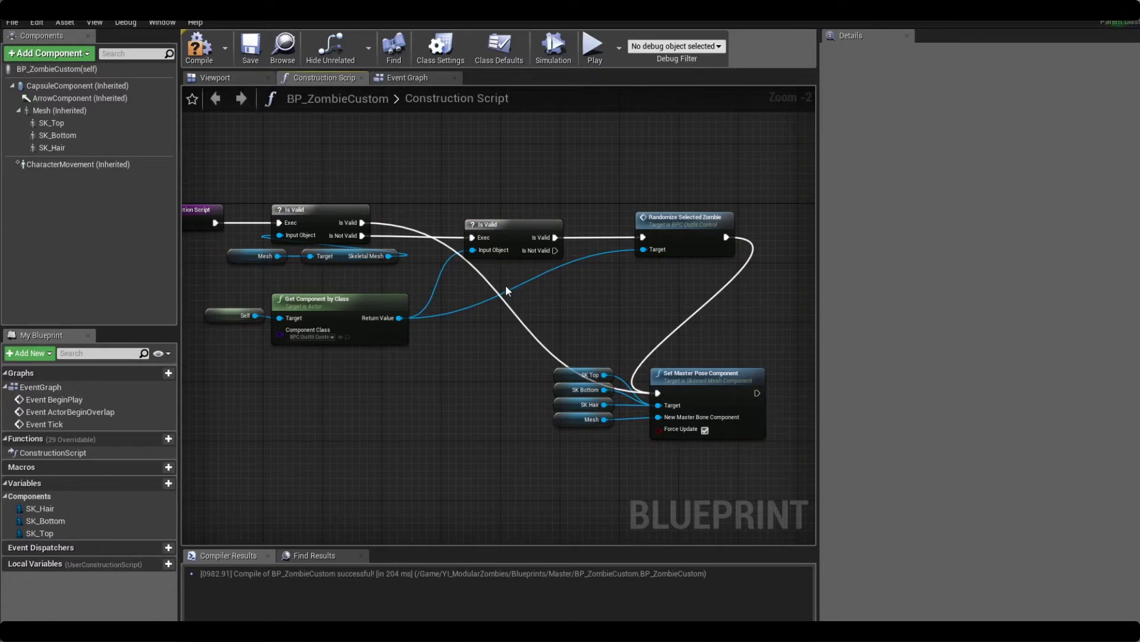
pyautogui.moveTo(715, 178)
pyautogui.mouseDown()
pyautogui.moveTo(450, 378)
pyautogui.moveTo(261, 482)
pyautogui.moveTo(701, 178)
pyautogui.mouseUp()
pyautogui.moveTo(741, 157); pyautogui.dragTo(284, 461)
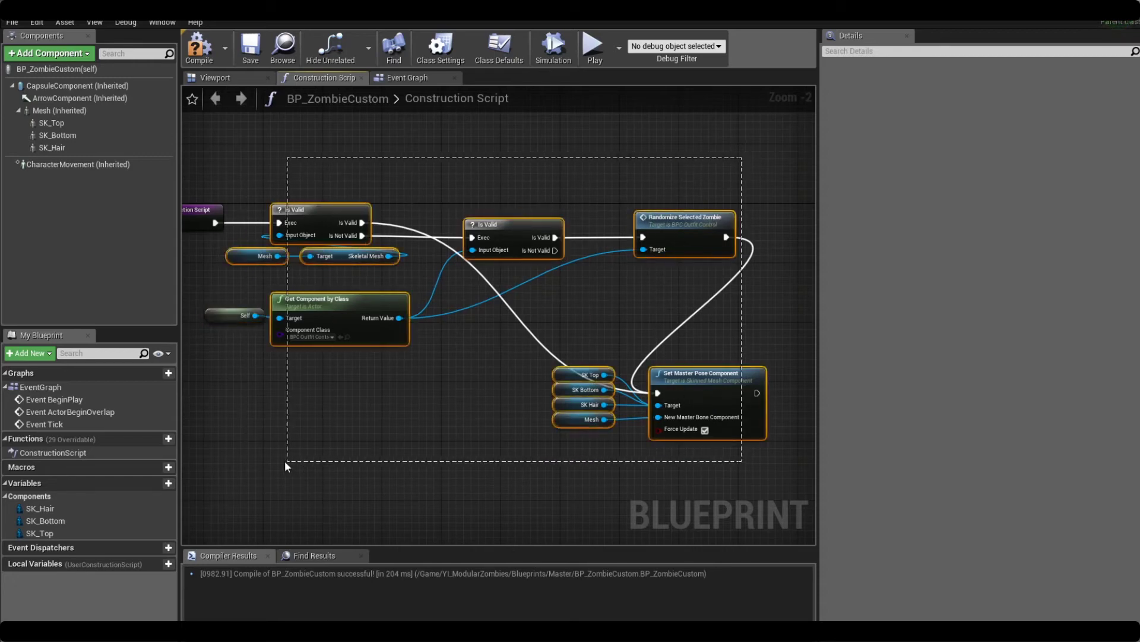
pyautogui.click(47, 110)
pyautogui.moveTo(347, 283); pyautogui.dragTo(261, 229)
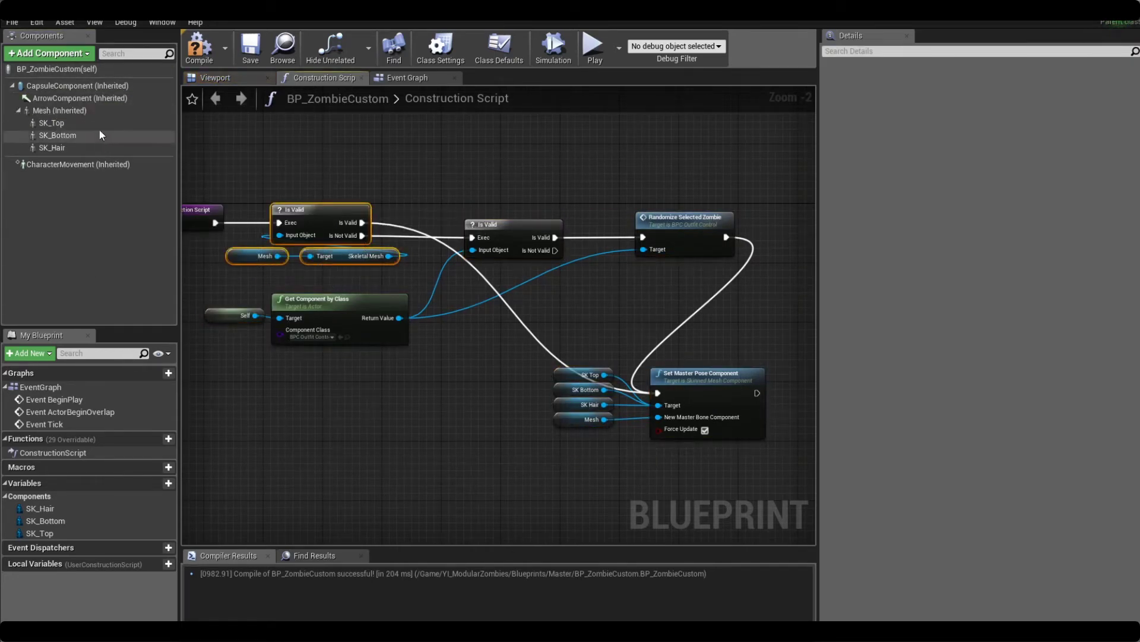
pyautogui.click(422, 242)
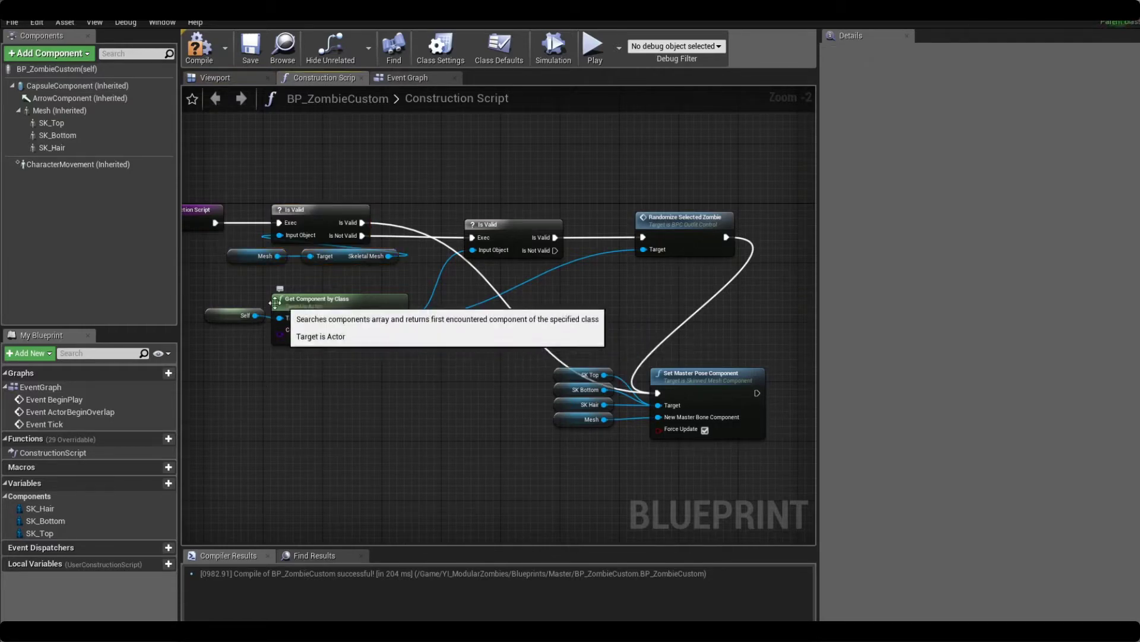
pyautogui.click(312, 302)
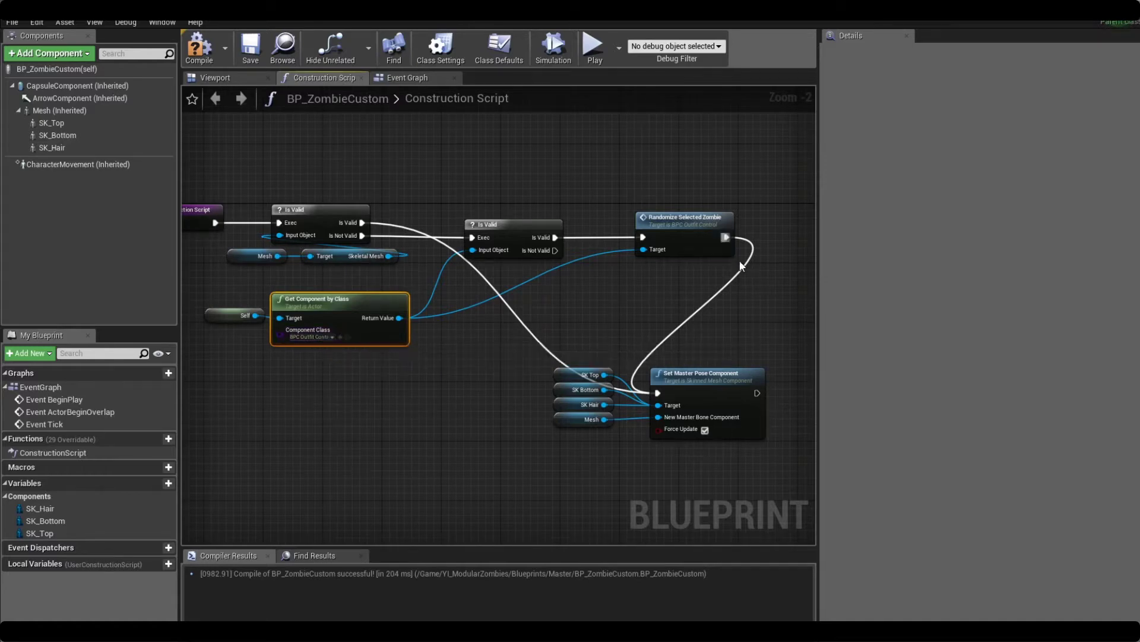
# Step: Compile BP_ZombieCustom and show its component viewport
pyautogui.moveTo(746, 153); pyautogui.dragTo(493, 441)
pyautogui.click(493, 441)
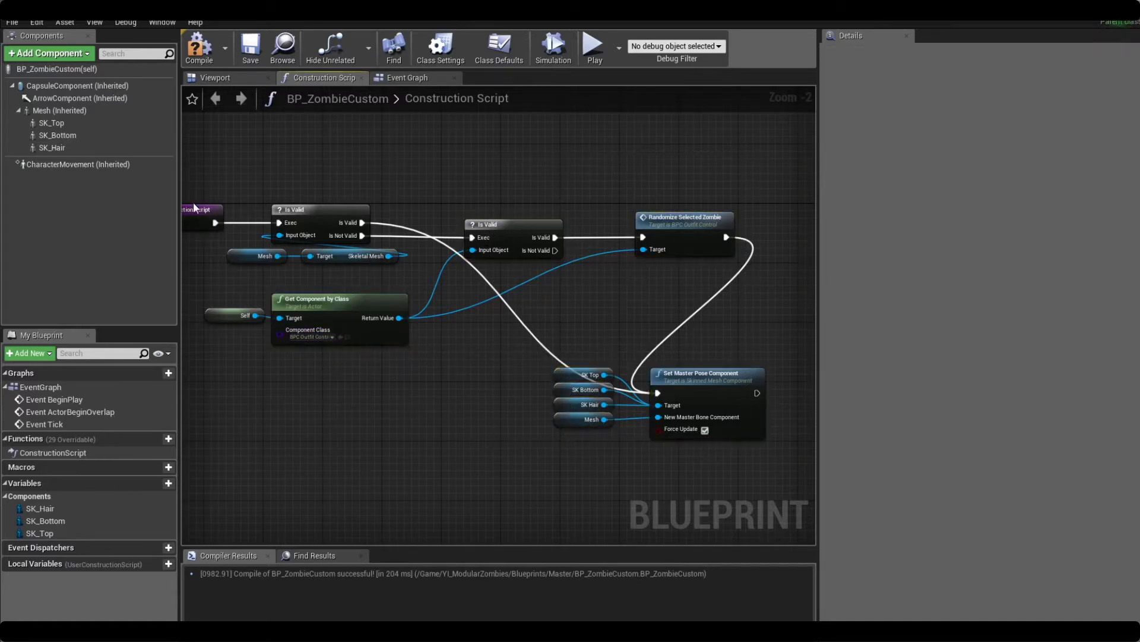
pyautogui.click(202, 51)
pyautogui.click(217, 78)
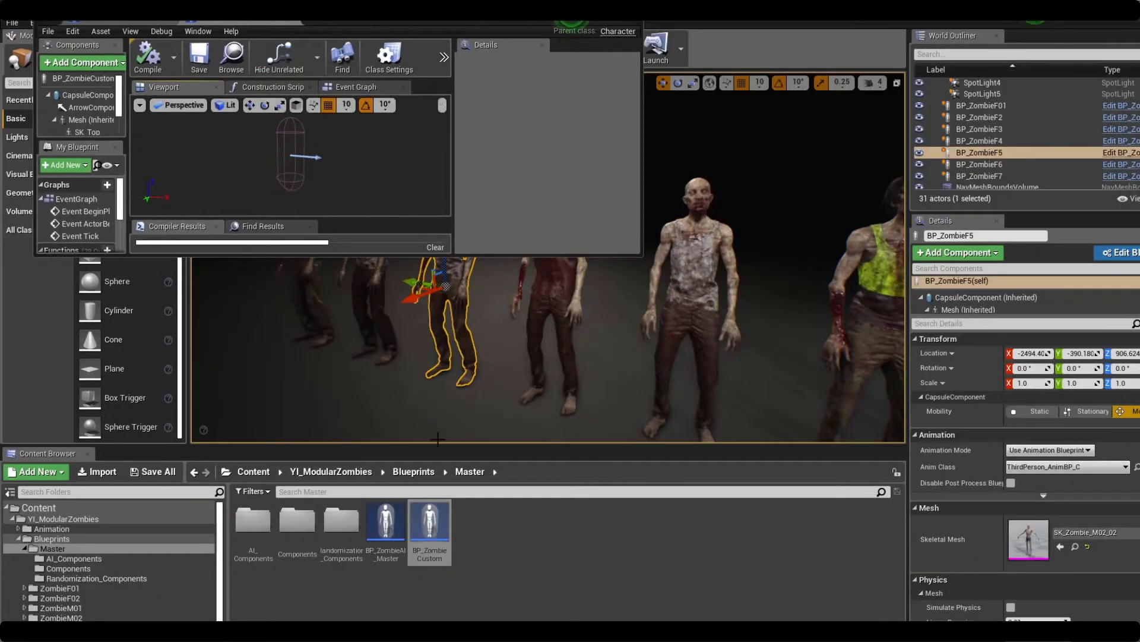
# Step: Create a child blueprint class of BP_ZombieCustom in the Master folder and name it BP_ZombieM02_Custom
pyautogui.rightClick(426, 573)
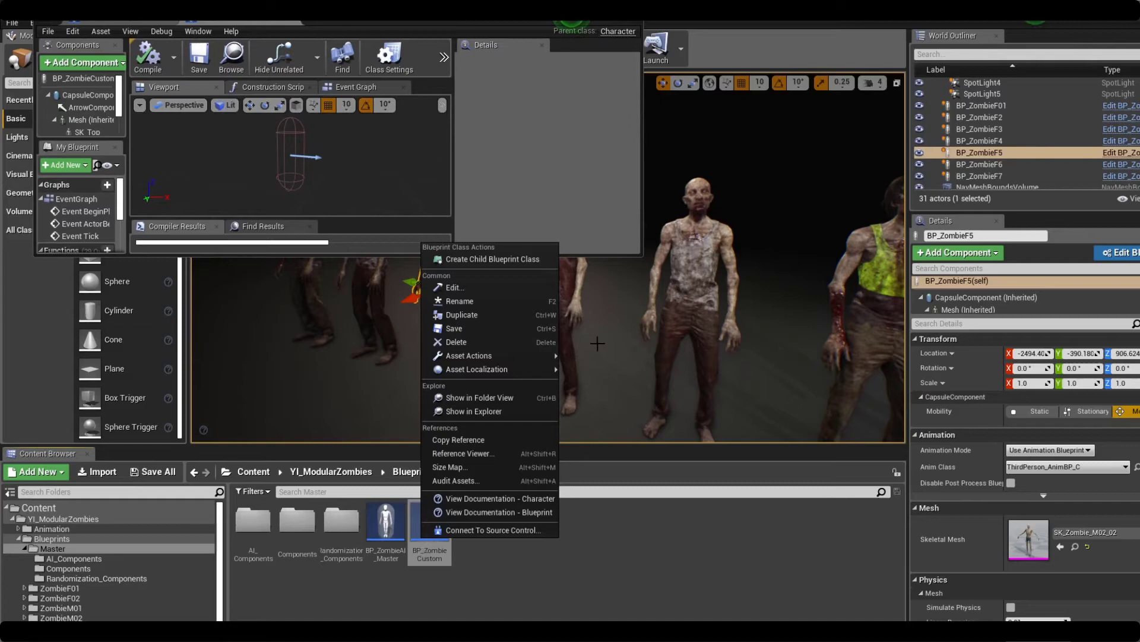
pyautogui.click(522, 260)
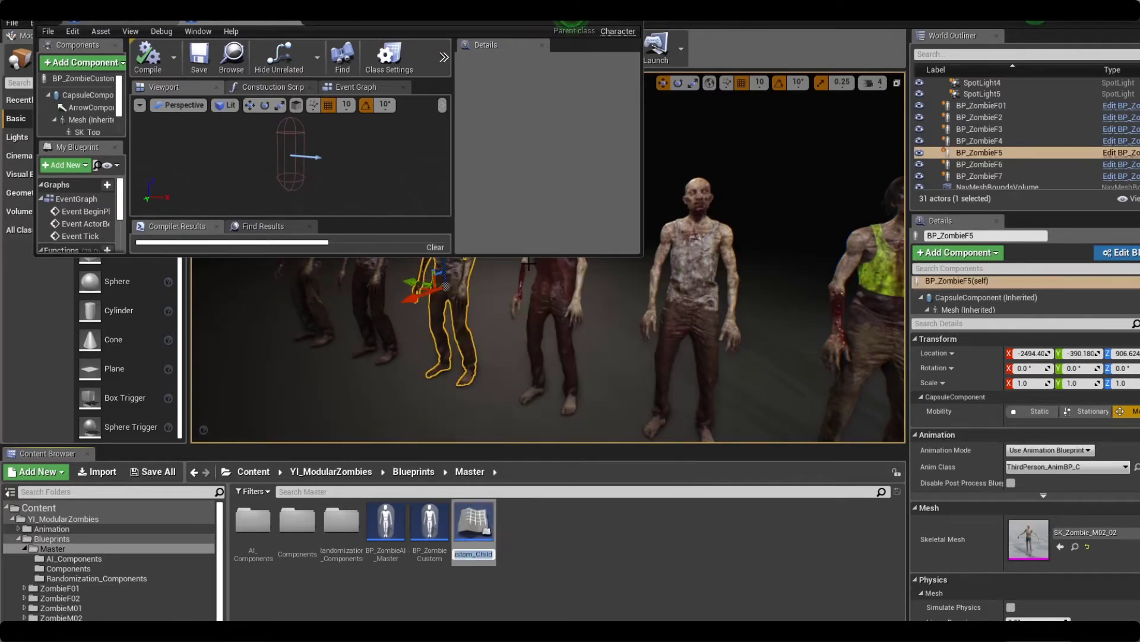
pyautogui.write('BP_Zombie')
pyautogui.write('M02_Custom')
pyautogui.press('Return')
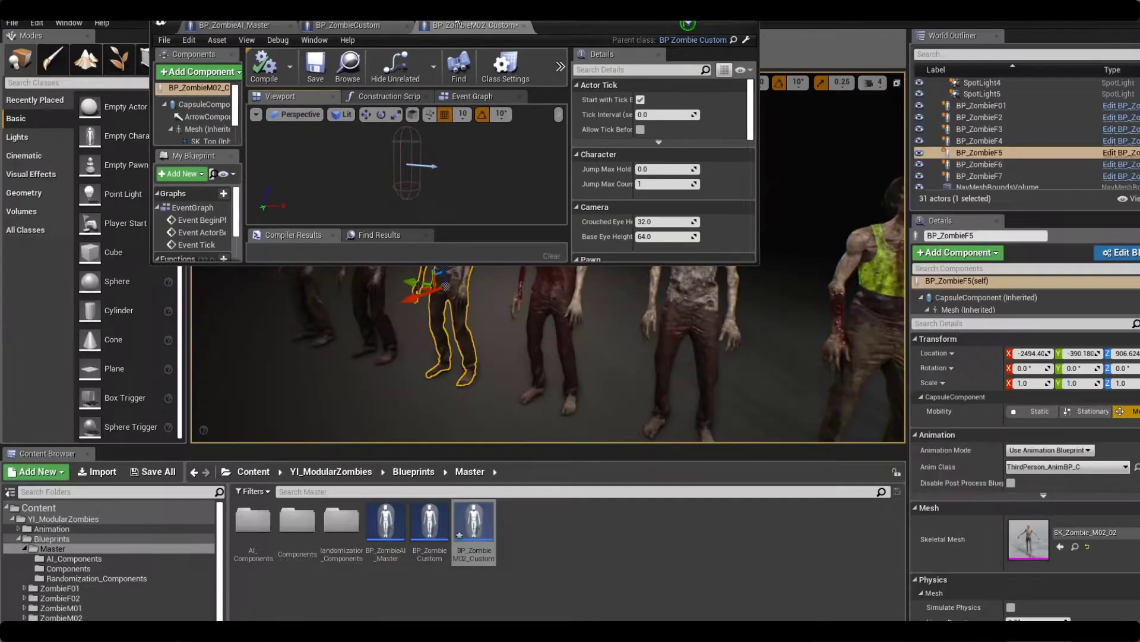
# Step: Open the blueprint of the placed BP_ZombieF5 actor, exit the tutorial and check its outfit control component
pyautogui.click(1122, 153)
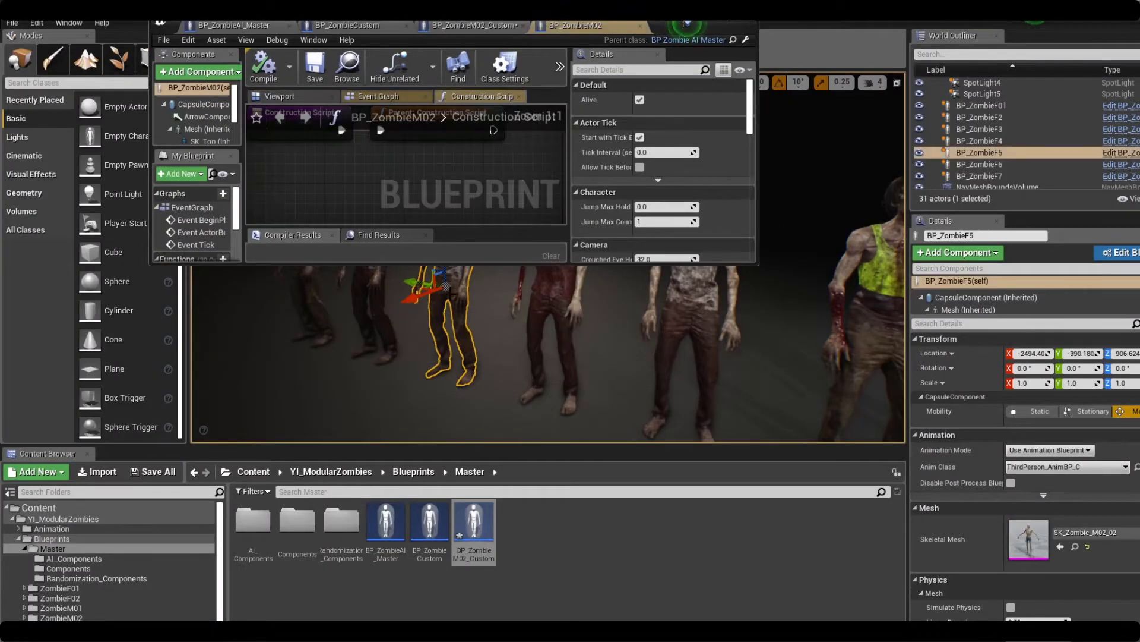
pyautogui.doubleClick(685, 27)
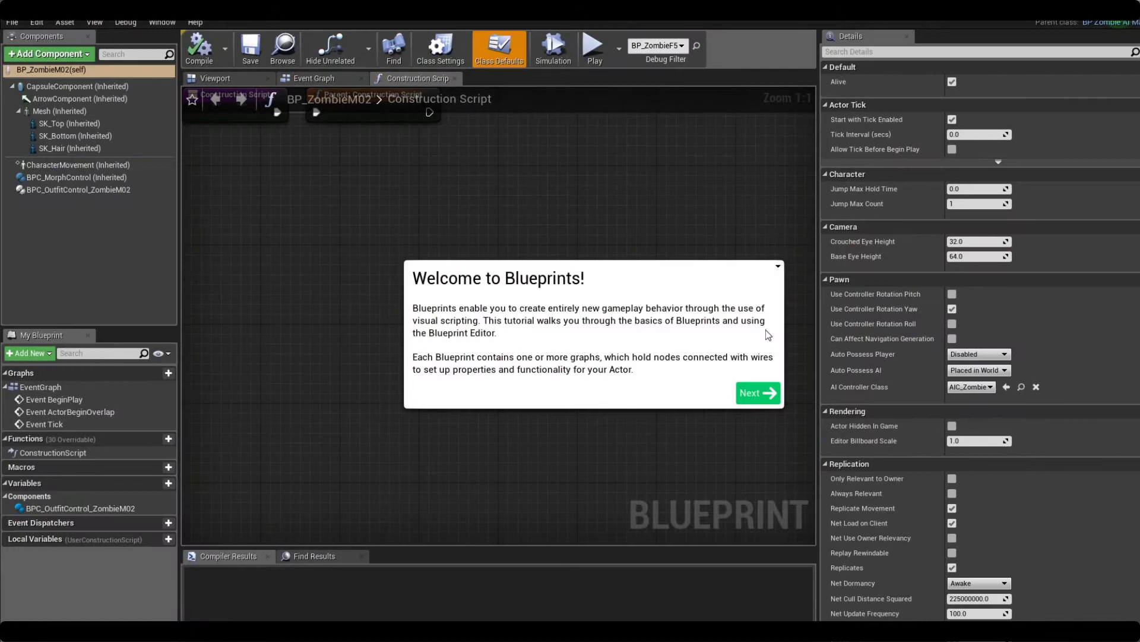
pyautogui.click(778, 266)
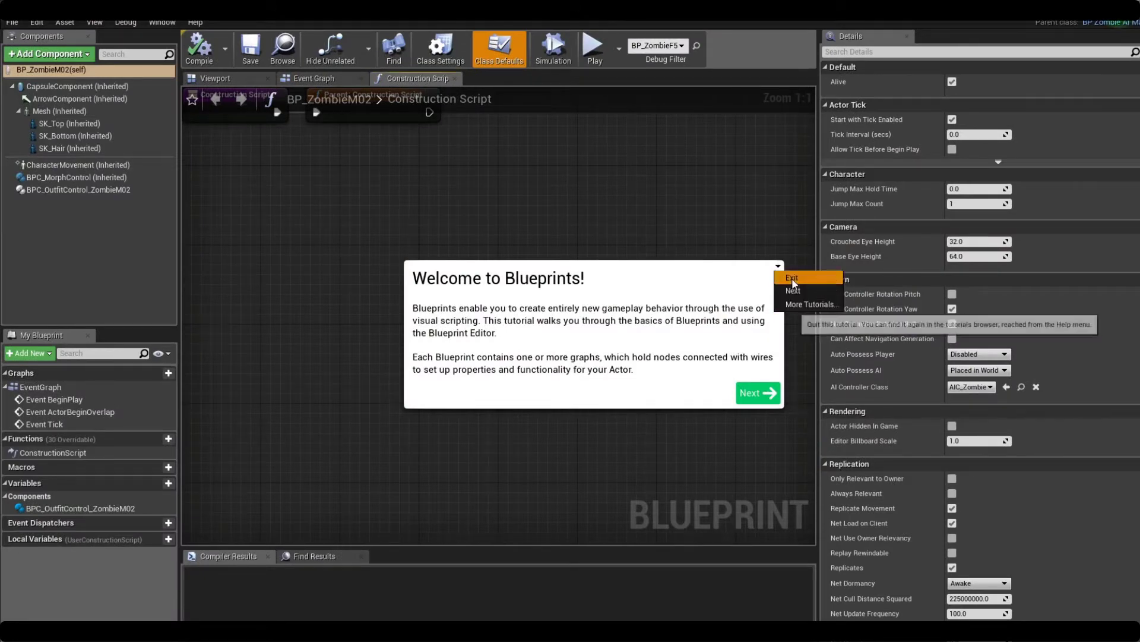
pyautogui.click(793, 301)
pyautogui.click(110, 189)
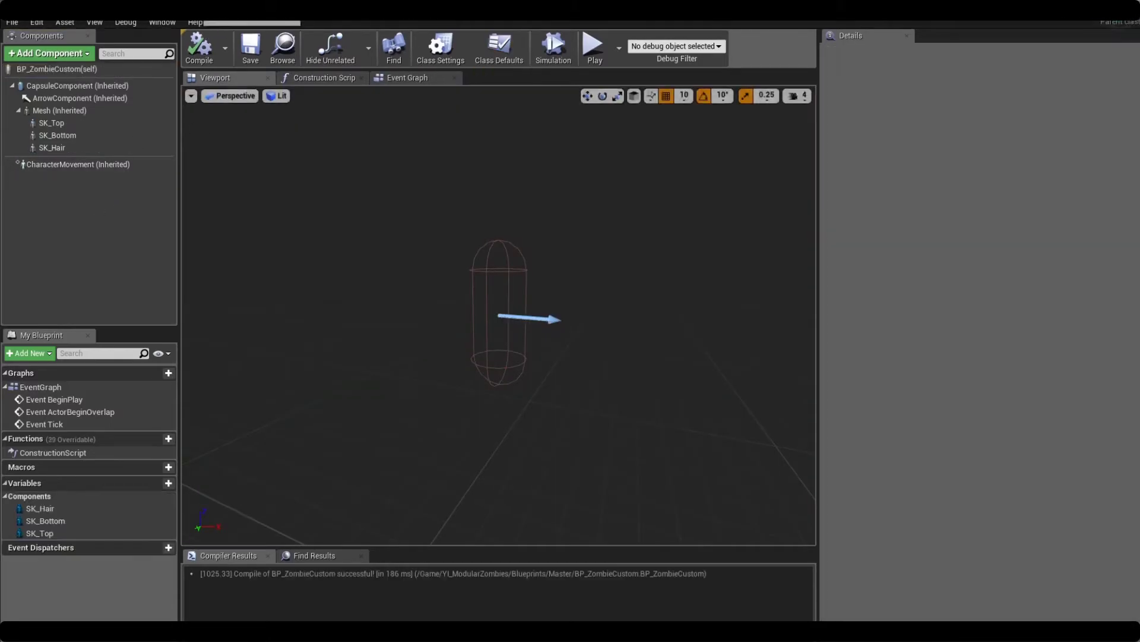
# Step: Add the BPC_OutfitControl_ZombieM02 component to BP_ZombieM02_Custom and compile the blueprint
pyautogui.click(351, 13)
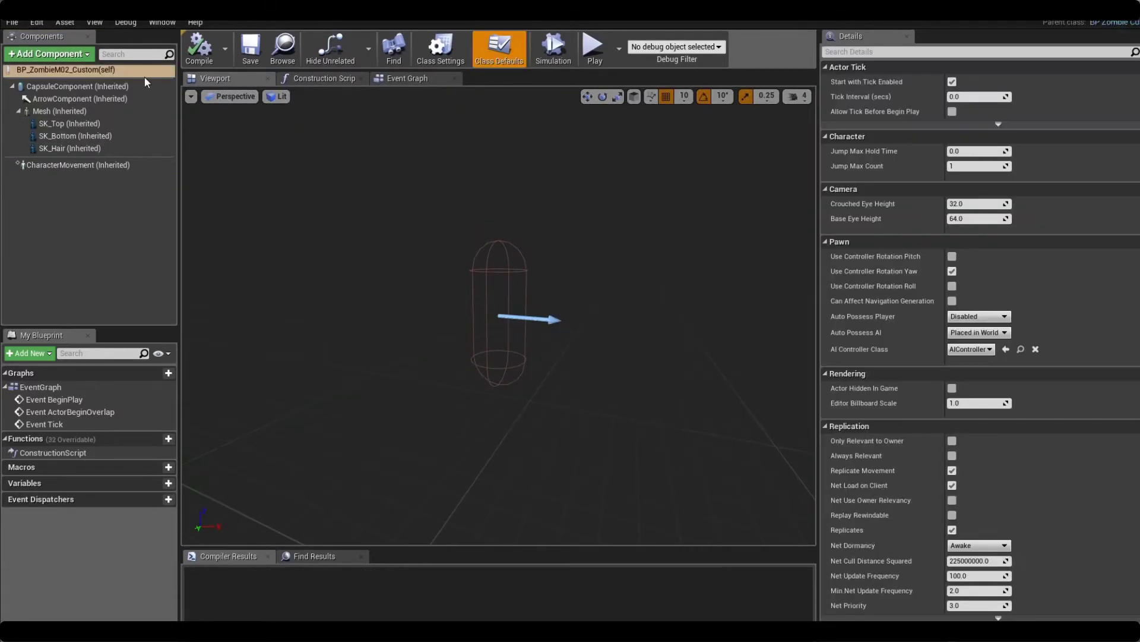
pyautogui.click(70, 55)
pyautogui.write('m02')
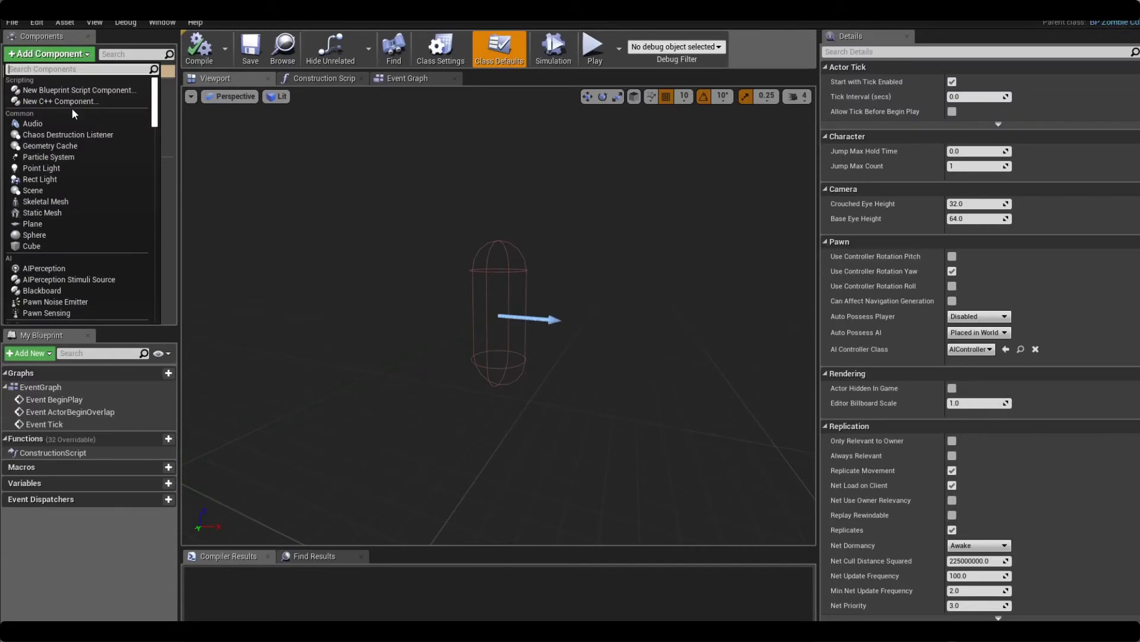
pyautogui.click(82, 90)
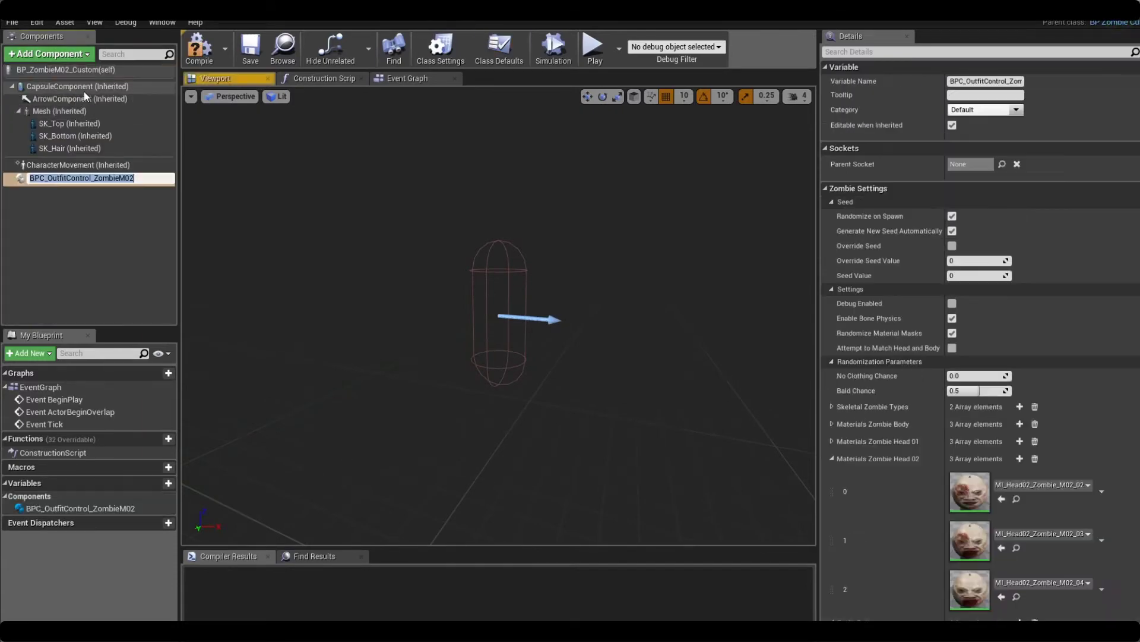
pyautogui.click(83, 166)
pyautogui.click(84, 177)
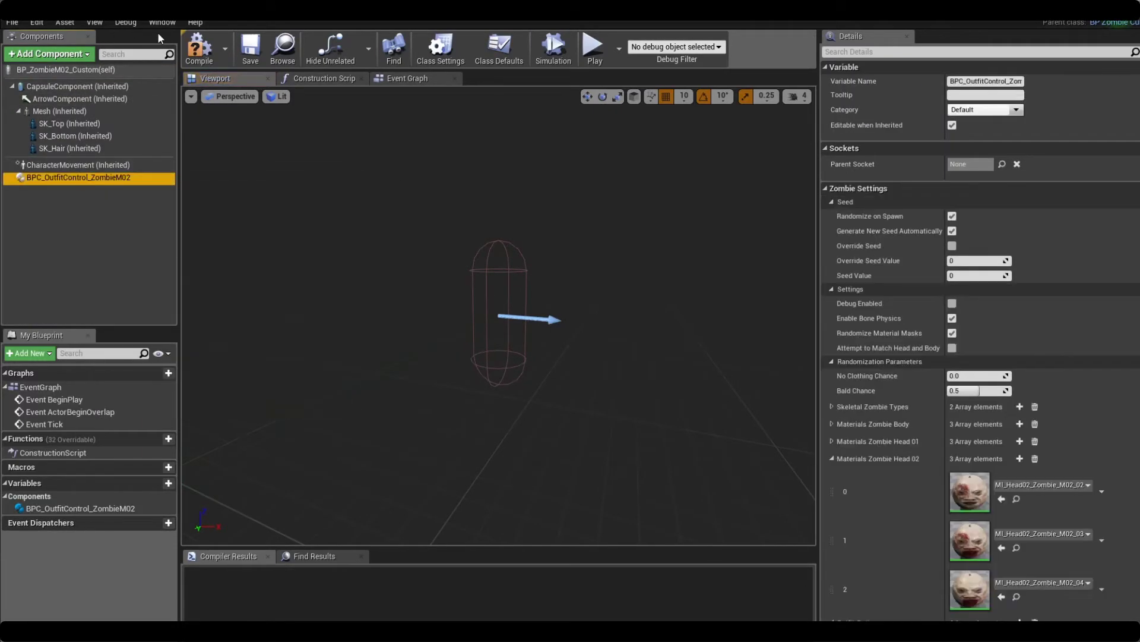
pyautogui.click(199, 47)
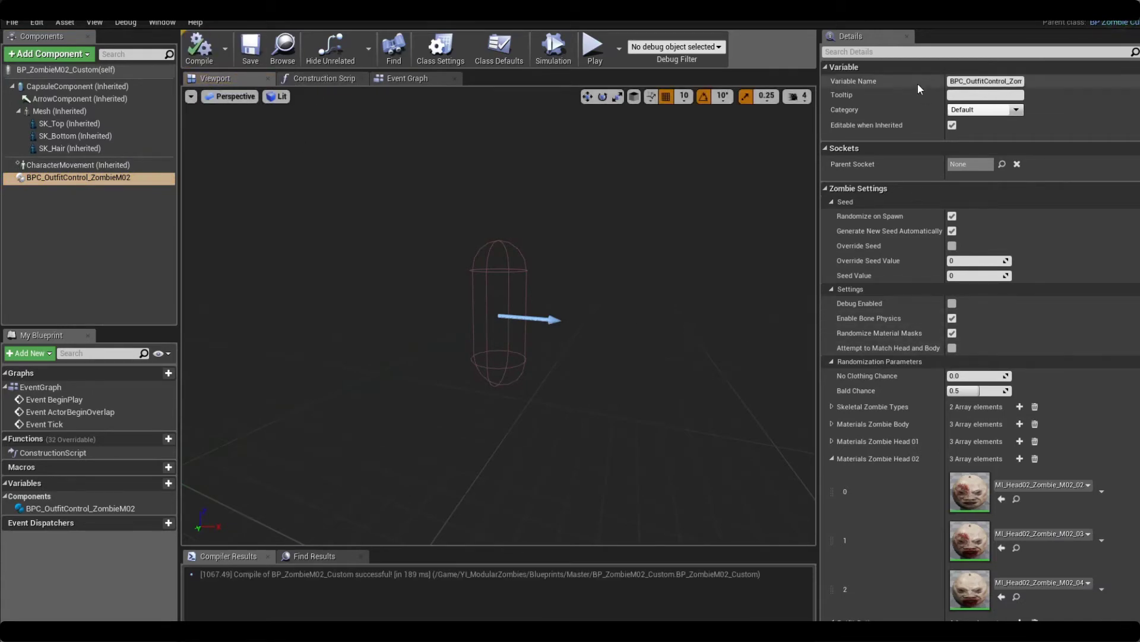
# Step: Review the outfit control component's seed settings, randomization parameters, head materials and outfit options
pyautogui.scroll(-4, 1049, 284)
pyautogui.scroll(-15, 957, 333)
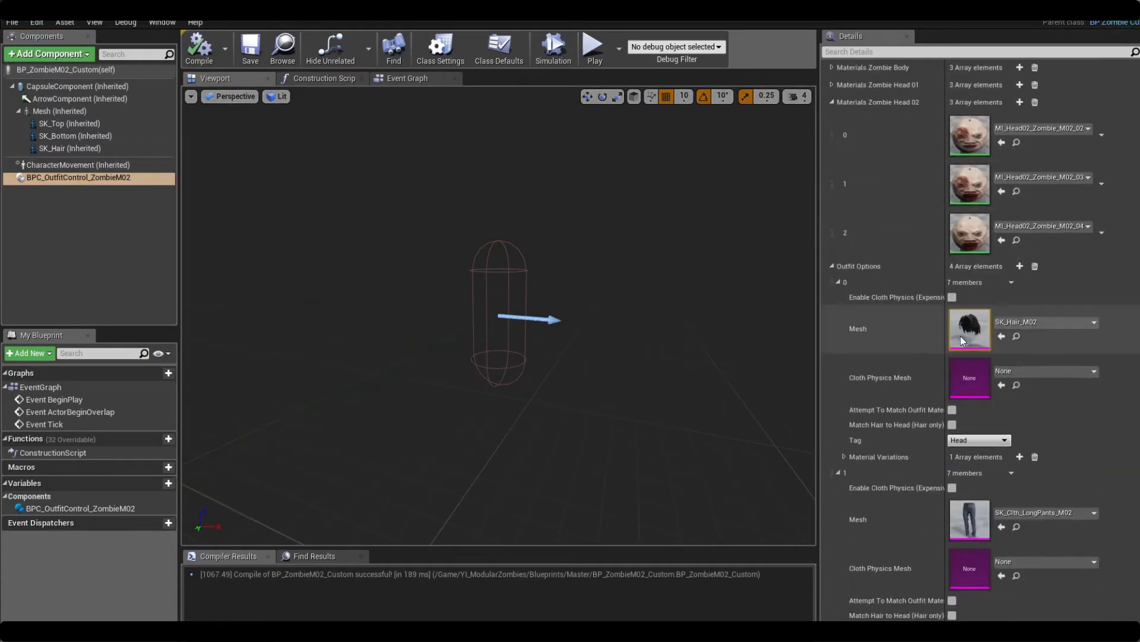
pyautogui.scroll(-7, 956, 395)
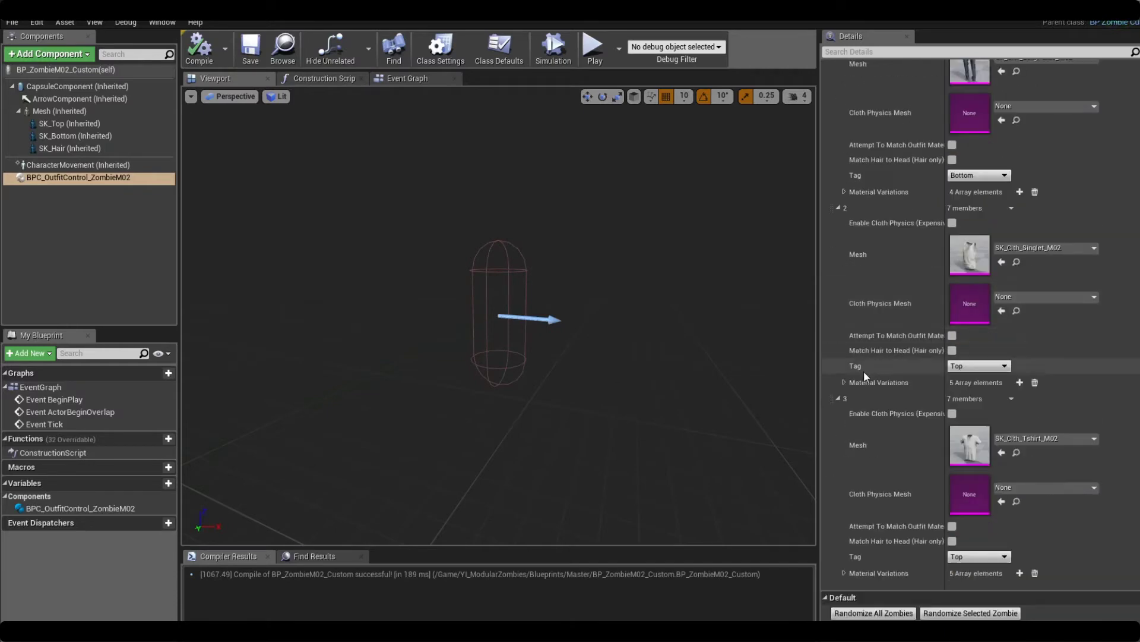
pyautogui.scroll(9, 892, 392)
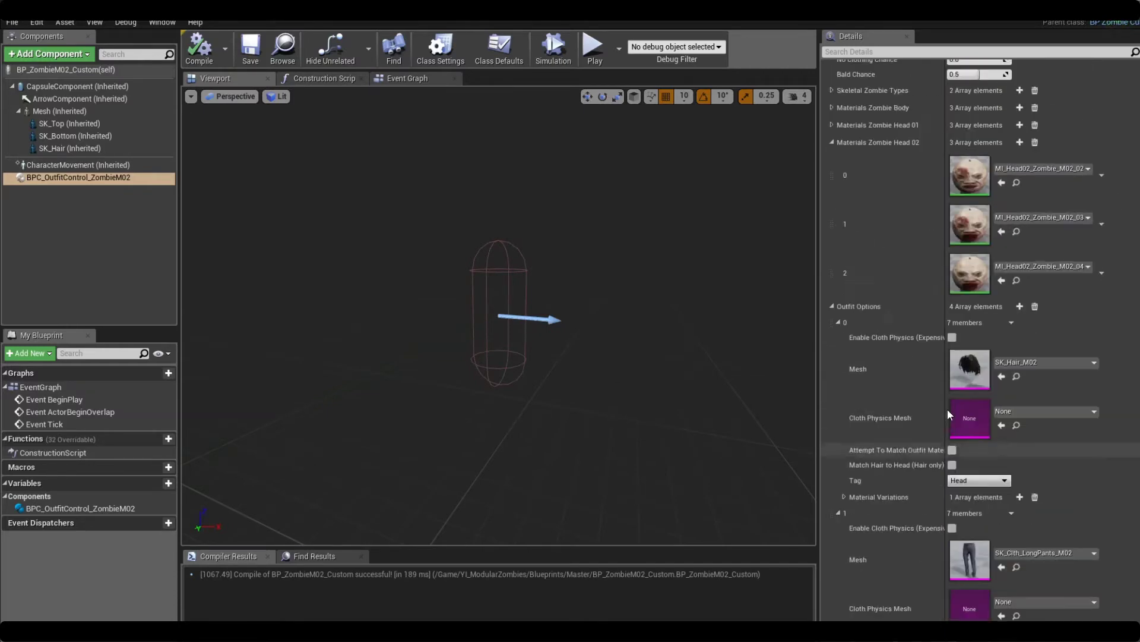
pyautogui.scroll(5, 949, 414)
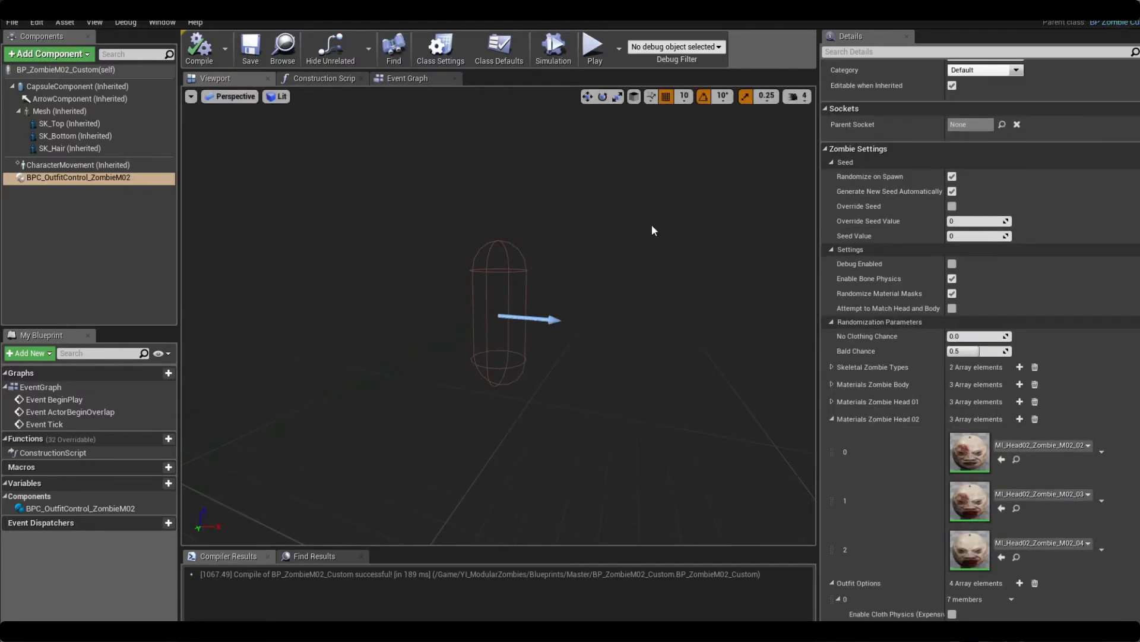
# Step: Place a BP_ZombieM02_Custom instance in the level near the row of zombies and toggle game view to show its capsule
pyautogui.moveTo(825, 7); pyautogui.dragTo(787, 192)
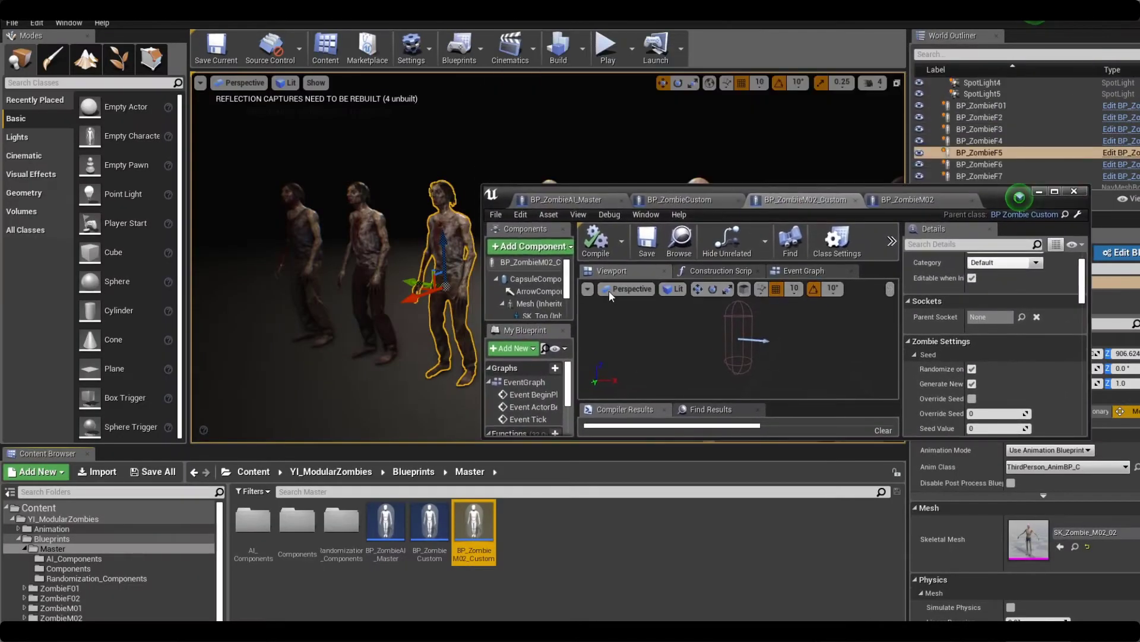
pyautogui.moveTo(451, 406); pyautogui.dragTo(356, 428, button='right')
pyautogui.moveTo(474, 529); pyautogui.dragTo(410, 375)
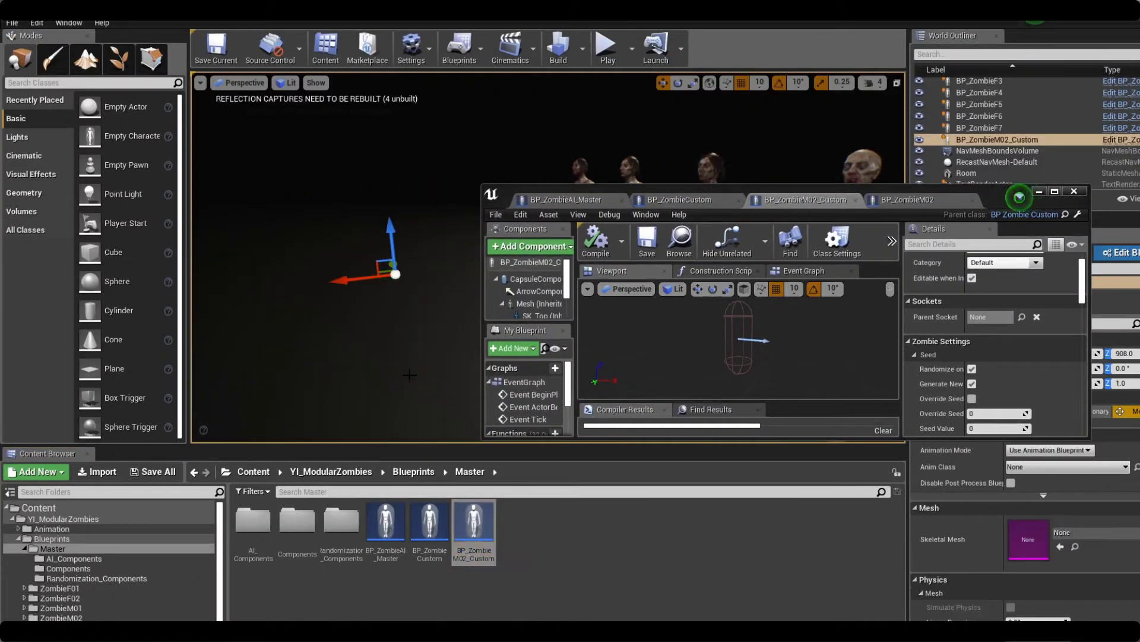
pyautogui.press('g')
pyautogui.press('g')
pyautogui.moveTo(409, 263); pyautogui.dragTo(708, 98, button='right')
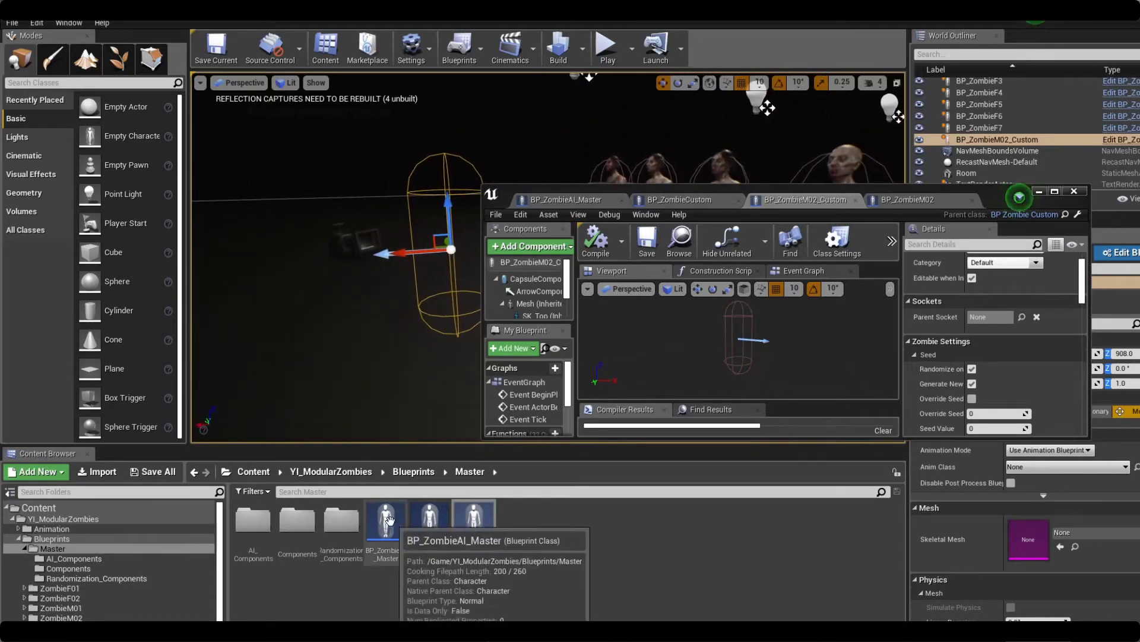
# Step: Open the BPC_OutfitControl blueprint from the Master/Components folder in a maximized editor window
pyautogui.doubleClick(313, 537)
pyautogui.doubleClick(300, 526)
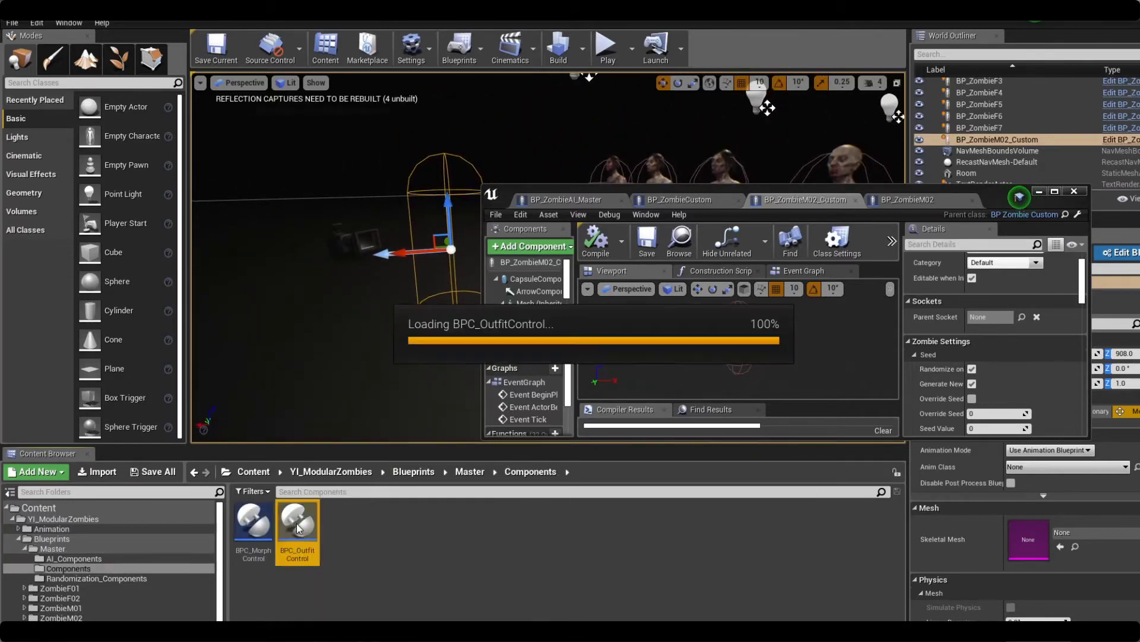
pyautogui.click(1043, 194)
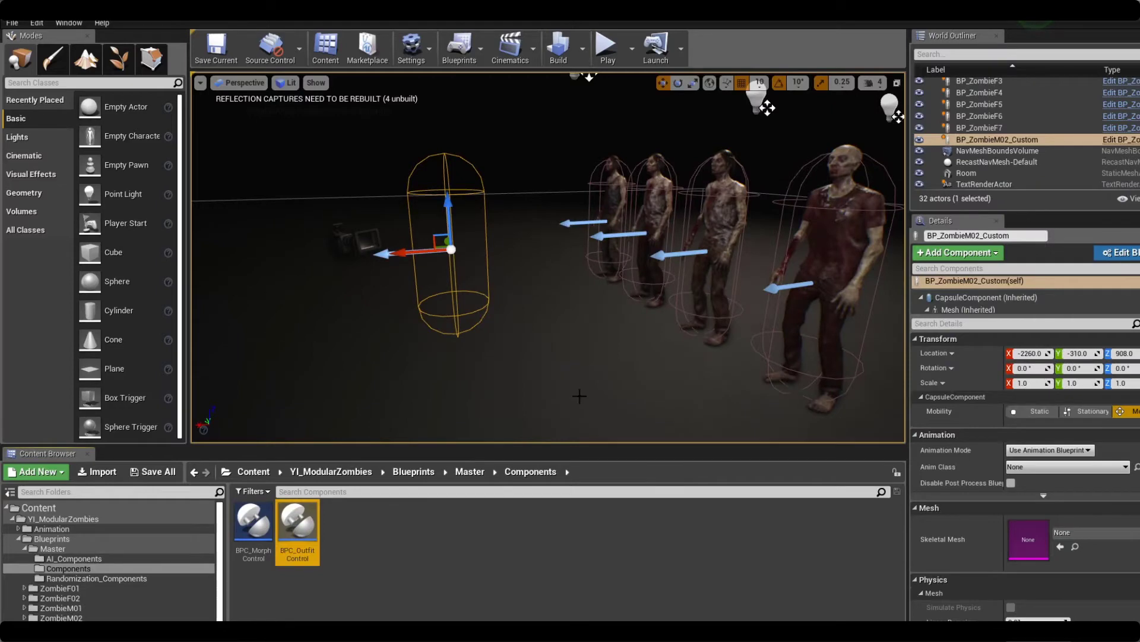
pyautogui.doubleClick(300, 525)
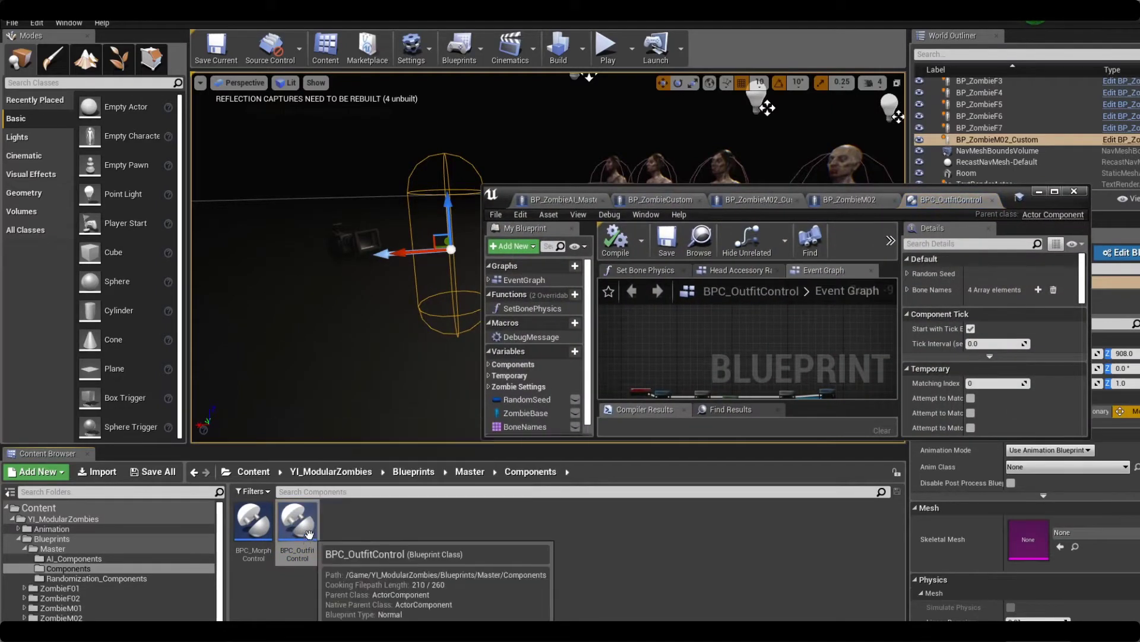
pyautogui.click(1055, 192)
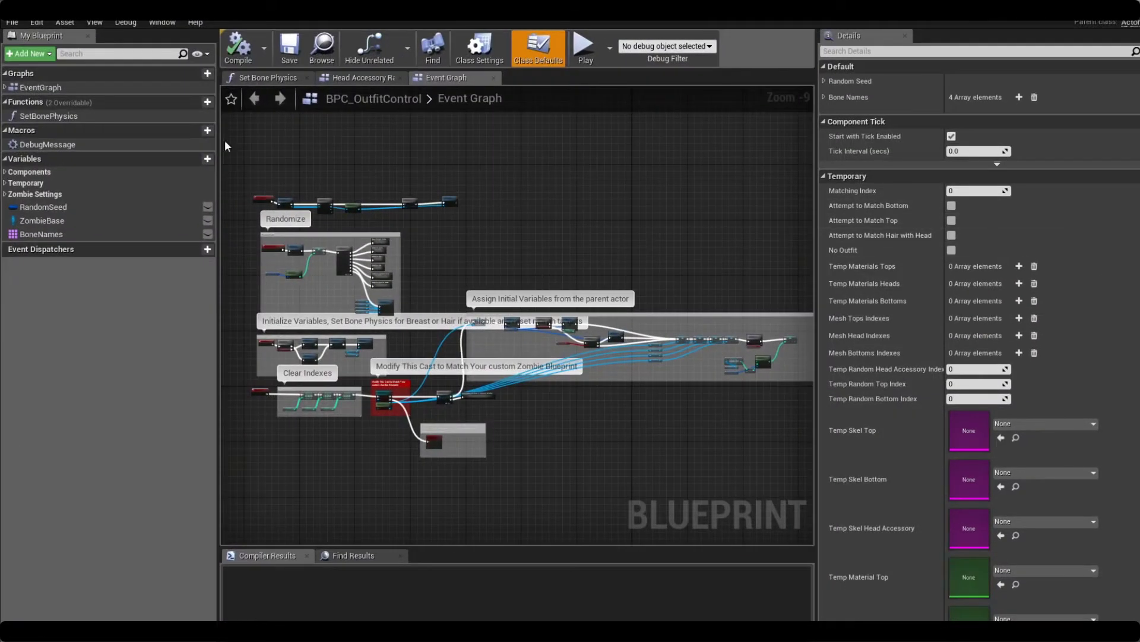
# Step: Add a Cast To BP_ZombieCustom node after the last Clear node, below the red cast comment in the Event Graph
pyautogui.scroll(3, 240, 333)
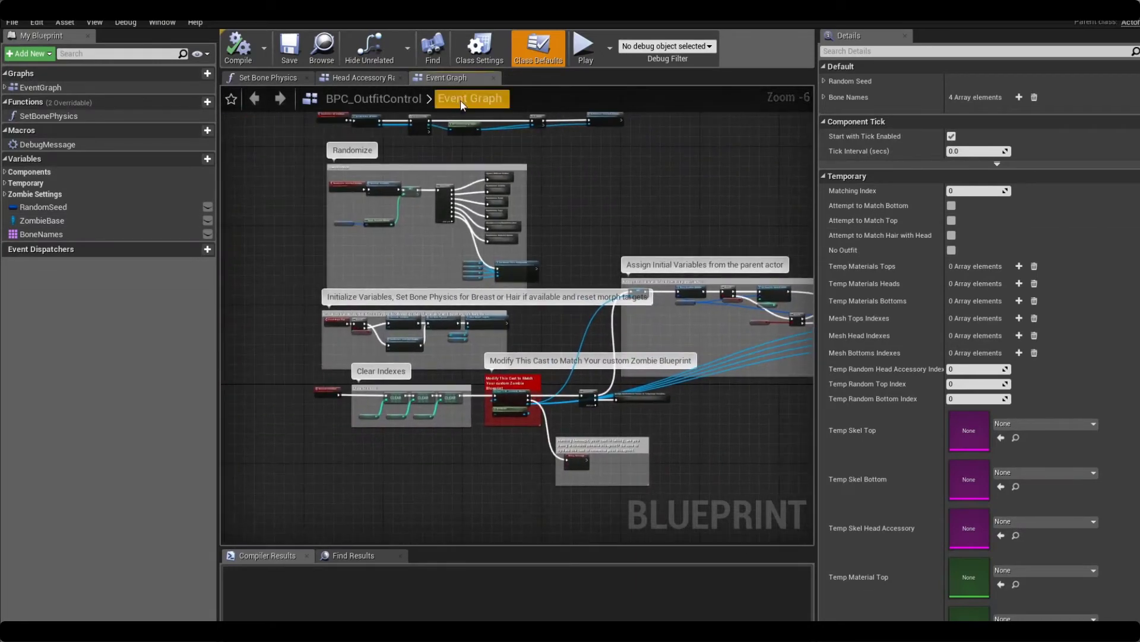
pyautogui.scroll(3, 480, 404)
pyautogui.moveTo(560, 319); pyautogui.dragTo(571, 257, button='right')
pyautogui.click(595, 272)
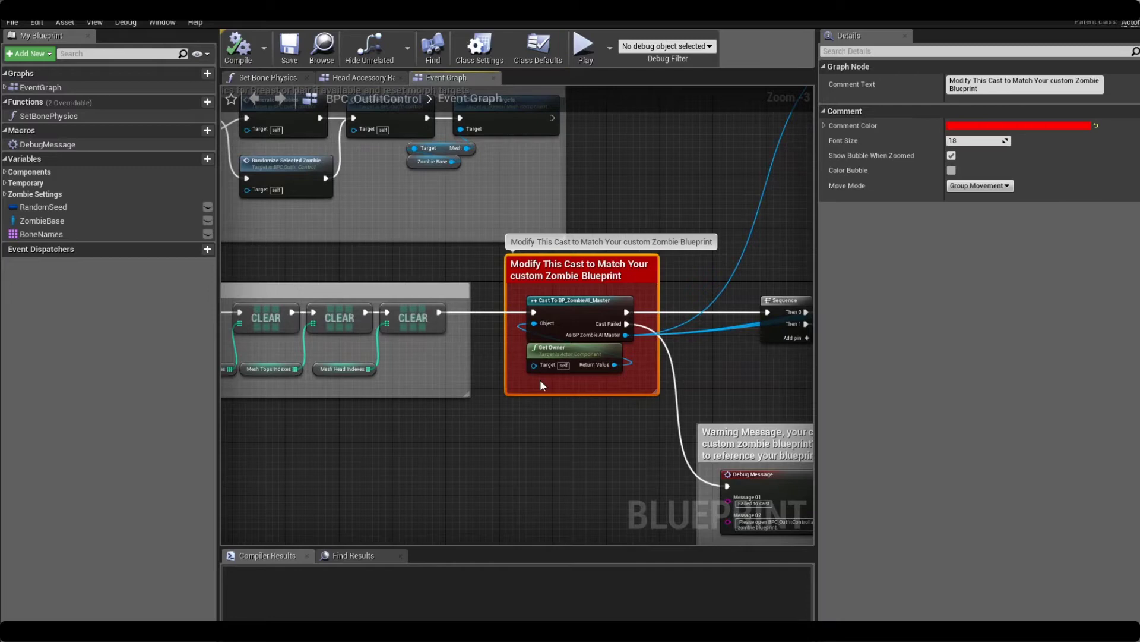
pyautogui.rightClick(550, 314)
pyautogui.moveTo(502, 294); pyautogui.dragTo(440, 275, button='right')
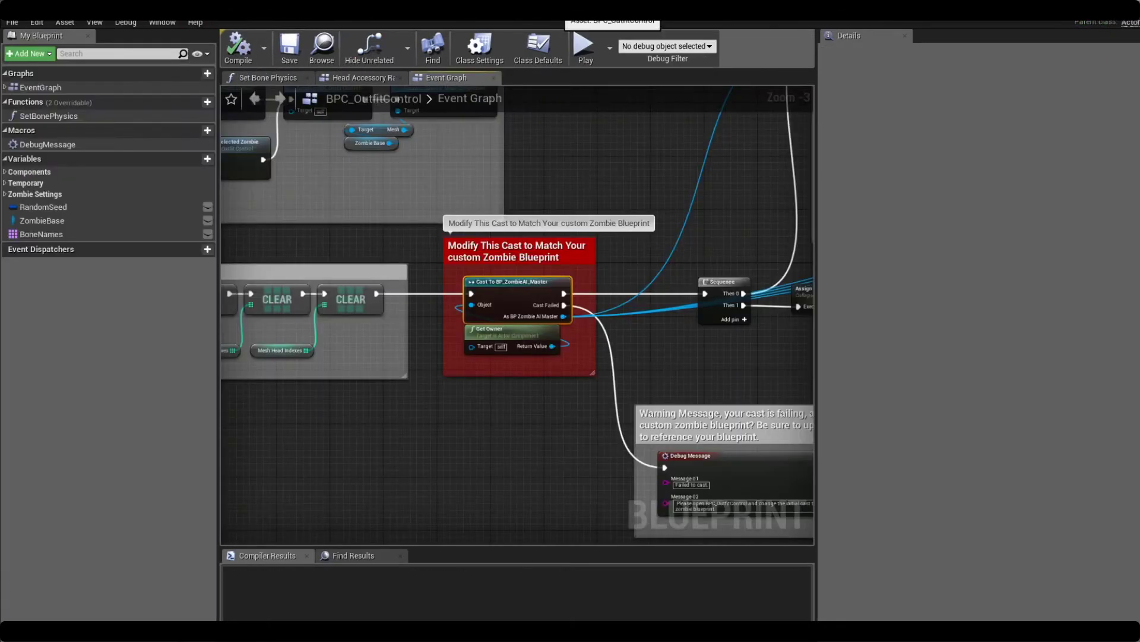
pyautogui.moveTo(375, 294); pyautogui.dragTo(454, 416)
pyautogui.write('cast custom zombi')
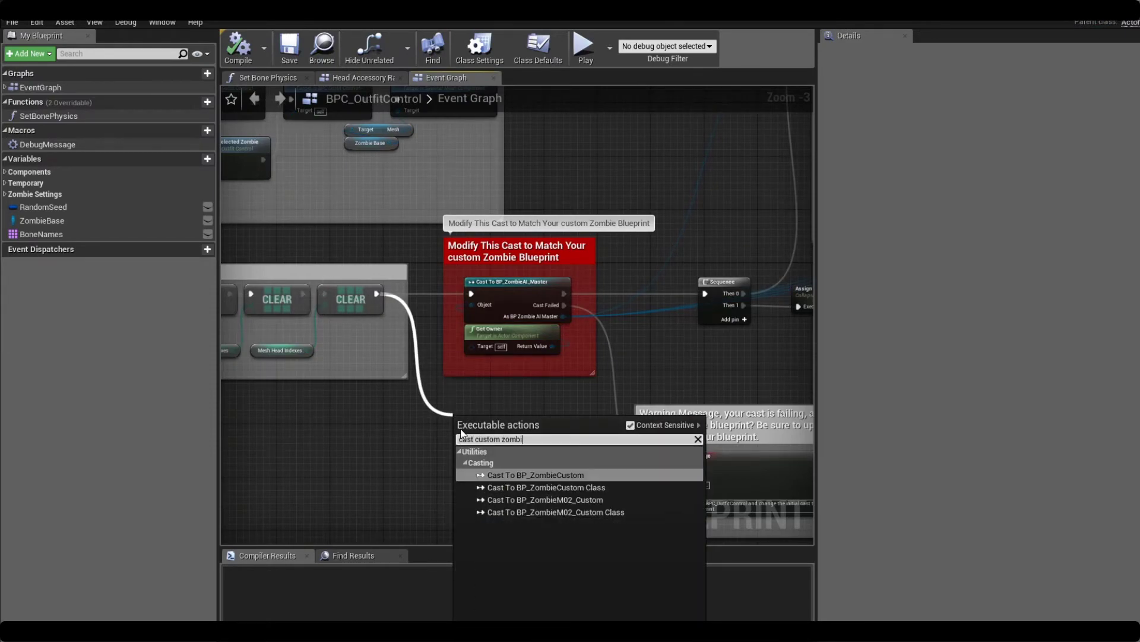
pyautogui.press('Return')
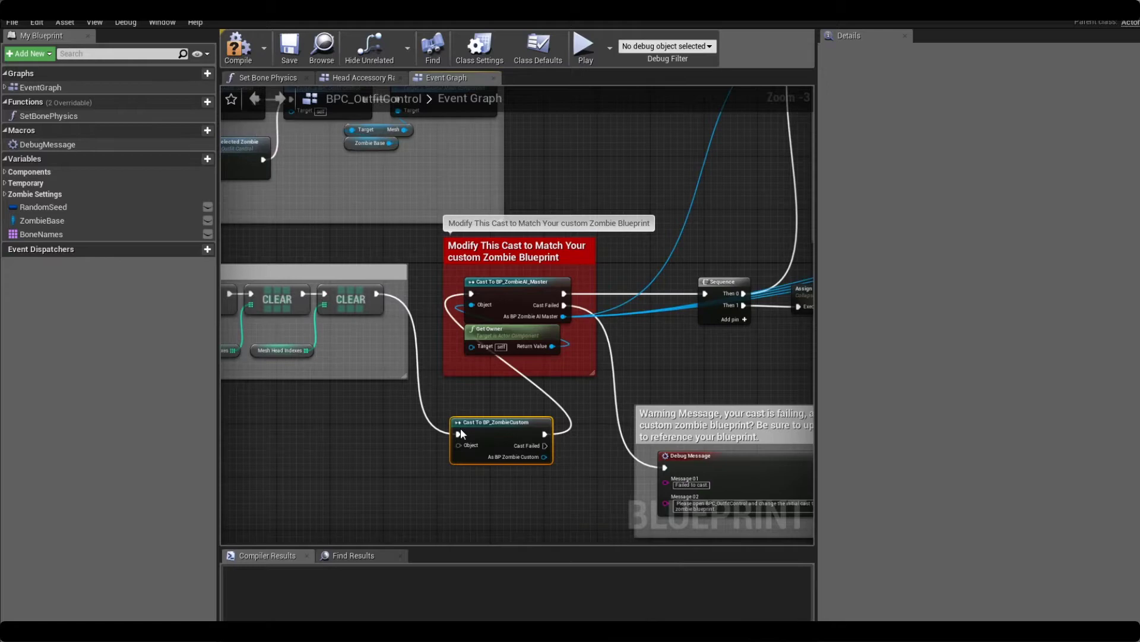
# Step: Move the success and Cast Failed links to the BP_ZombieCustom cast and connect Get Owner's Return Value to its Object input
pyautogui.keyDown('ctrl'); pyautogui.moveTo(562, 294); pyautogui.dragTo(545, 435); pyautogui.keyUp('ctrl')
pyautogui.keyDown('ctrl'); pyautogui.moveTo(563, 306); pyautogui.dragTo(543, 446); pyautogui.keyUp('ctrl')
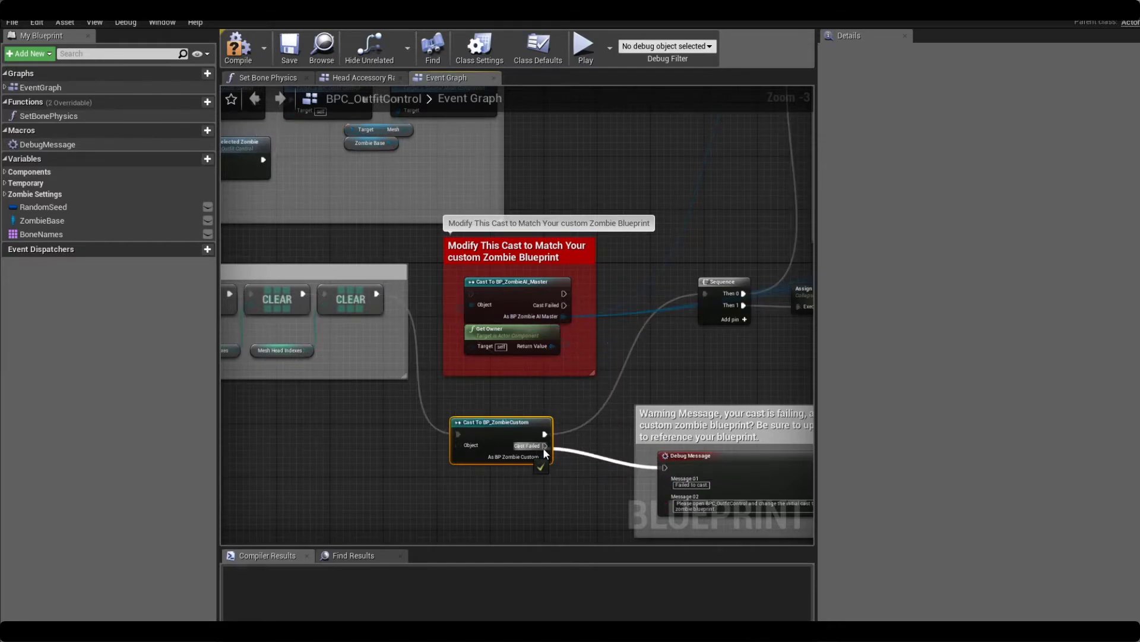
pyautogui.moveTo(552, 346); pyautogui.dragTo(458, 445)
pyautogui.moveTo(622, 331); pyautogui.dragTo(517, 338, button='right')
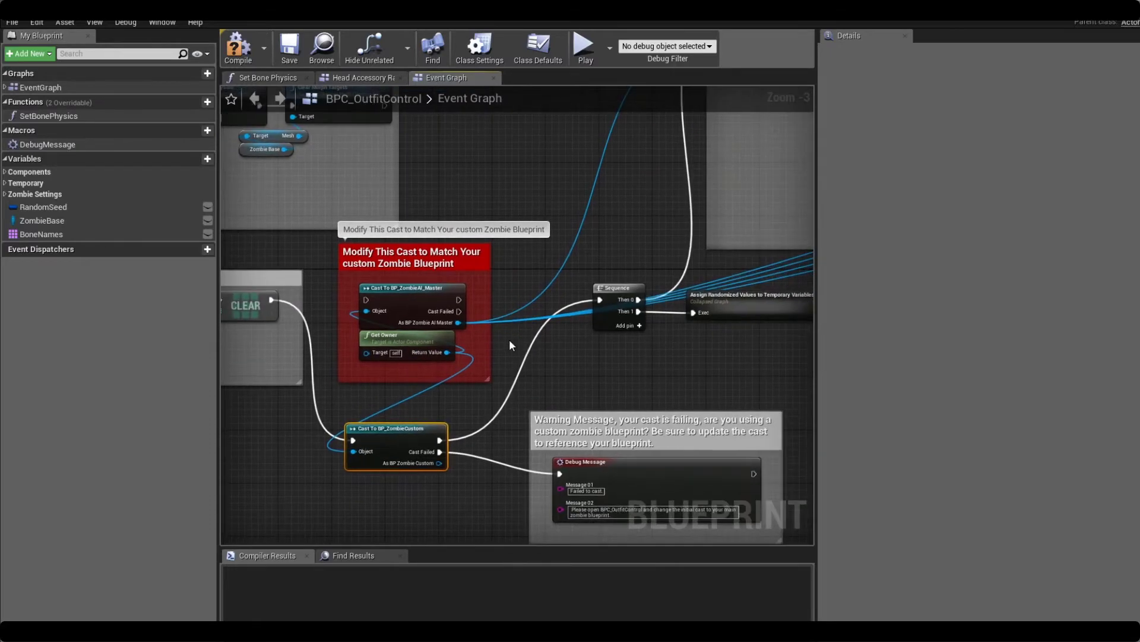
# Step: Move the Cast To BP_ZombieCustom node up beside the Assign Initial Variables group
pyautogui.moveTo(825, 275); pyautogui.dragTo(707, 361, button='right')
pyautogui.scroll(-2, 514, 227)
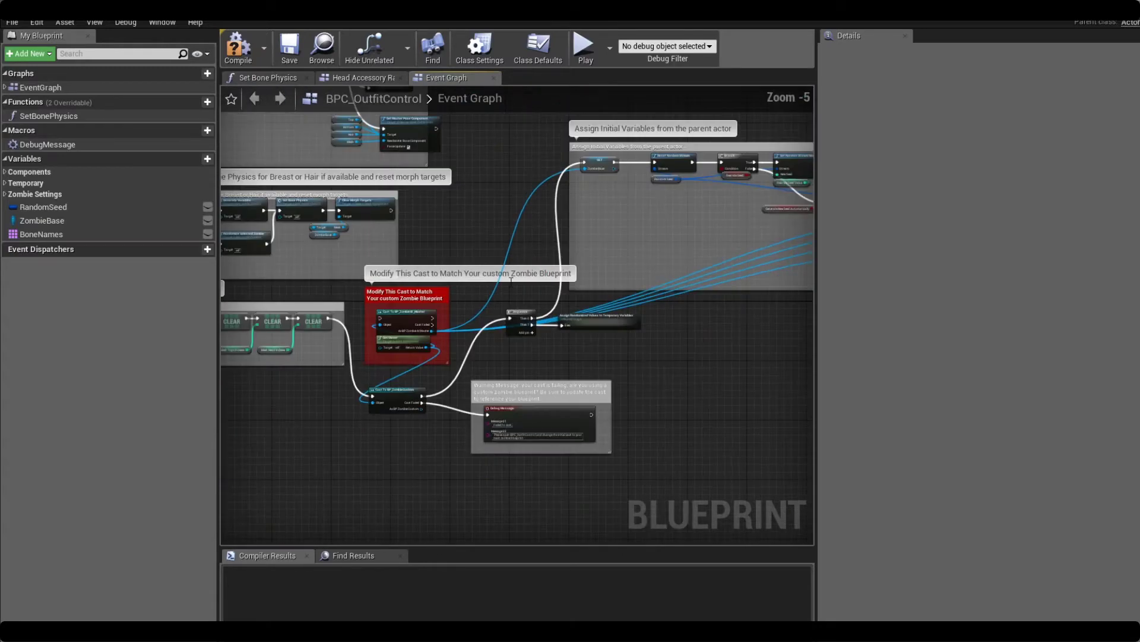
pyautogui.moveTo(401, 391); pyautogui.dragTo(474, 212)
pyautogui.scroll(4, 525, 177)
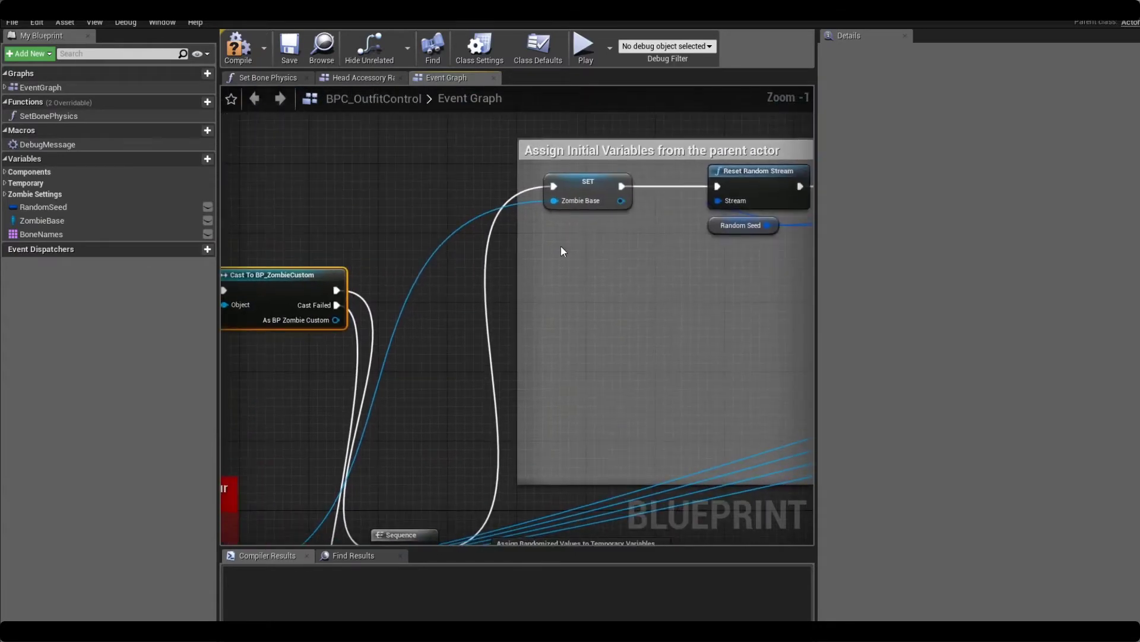
# Step: Promote the cast's As BP Zombie Custom output to a new variable and place its Set node below the Zombie Base Set node
pyautogui.click(602, 193)
pyautogui.moveTo(336, 320); pyautogui.dragTo(542, 237)
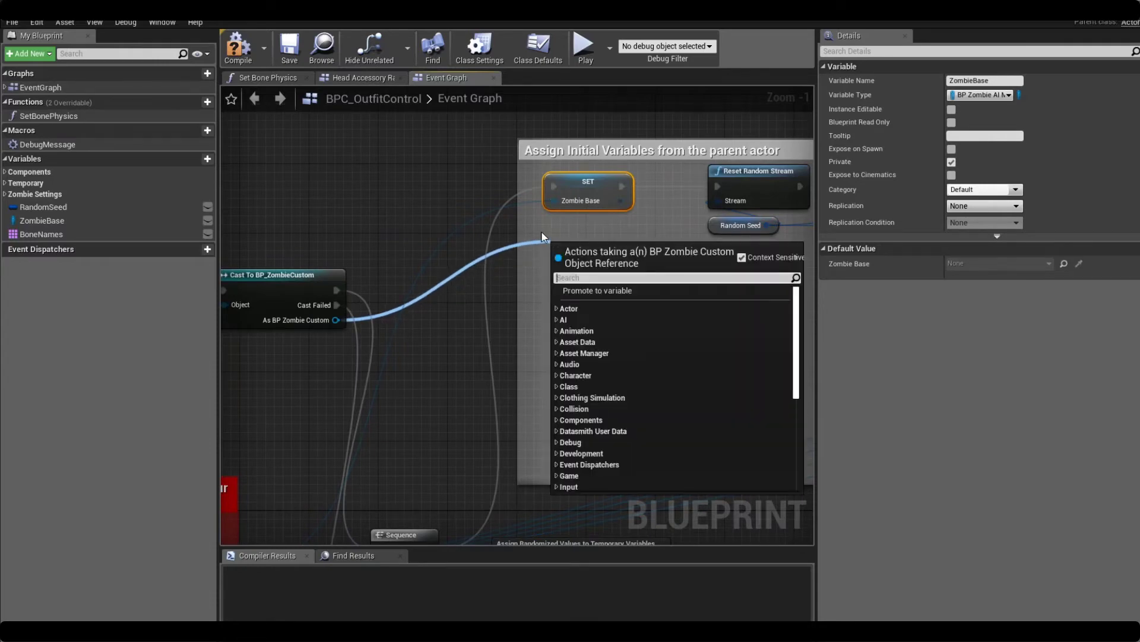
pyautogui.write('pr')
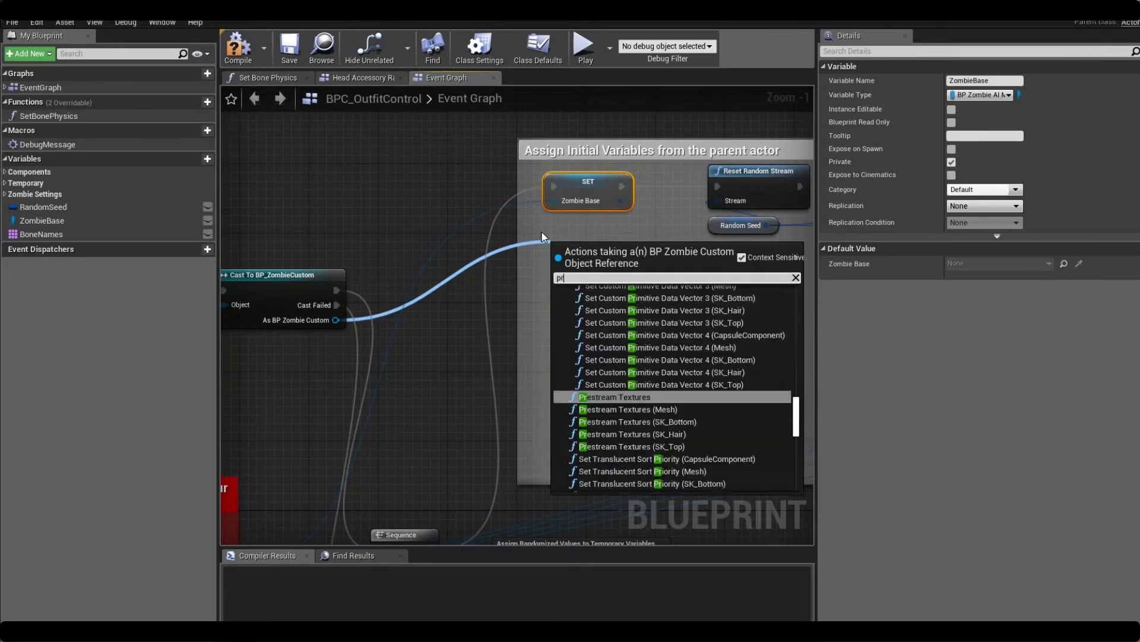
pyautogui.press('BackSpace')
pyautogui.press('BackSpace')
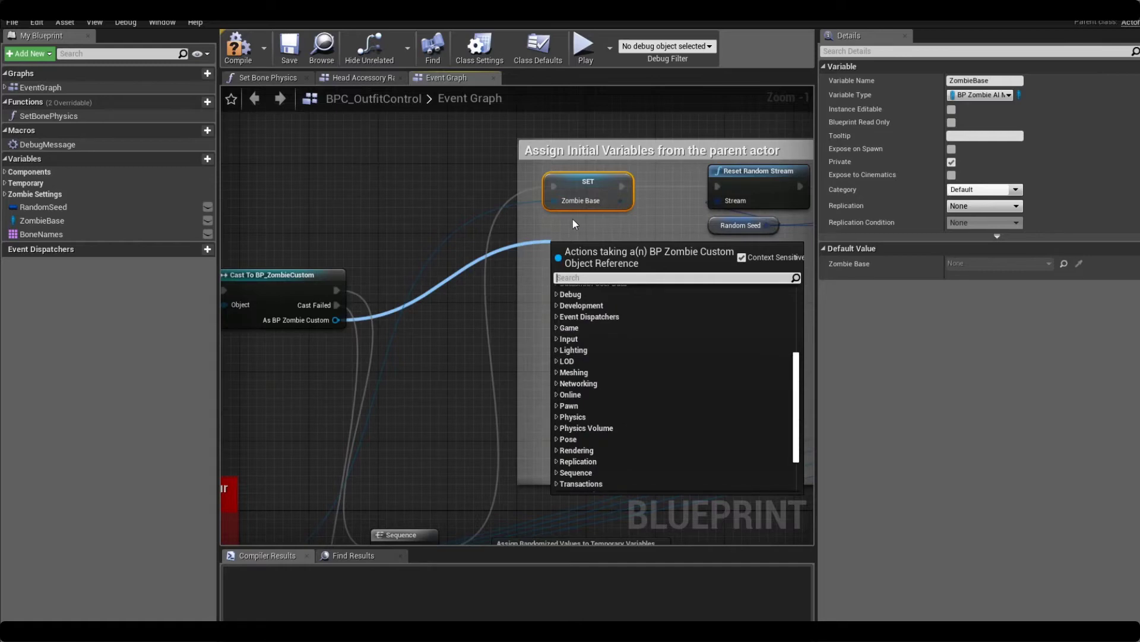
pyautogui.scroll(1, 707, 535)
pyautogui.scroll(2, 679, 397)
pyautogui.scroll(3, 679, 396)
pyautogui.click(604, 289)
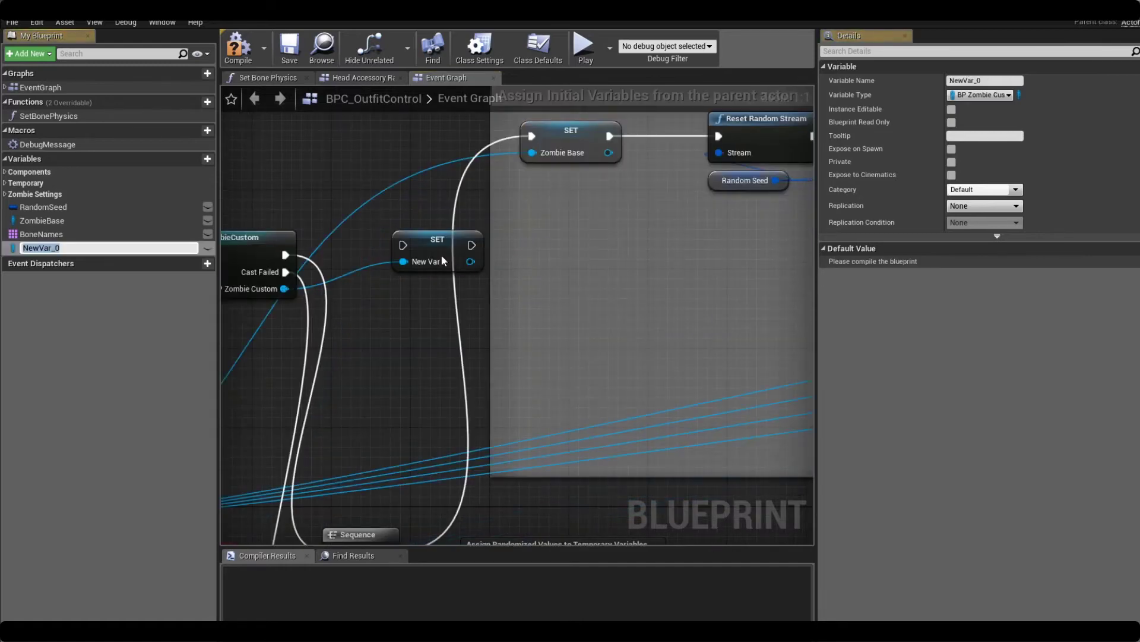
pyautogui.moveTo(441, 254); pyautogui.dragTo(567, 210)
# Step: Copy the name of the ZombieBase variable and delete that variable from the blueprint
pyautogui.click(98, 221)
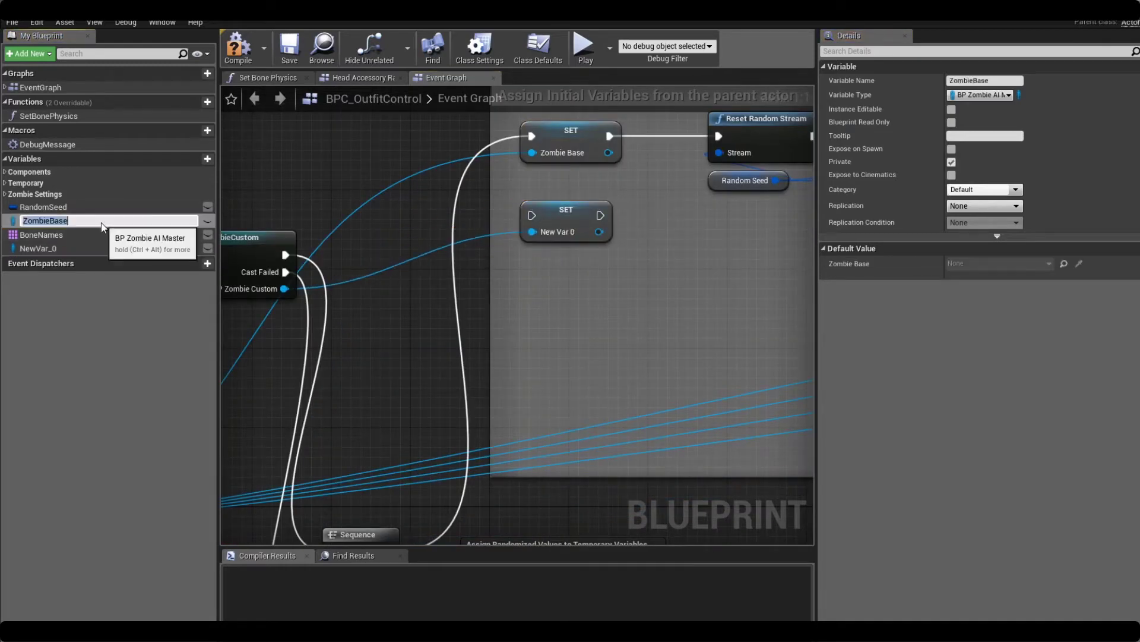
pyautogui.click(95, 222)
pyautogui.hotkey('ctrl', 'c')
pyautogui.press('Escape')
pyautogui.press('Delete')
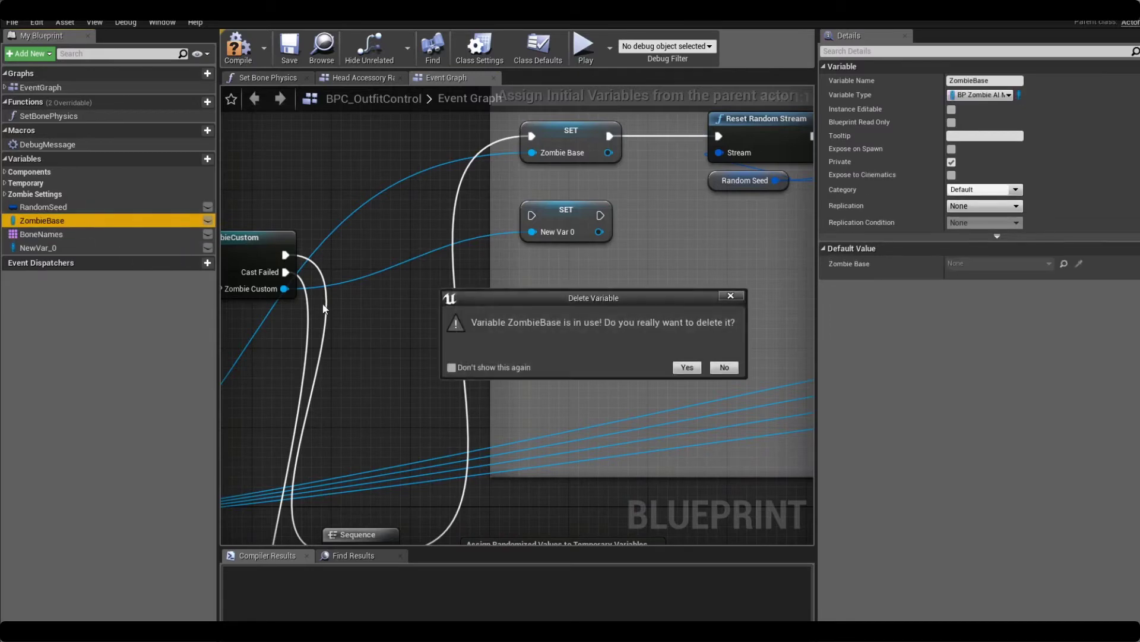
pyautogui.click(680, 371)
# Step: Rename the newly promoted variable to ZombieBase
pyautogui.click(121, 236)
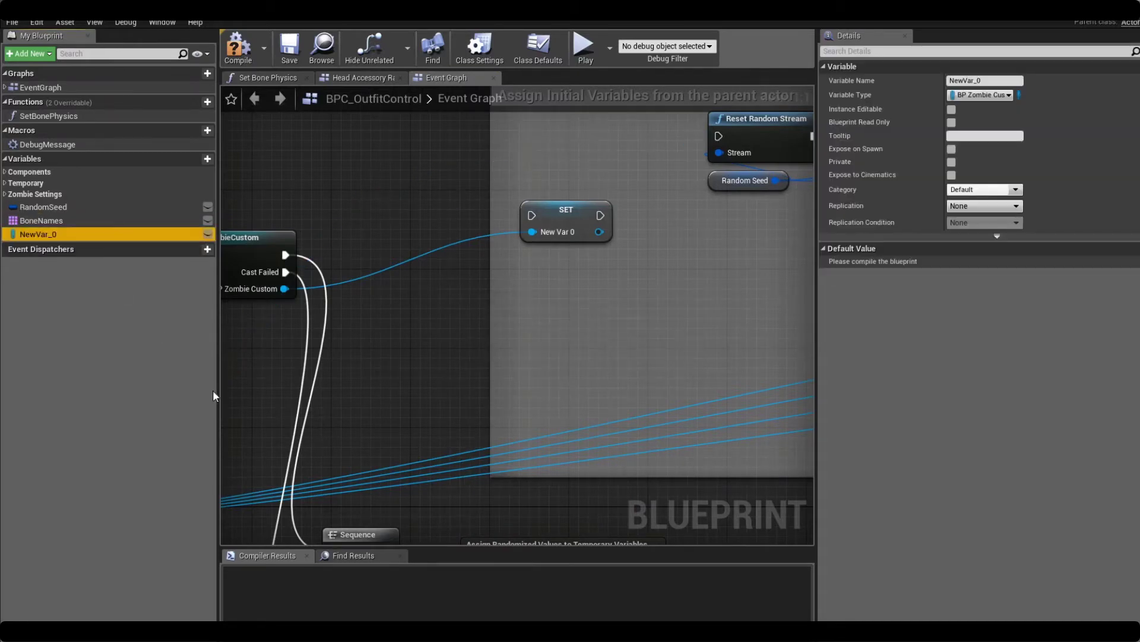
pyautogui.press('F2')
pyautogui.hotkey('ctrl', 'v')
pyautogui.press('Return')
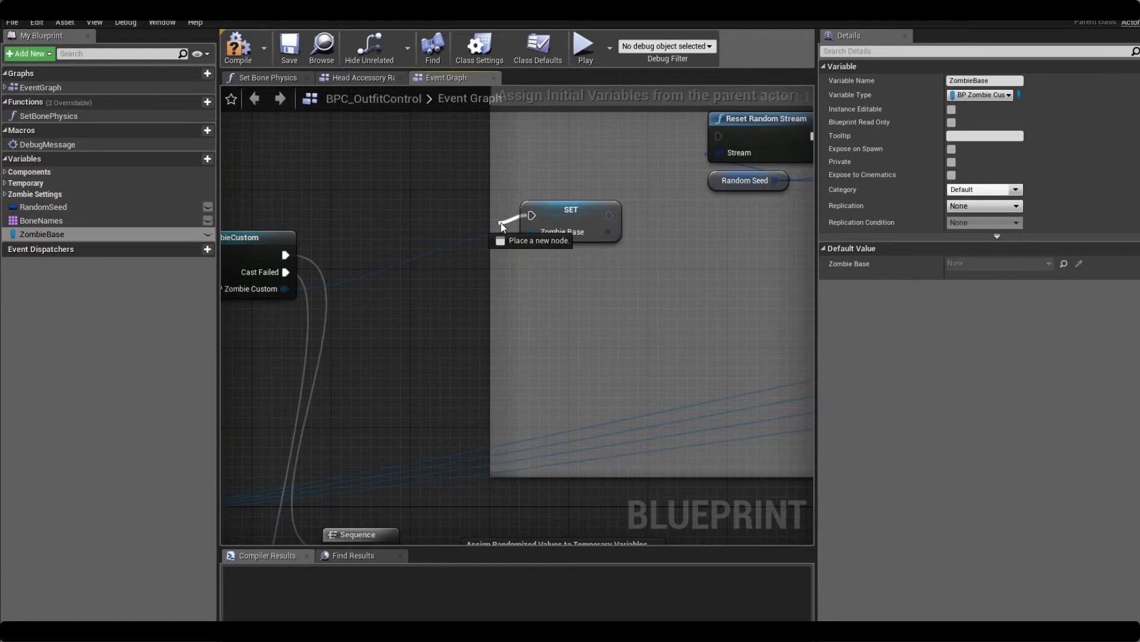
# Step: Wire the new Set Zombie Base node between the Sequence's Then 0 output and Reset Random Stream, aligning it with that row
pyautogui.moveTo(459, 304); pyautogui.dragTo(449, 240, button='right')
pyautogui.moveTo(378, 487); pyautogui.dragTo(522, 151)
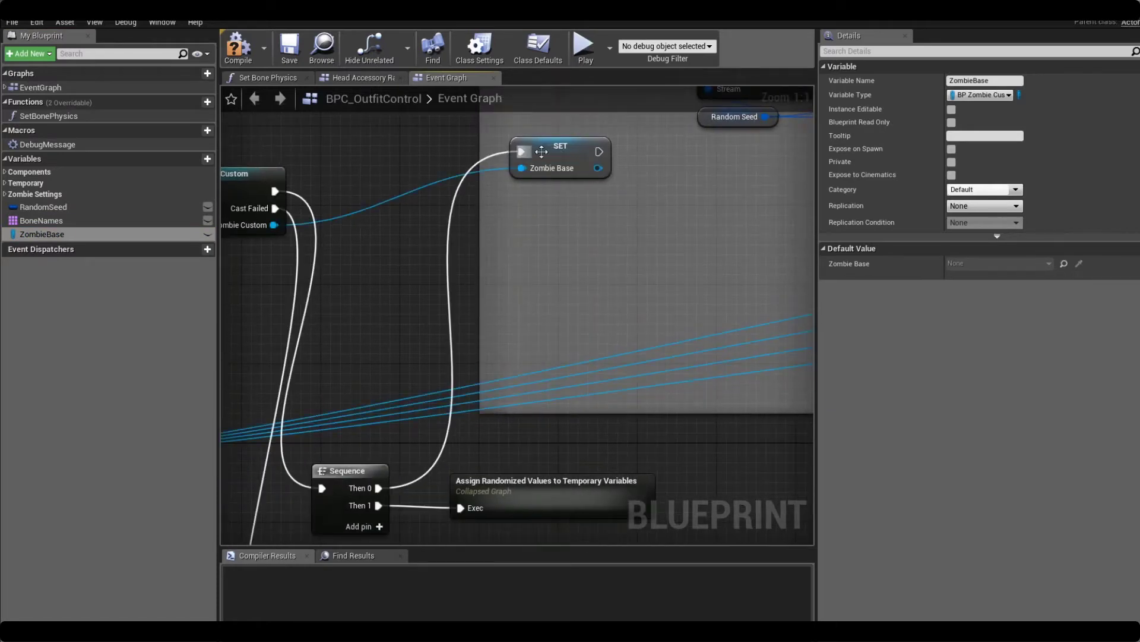
pyautogui.moveTo(522, 152); pyautogui.dragTo(461, 243, button='right')
pyautogui.moveTo(537, 243); pyautogui.dragTo(528, 170)
pyautogui.scroll(-1, 529, 196)
pyautogui.scroll(-1, 529, 252)
# Step: Add a Zombie Base getter feeding the Target of the Mesh node below Clear Morph Targets and arrange it beneath that node
pyautogui.moveTo(481, 295); pyautogui.dragTo(611, 265, button='right')
pyautogui.moveTo(514, 257); pyautogui.dragTo(575, 305, button='right')
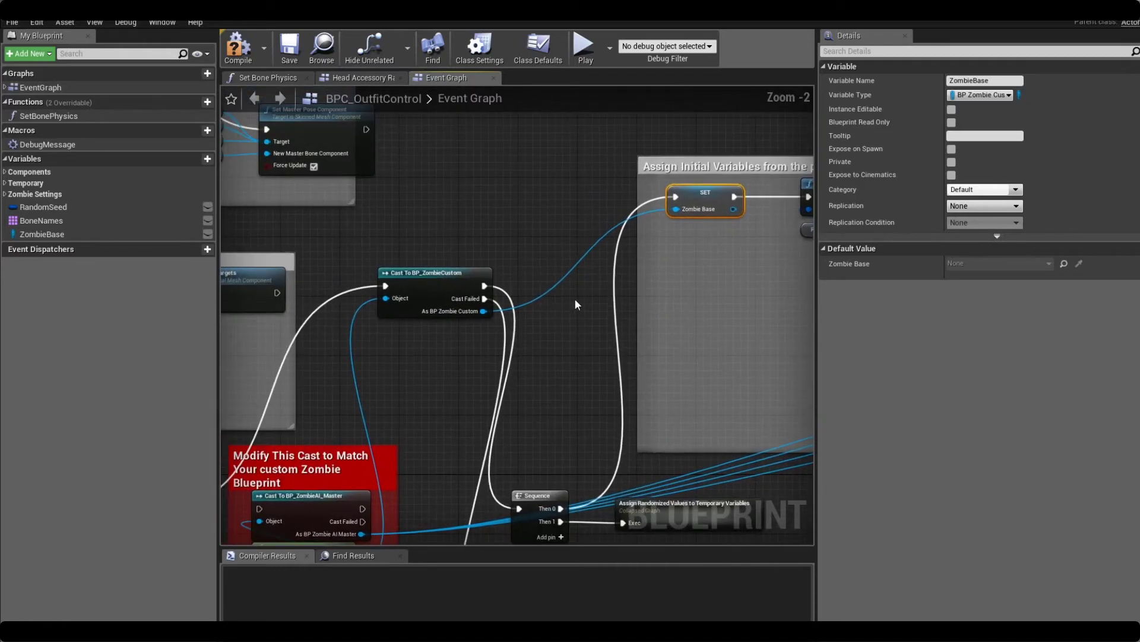
pyautogui.moveTo(619, 203); pyautogui.dragTo(806, 253, button='right')
pyautogui.moveTo(403, 314); pyautogui.dragTo(580, 255, button='right')
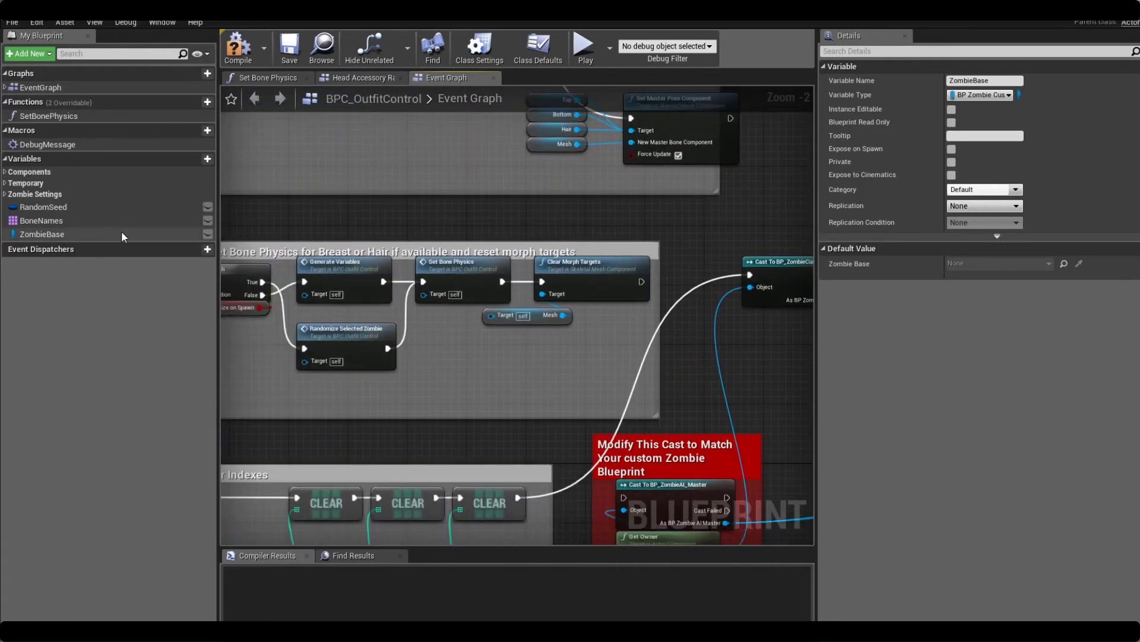
pyautogui.moveTo(123, 235); pyautogui.dragTo(492, 315)
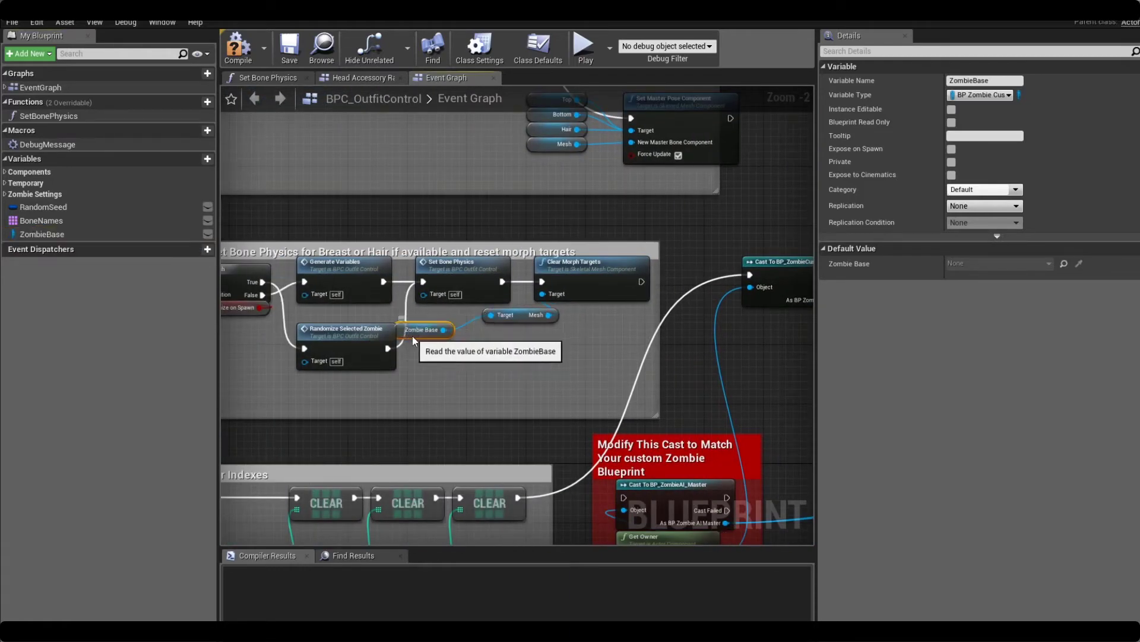
pyautogui.moveTo(412, 336); pyautogui.dragTo(487, 347)
pyautogui.moveTo(569, 316); pyautogui.dragTo(568, 316)
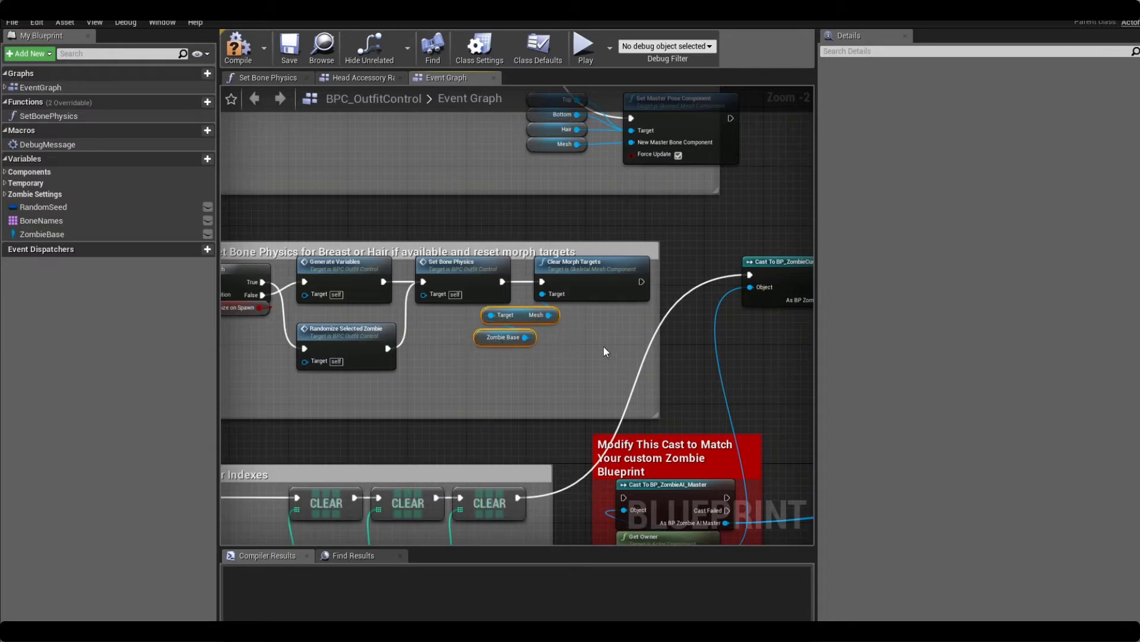
pyautogui.click(603, 347)
# Step: Move the Cast To BP_ZombieCustom node near the Mesh, SK Bottom, SK Top and SK Hair getters in the Assign Initial Variables group
pyautogui.moveTo(563, 308); pyautogui.dragTo(280, 331, button='right')
pyautogui.scroll(-2, 706, 339)
pyautogui.moveTo(706, 338); pyautogui.dragTo(529, 267, button='right')
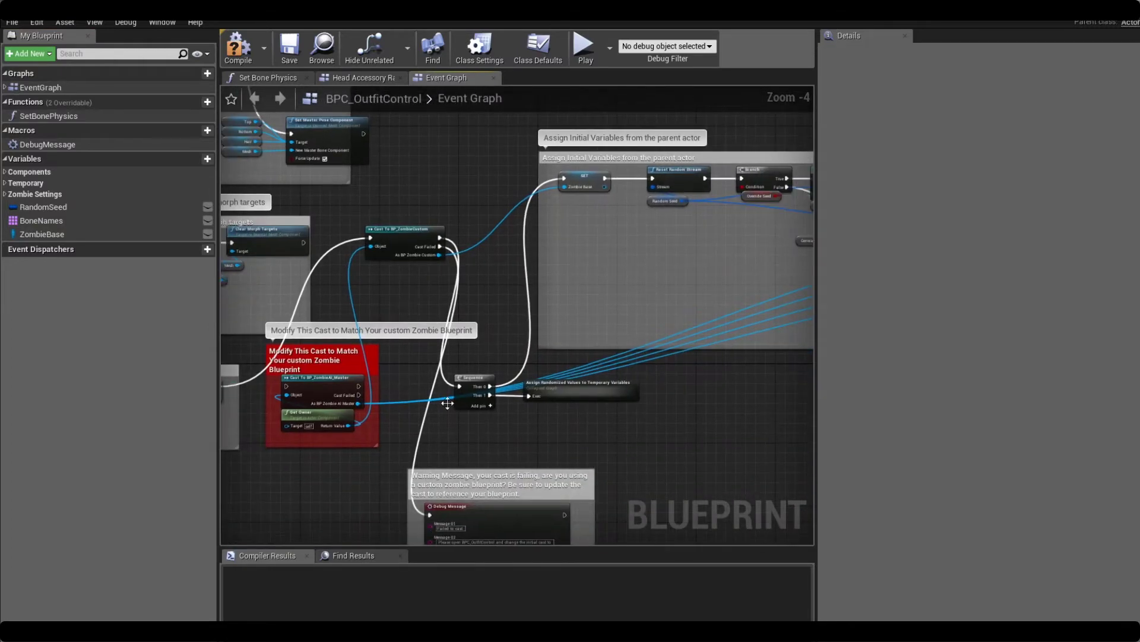
pyautogui.moveTo(627, 319); pyautogui.dragTo(429, 283, button='right')
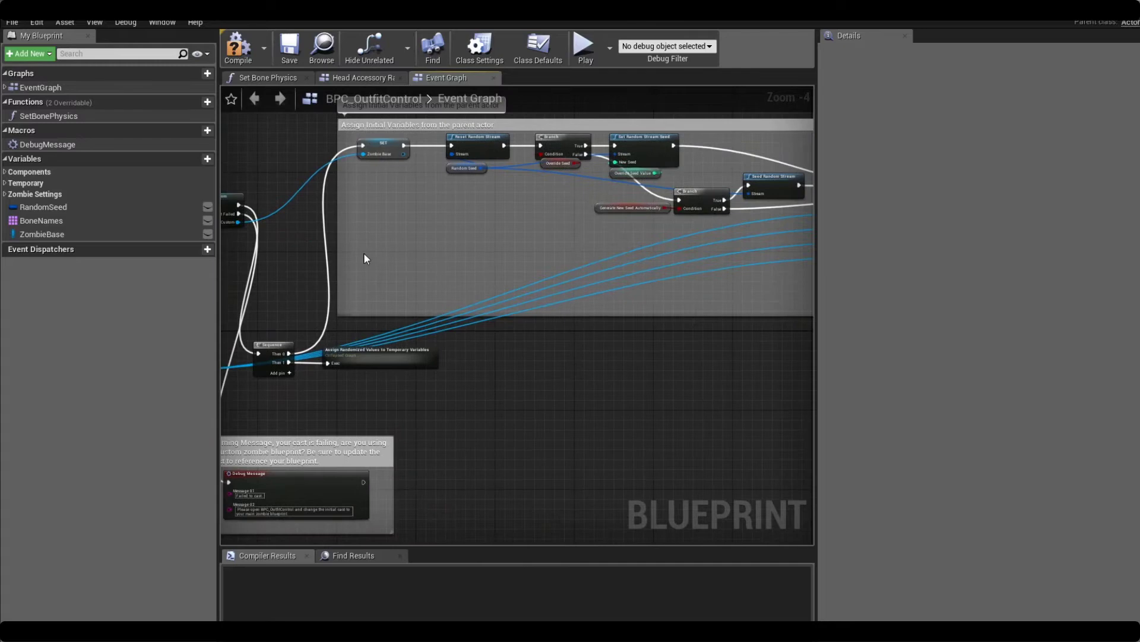
pyautogui.moveTo(364, 252); pyautogui.dragTo(436, 254, button='right')
pyautogui.moveTo(262, 206); pyautogui.dragTo(627, 252)
pyautogui.moveTo(697, 260); pyautogui.dragTo(585, 259, button='right')
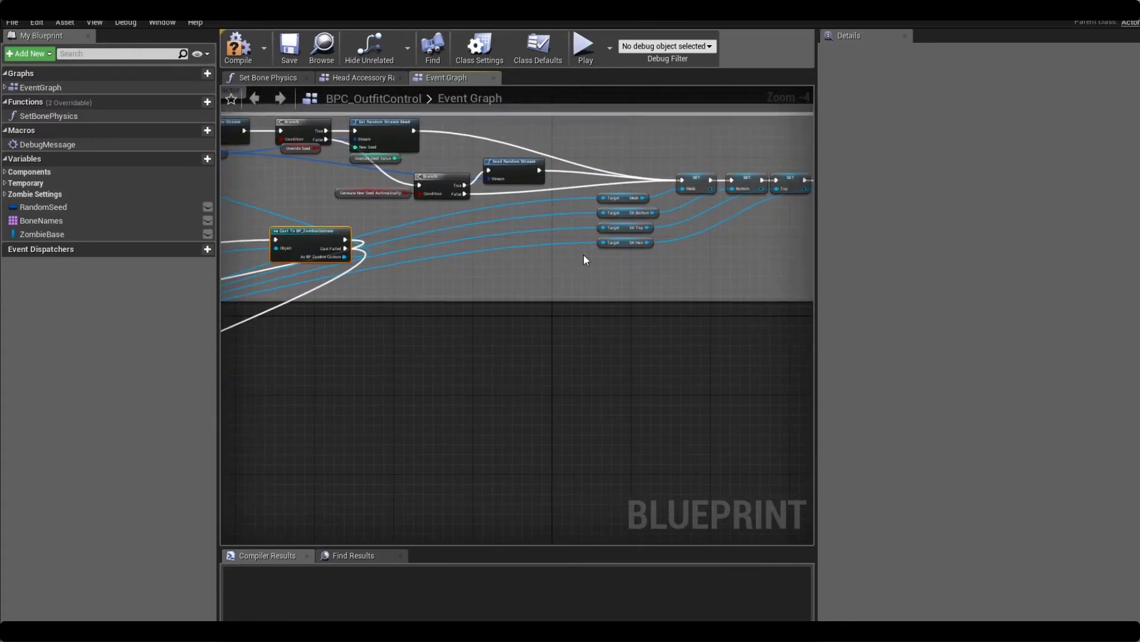
pyautogui.scroll(1, 570, 220)
pyautogui.moveTo(570, 220); pyautogui.dragTo(655, 219, button='right')
pyautogui.moveTo(323, 237); pyautogui.dragTo(483, 243)
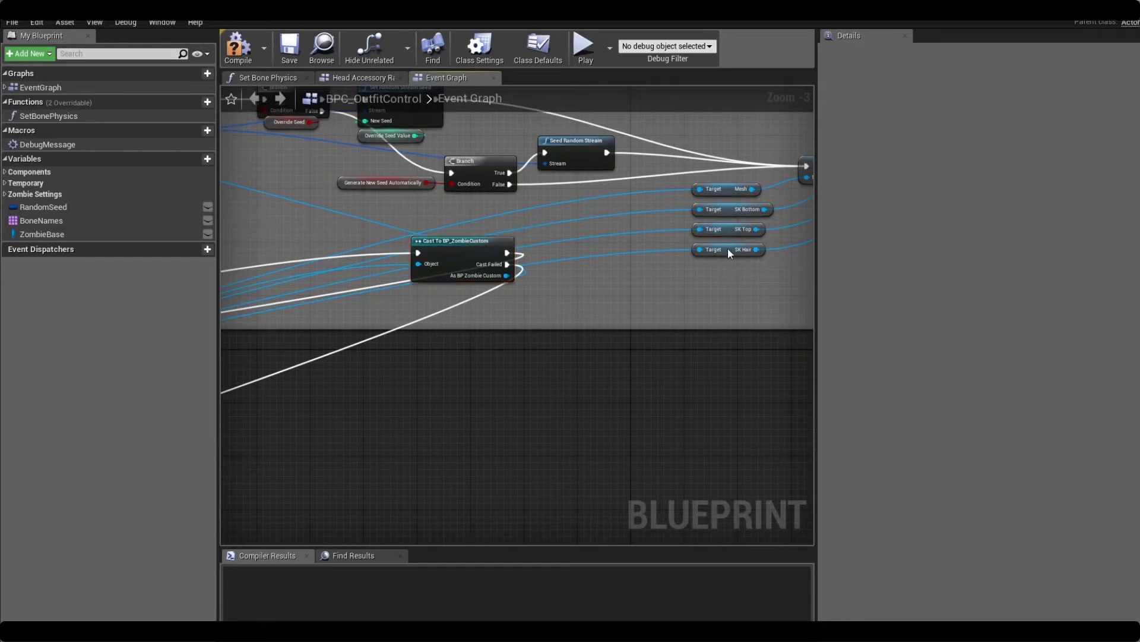
# Step: Connect As BP Zombie Custom to the Mesh getter's Target and add an SK Bottom getter from the same output
pyautogui.moveTo(506, 275); pyautogui.dragTo(700, 189)
pyautogui.moveTo(506, 275); pyautogui.dragTo(650, 275)
pyautogui.write('sk bo')
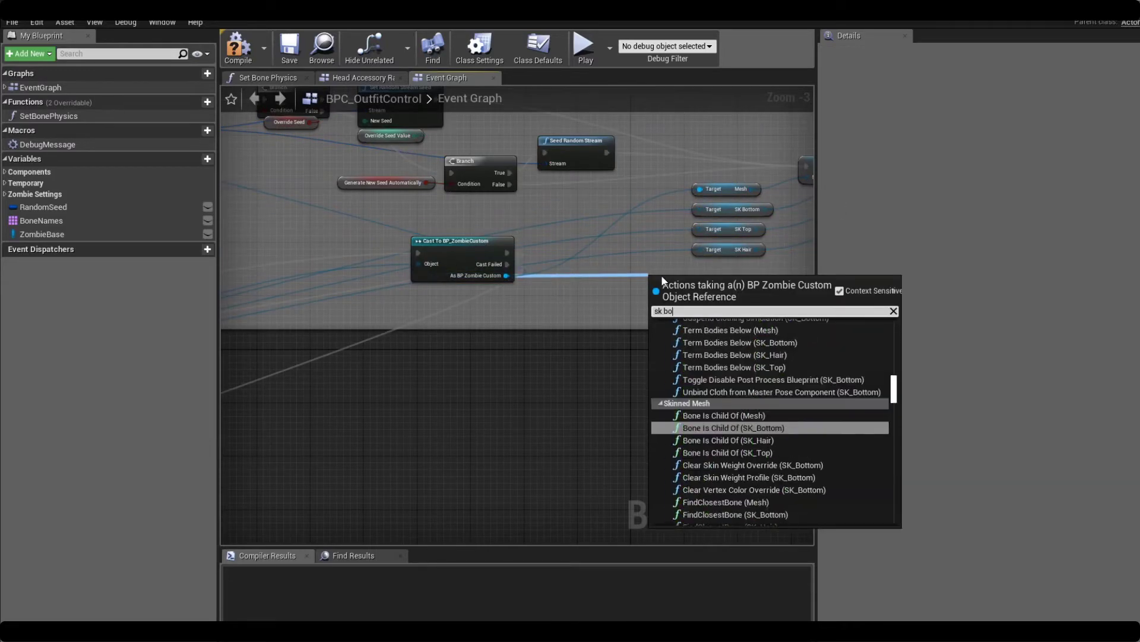
pyautogui.write('ttom')
pyautogui.press('Return')
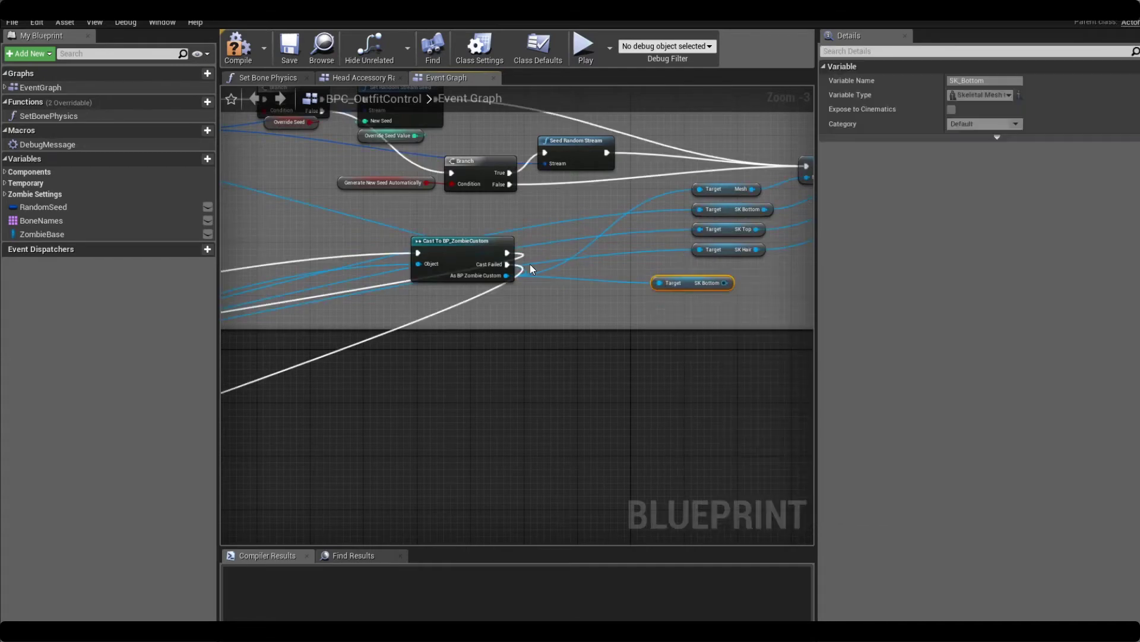
# Step: Add SK Top and SK Hair getters from the cast's As BP Zombie Custom output
pyautogui.moveTo(506, 275); pyautogui.dragTo(697, 315)
pyautogui.write('sk top')
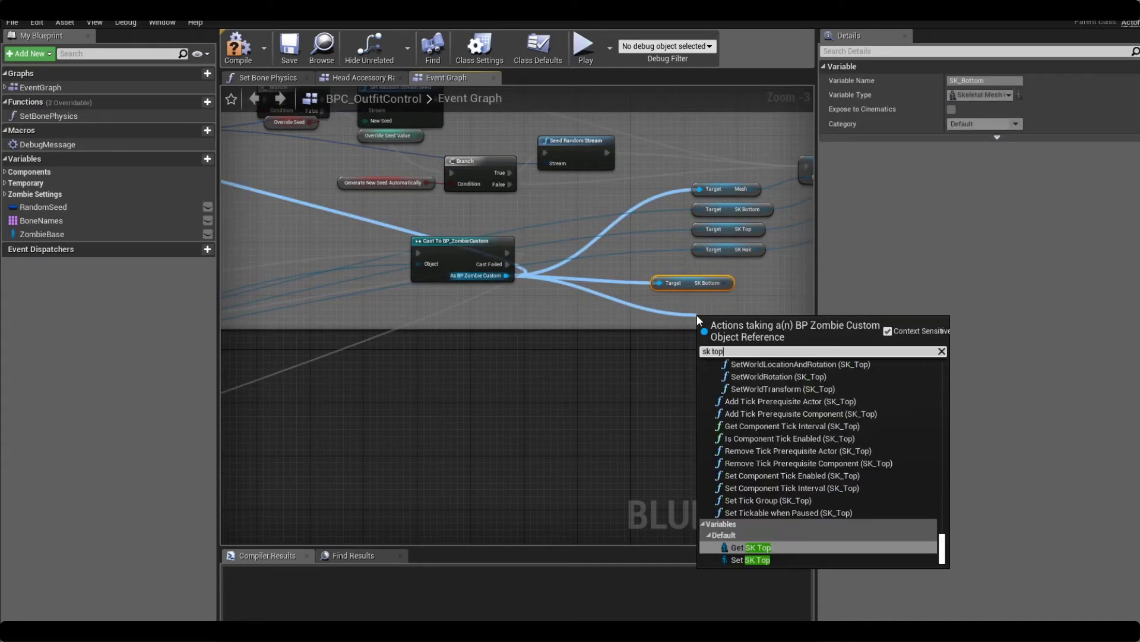
pyautogui.press('Return')
pyautogui.moveTo(507, 275); pyautogui.dragTo(670, 389)
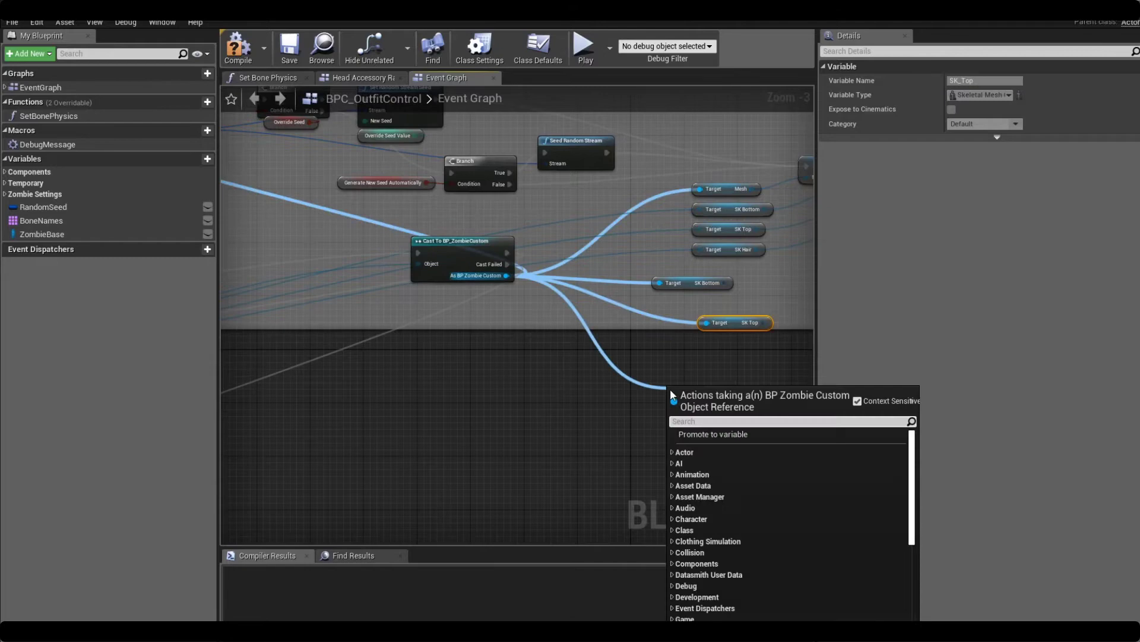
pyautogui.write('sk hair')
pyautogui.press('Return')
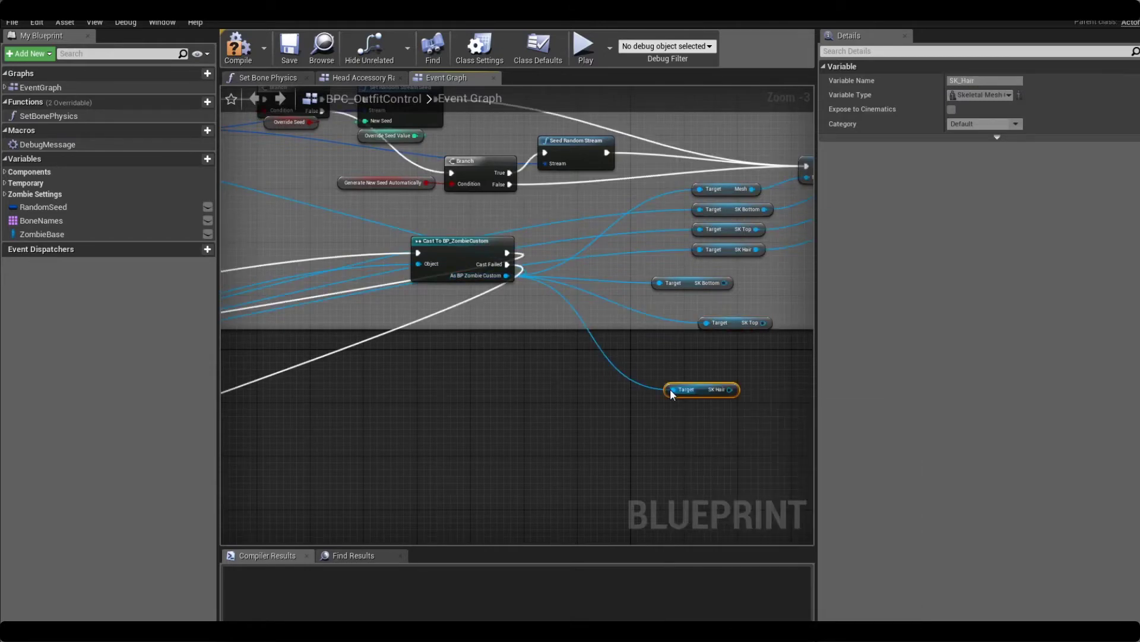
# Step: Transfer the output links of the old SK Bottom, SK Top and SK Hair getters to the matching new getters
pyautogui.moveTo(710, 329); pyautogui.dragTo(577, 358, button='right')
pyautogui.keyDown('ctrl'); pyautogui.moveTo(631, 238); pyautogui.dragTo(590, 313); pyautogui.keyUp('ctrl')
pyautogui.keyDown('ctrl'); pyautogui.moveTo(623, 258); pyautogui.dragTo(629, 354); pyautogui.keyUp('ctrl')
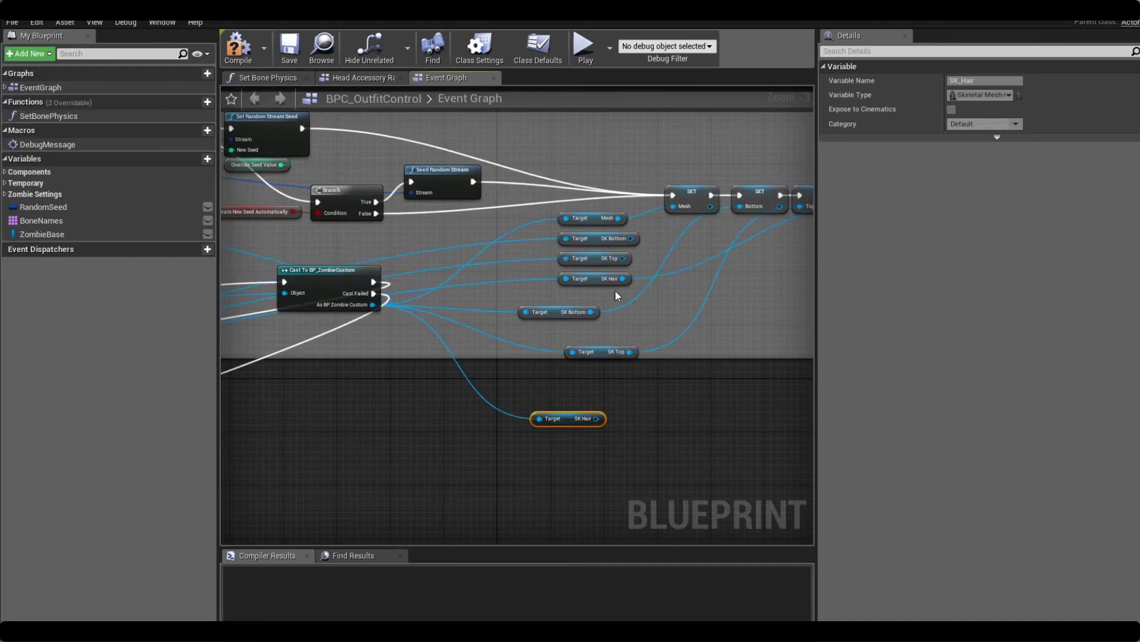
pyautogui.keyDown('ctrl'); pyautogui.moveTo(623, 278); pyautogui.dragTo(595, 418); pyautogui.keyUp('ctrl')
# Step: Delete the old SK Bottom, SK Top and SK Hair getters and line up the new ones below the Mesh getter
pyautogui.moveTo(554, 295); pyautogui.dragTo(599, 237)
pyautogui.press('Delete')
pyautogui.moveTo(526, 312); pyautogui.dragTo(579, 245)
pyautogui.click(518, 286)
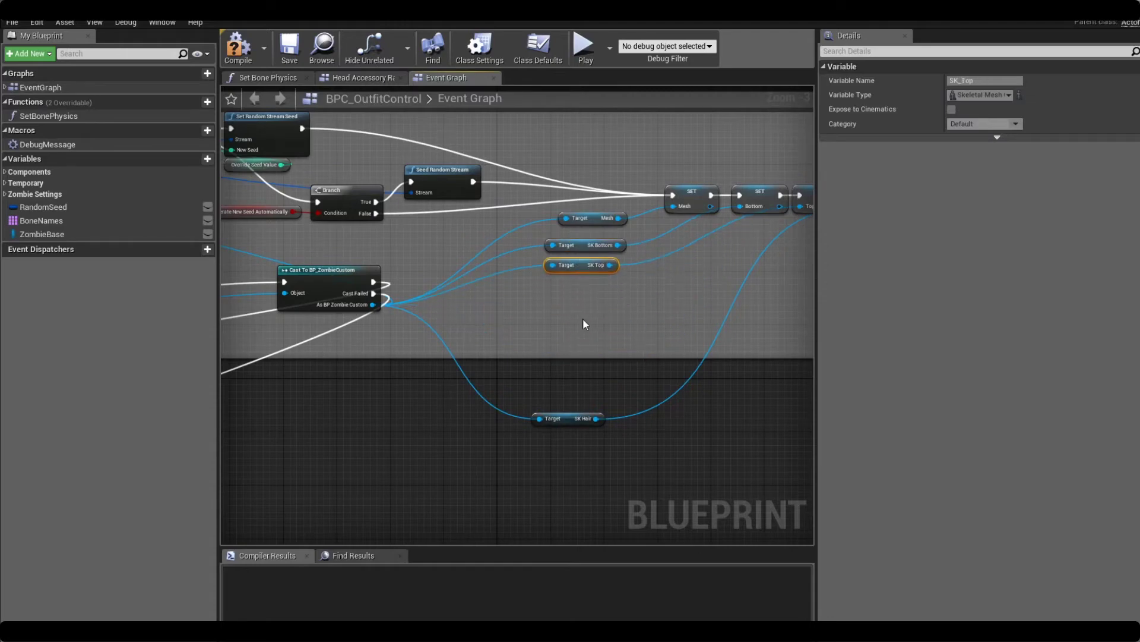
pyautogui.moveTo(571, 414); pyautogui.dragTo(276, 297)
# Step: Replace the BP_ZombieAI_Master cast inside the red comment with the BP_ZombieCustom cast and compile the blueprint
pyautogui.scroll(-2, 641, 356)
pyautogui.click(546, 297)
pyautogui.moveTo(276, 297); pyautogui.dragTo(372, 351, button='right')
pyautogui.scroll(1, 380, 368)
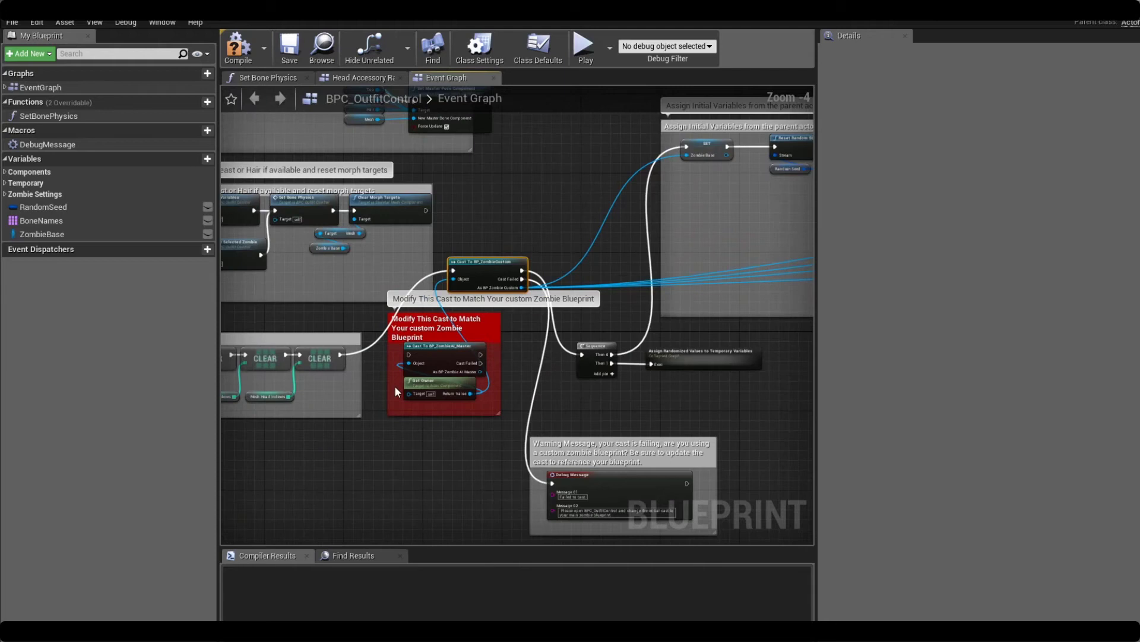
pyautogui.moveTo(390, 356)
pyautogui.mouseDown()
pyautogui.moveTo(429, 356)
pyautogui.moveTo(385, 355)
pyautogui.mouseUp()
pyautogui.click(440, 348)
pyautogui.press('Delete')
pyautogui.moveTo(484, 268); pyautogui.dragTo(432, 348)
pyautogui.click(237, 56)
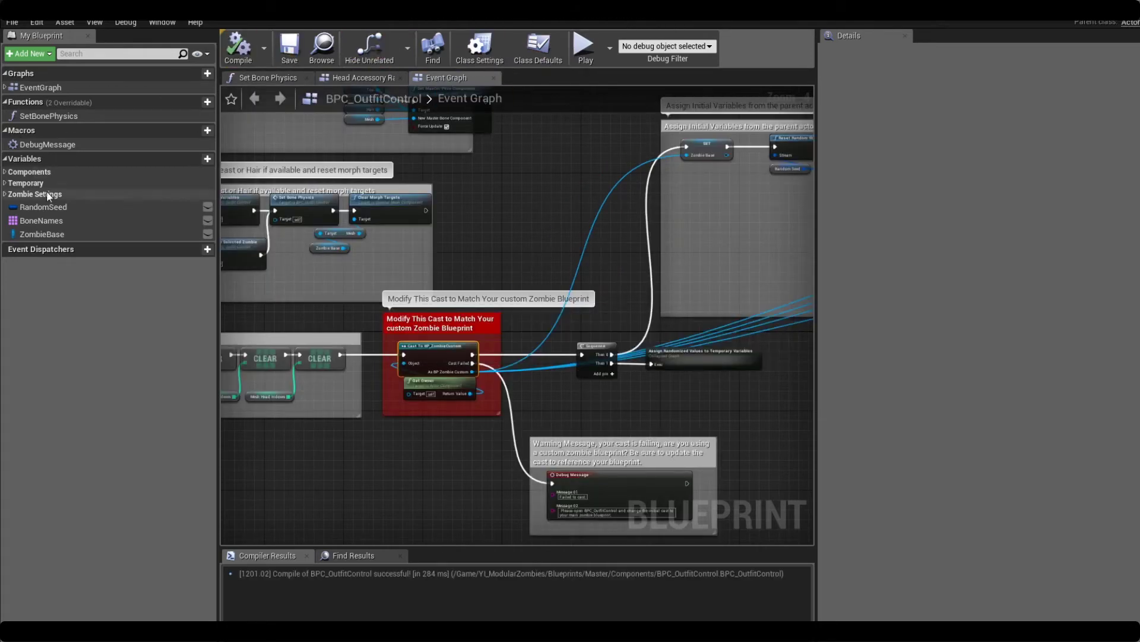
# Step: Set the Actor Class of the Randomize All Zombies event's Get All Actors Of Class node to BP_ZombieCustom and compile the blueprint
pyautogui.scroll(-1, 530, 188)
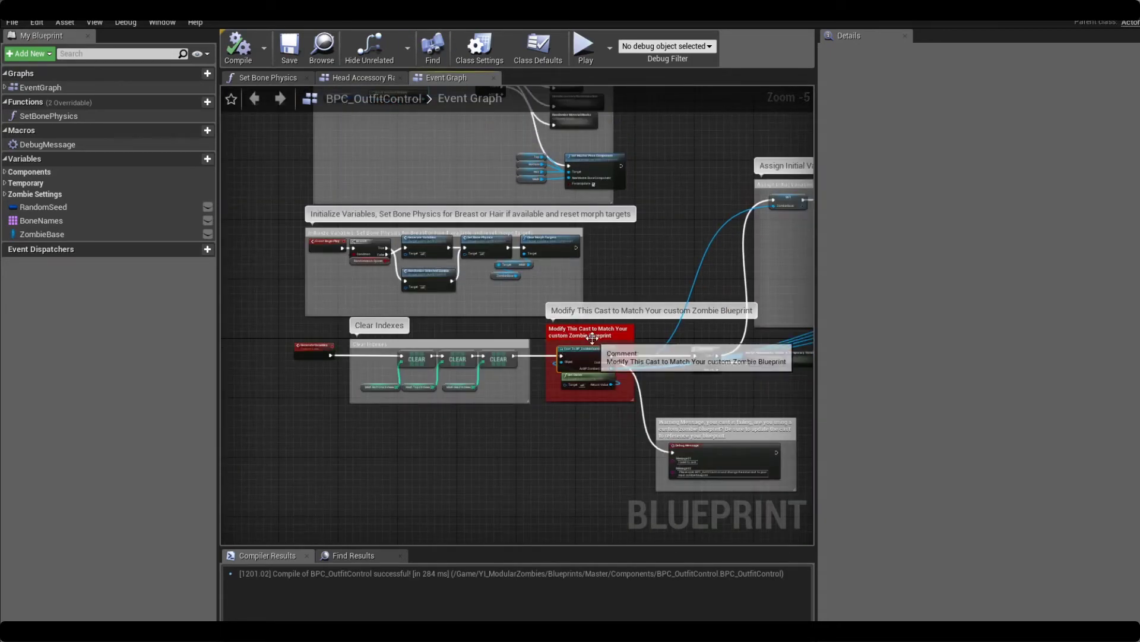
pyautogui.moveTo(635, 263); pyautogui.dragTo(533, 311, button='right')
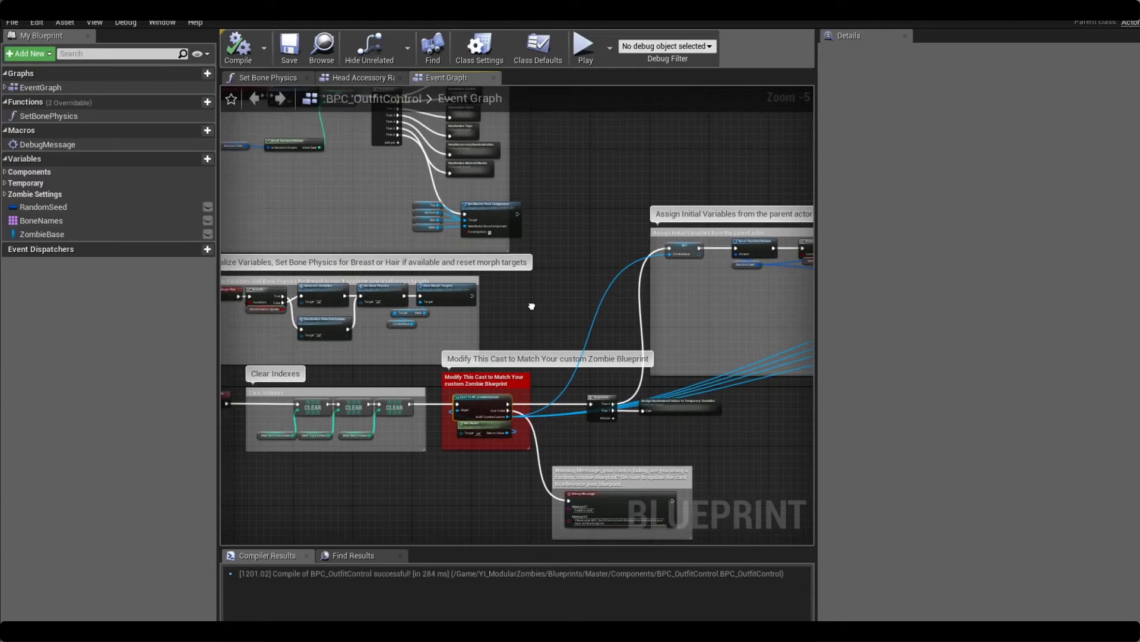
pyautogui.moveTo(638, 167); pyautogui.dragTo(373, 140, button='right')
pyautogui.moveTo(623, 397); pyautogui.dragTo(162, 409, button='right')
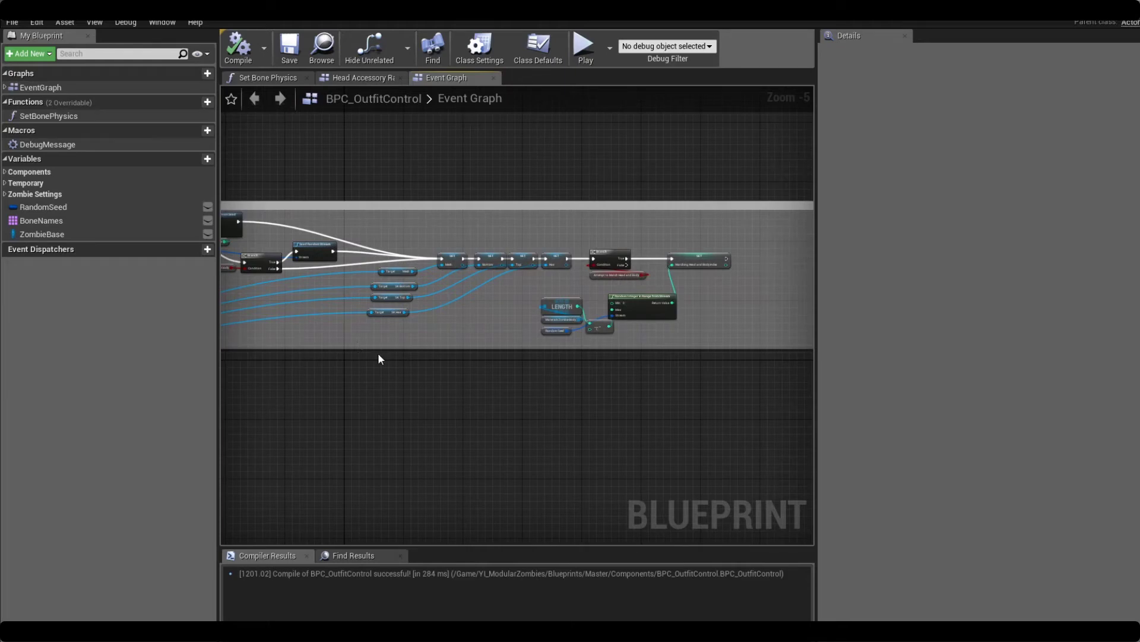
pyautogui.moveTo(357, 389); pyautogui.dragTo(685, 424, button='right')
pyautogui.scroll(5, 415, 283)
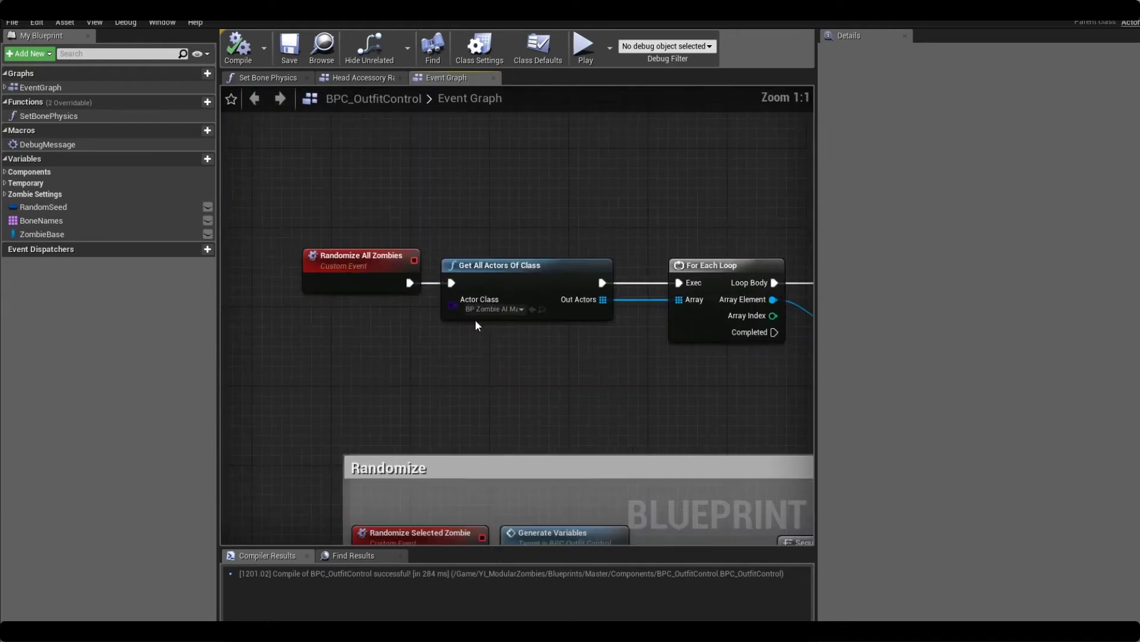
pyautogui.click(484, 310)
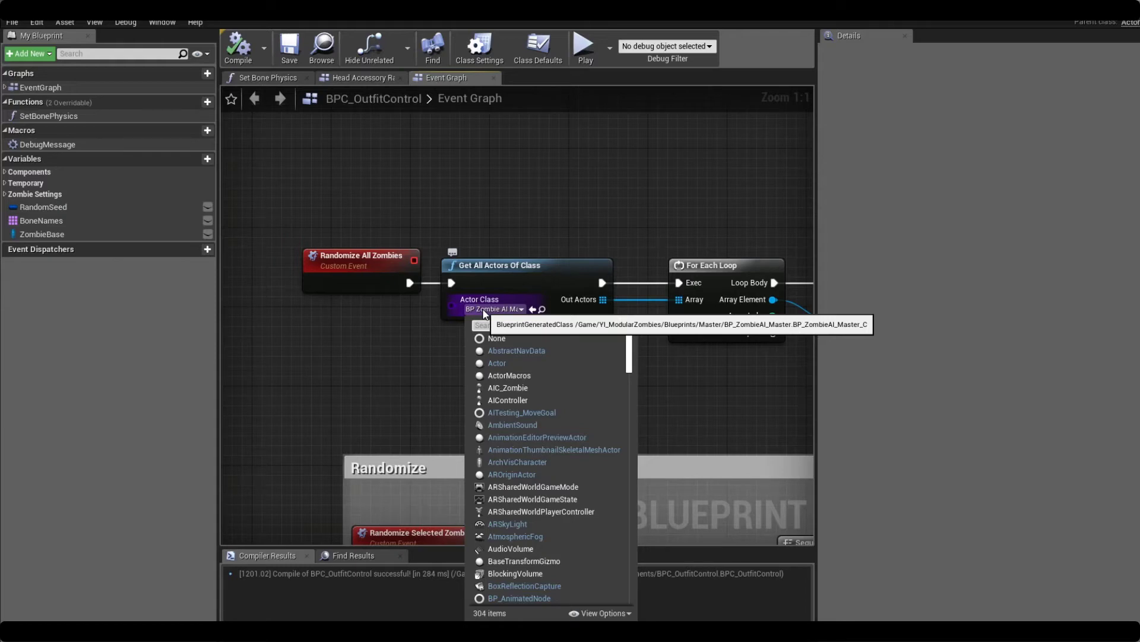
pyautogui.write('zomb')
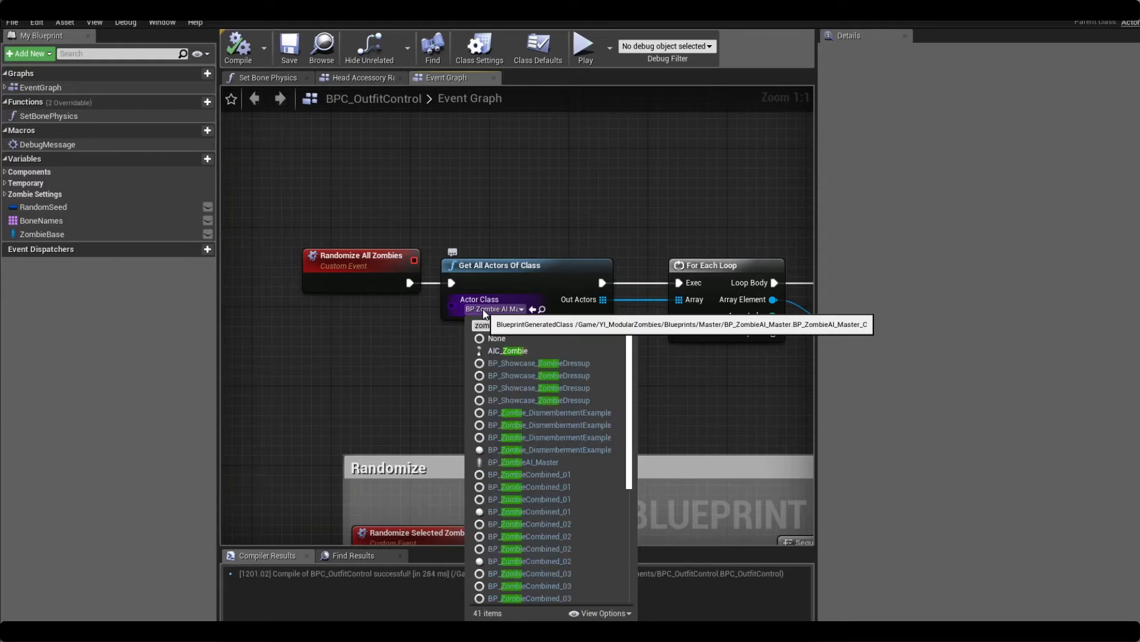
pyautogui.write('eb')
pyautogui.hotkey('ctrl', 'a')
pyautogui.write('zombie cu')
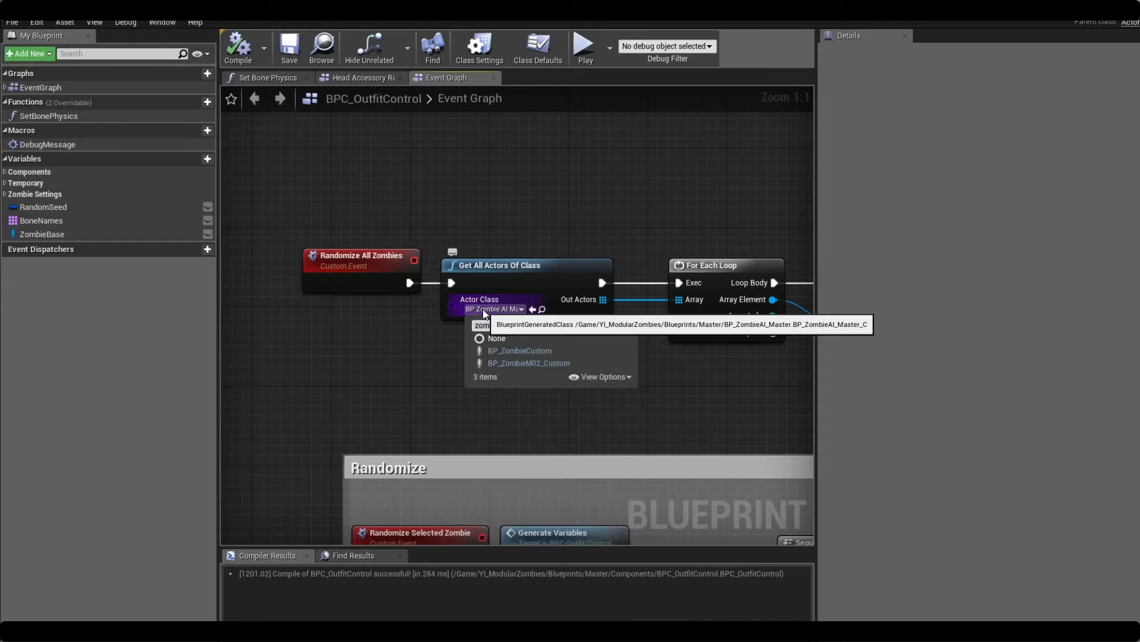
pyautogui.click(534, 351)
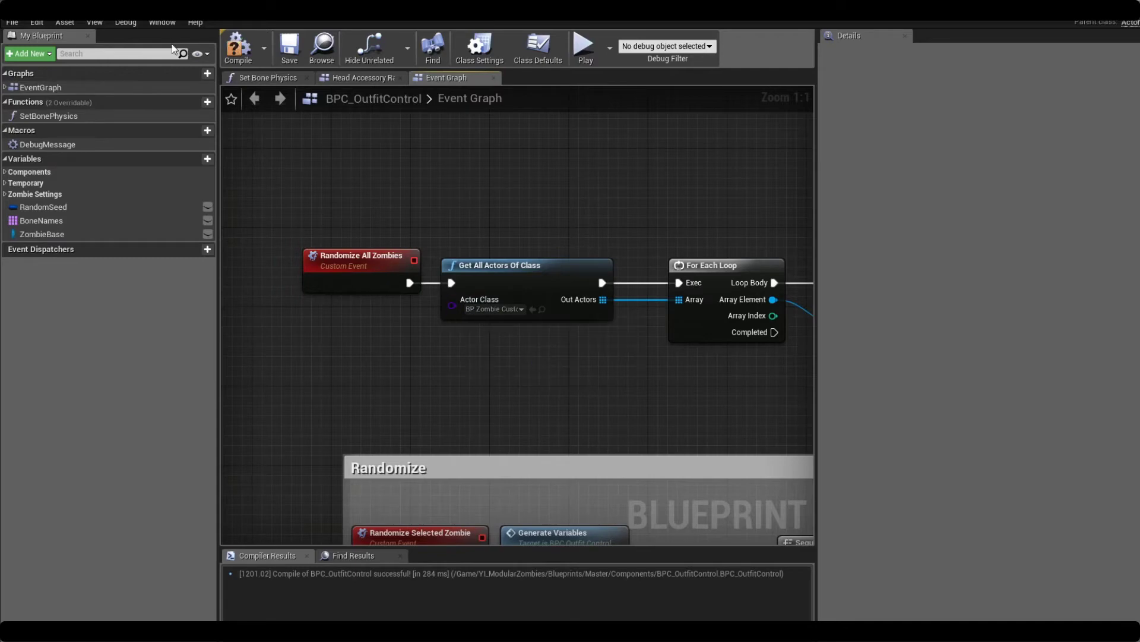
pyautogui.click(234, 50)
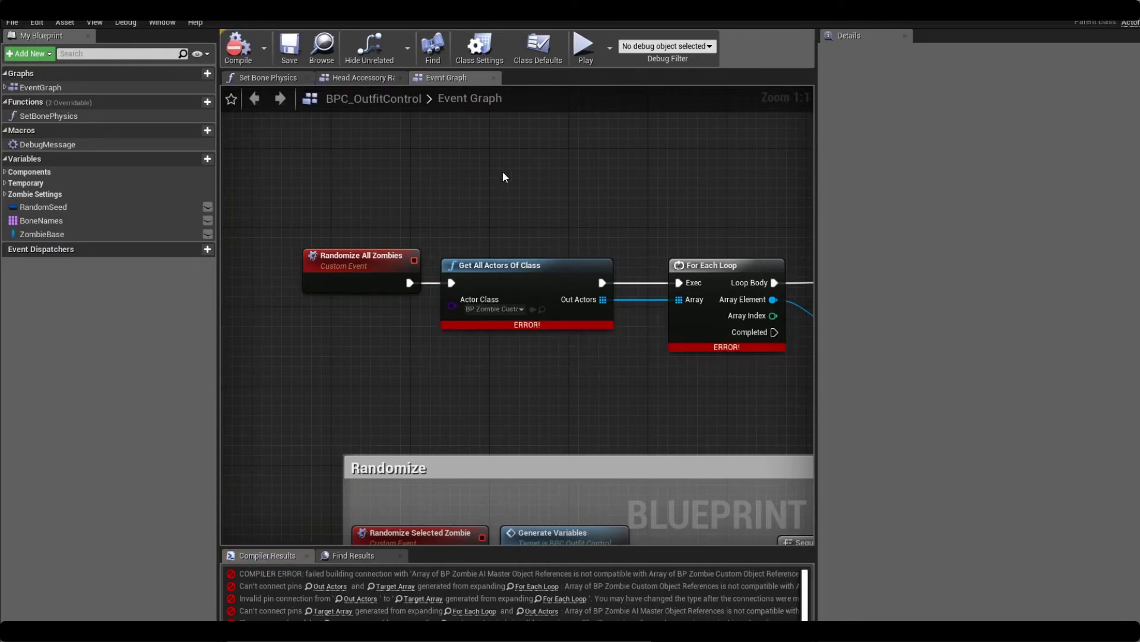
# Step: Add a new For Each Loop from the Out Actors output of Get All Actors Of Class
pyautogui.moveTo(502, 172); pyautogui.dragTo(329, 158, button='right')
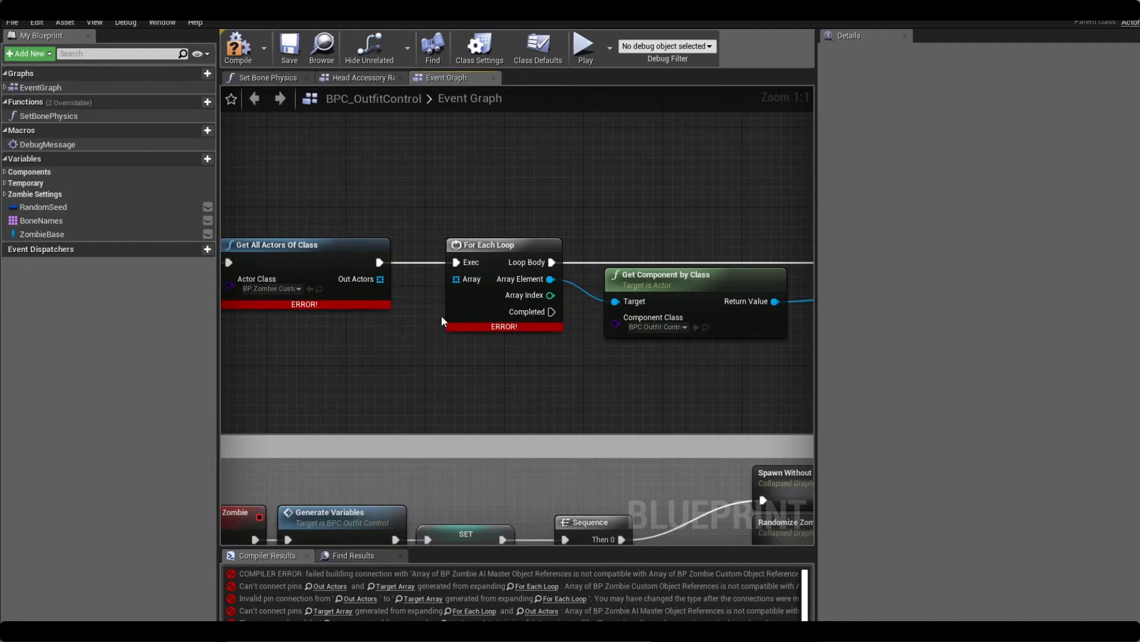
pyautogui.moveTo(380, 279); pyautogui.dragTo(402, 234)
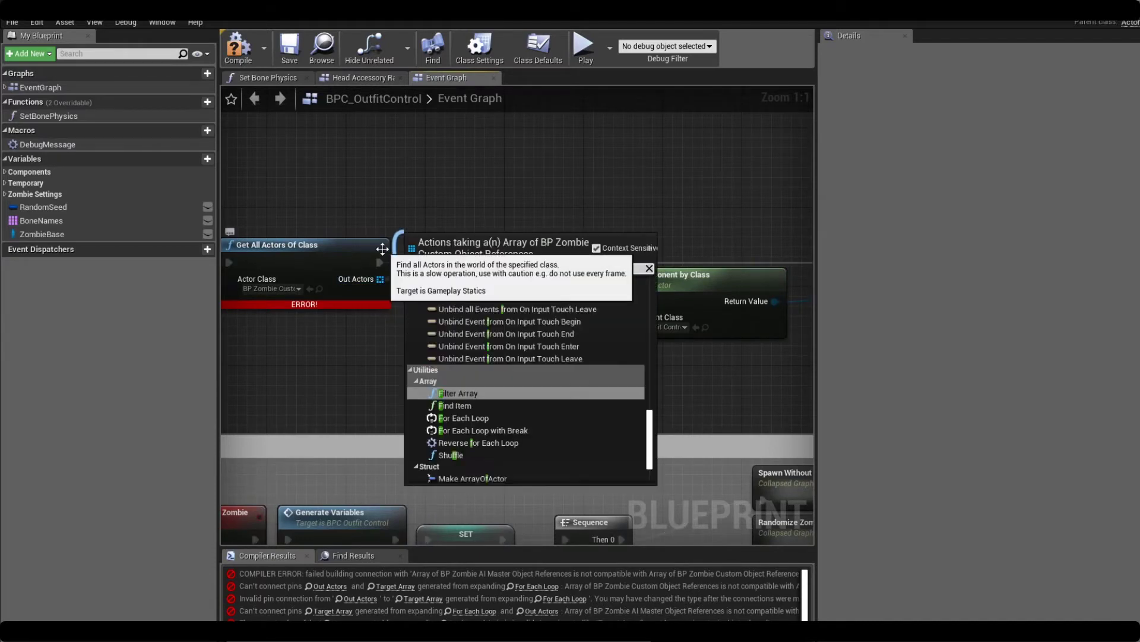
pyautogui.press('Return')
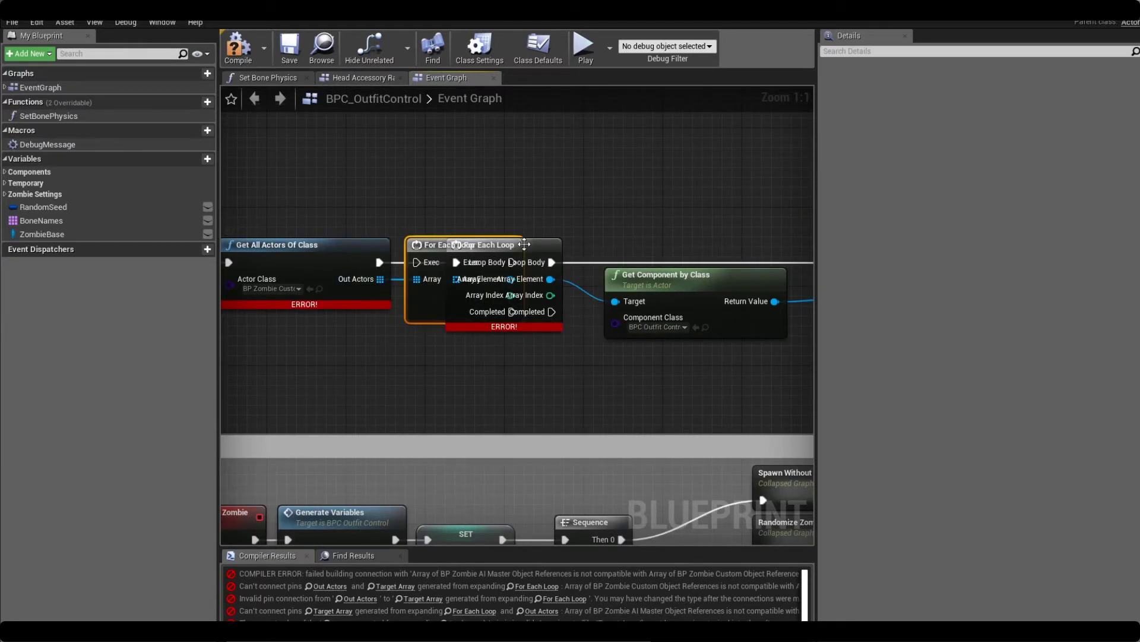
# Step: Transfer the old For Each Loop's execution and Array Element links to the new loop, then delete the old one and compile
pyautogui.moveTo(524, 244); pyautogui.dragTo(499, 262)
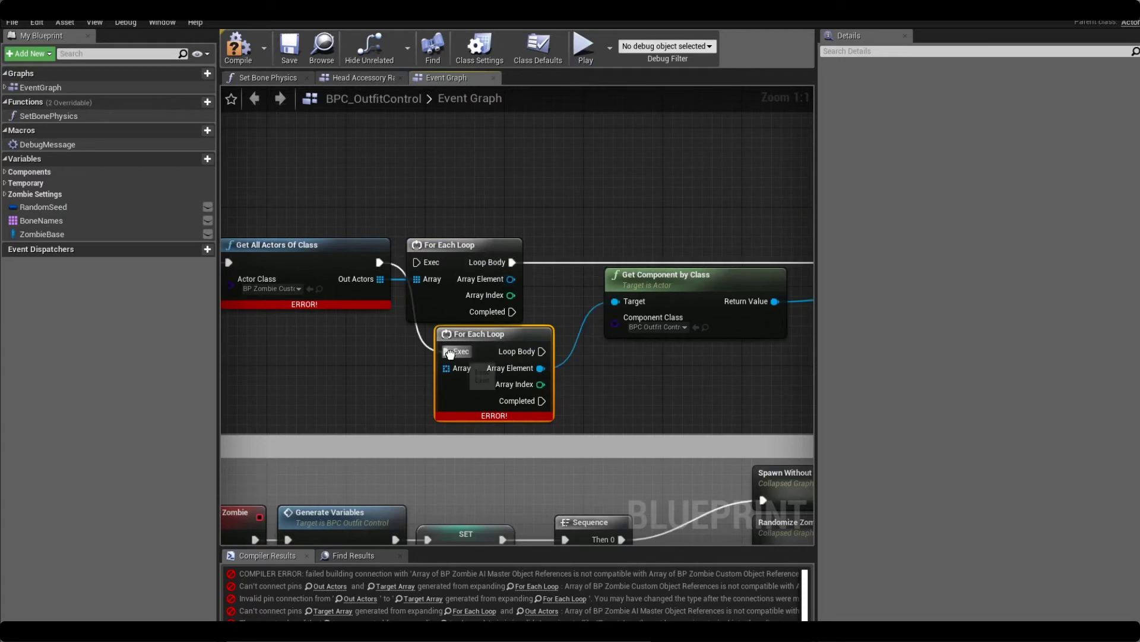
pyautogui.keyDown('ctrl'); pyautogui.moveTo(450, 351); pyautogui.dragTo(418, 262); pyautogui.keyUp('ctrl')
pyautogui.keyDown('ctrl'); pyautogui.moveTo(540, 367); pyautogui.dragTo(511, 278); pyautogui.keyUp('ctrl')
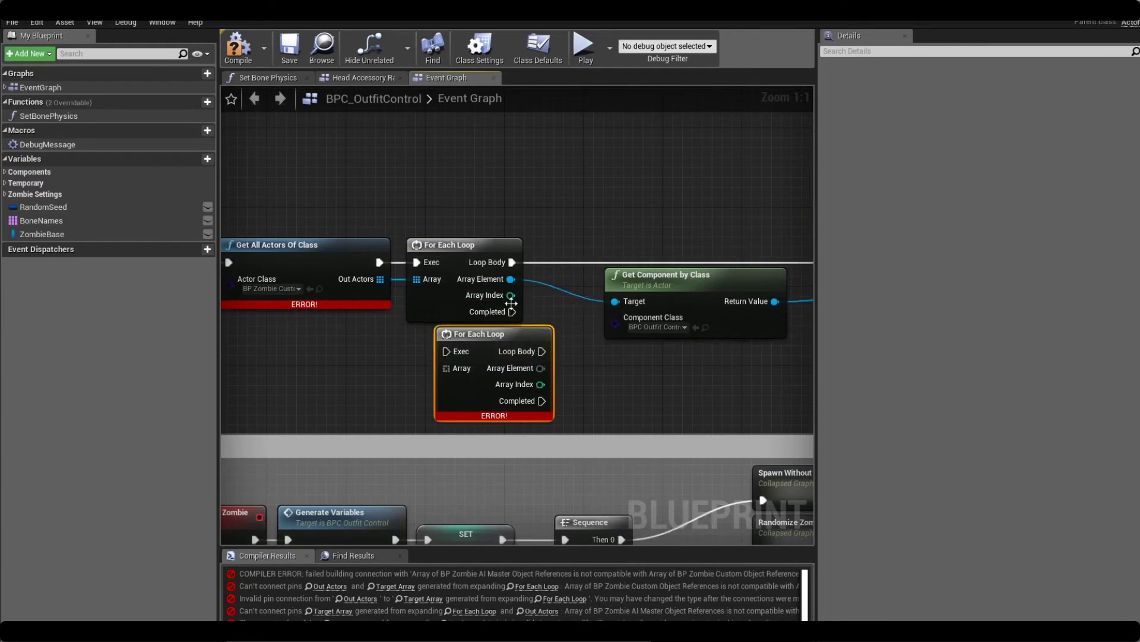
pyautogui.press('Delete')
pyautogui.click(237, 48)
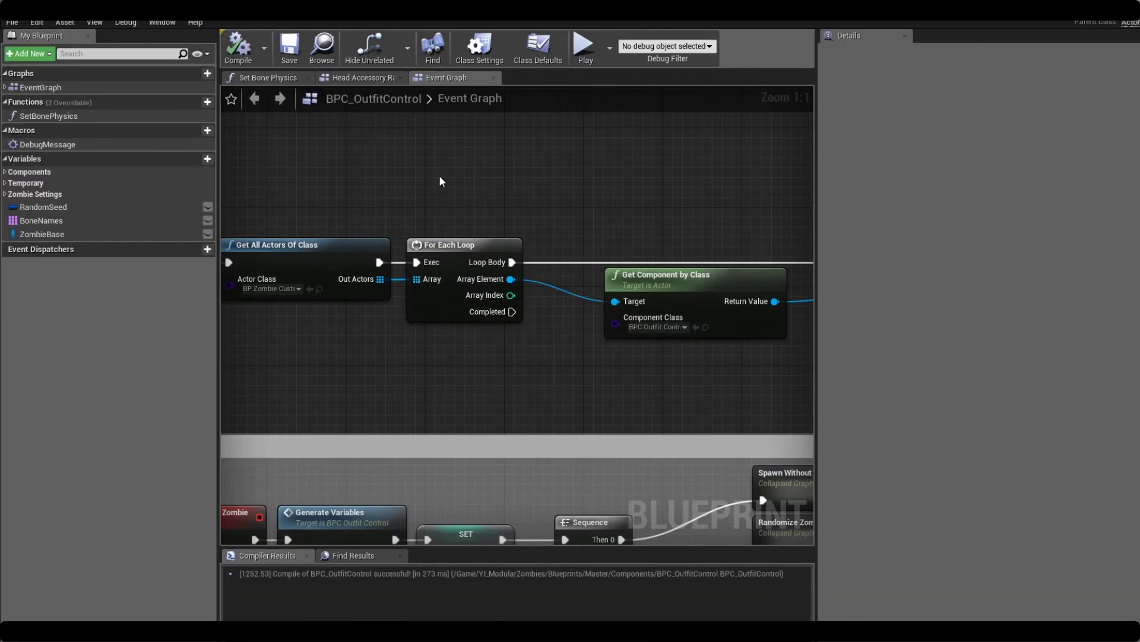
# Step: Compare the mesh placement and pose in the viewports of BP_ZombieM02 and BP_ZombieM02_Custom
pyautogui.scroll(-1, 441, 178)
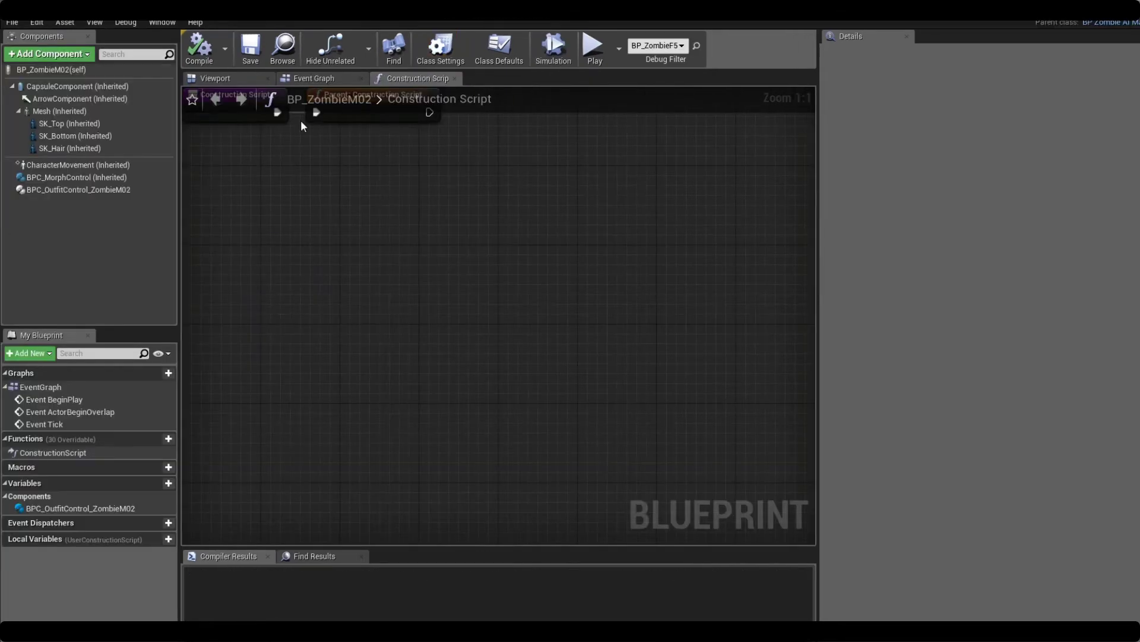
pyautogui.click(330, 77)
pyautogui.click(223, 78)
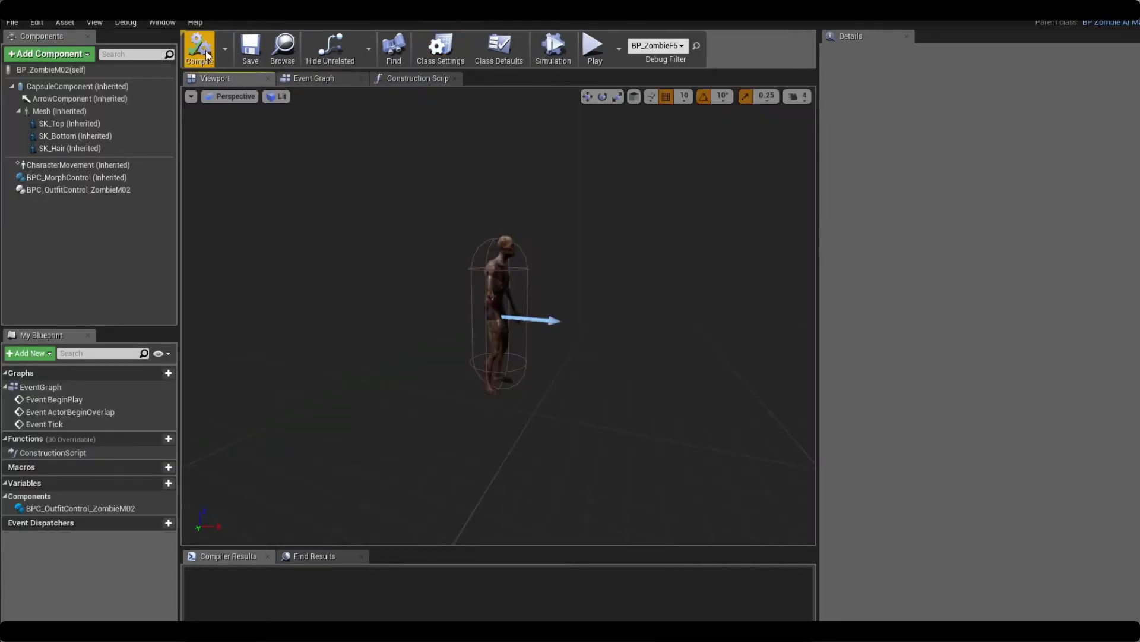
pyautogui.moveTo(457, 273); pyautogui.dragTo(392, 275)
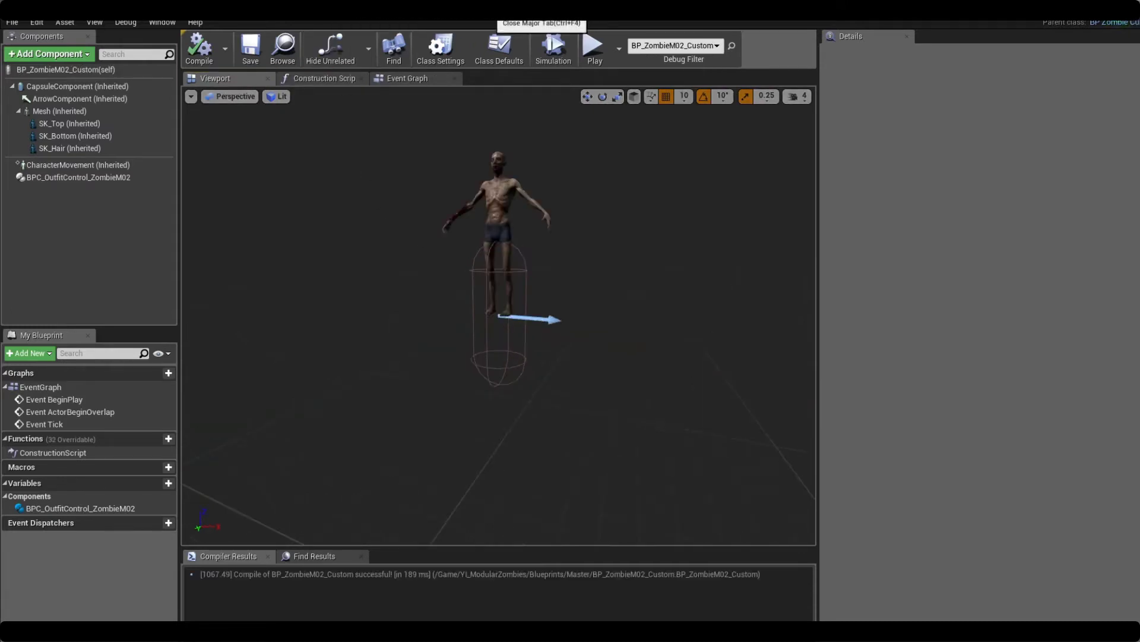
pyautogui.moveTo(582, 178); pyautogui.dragTo(579, 162, button='right')
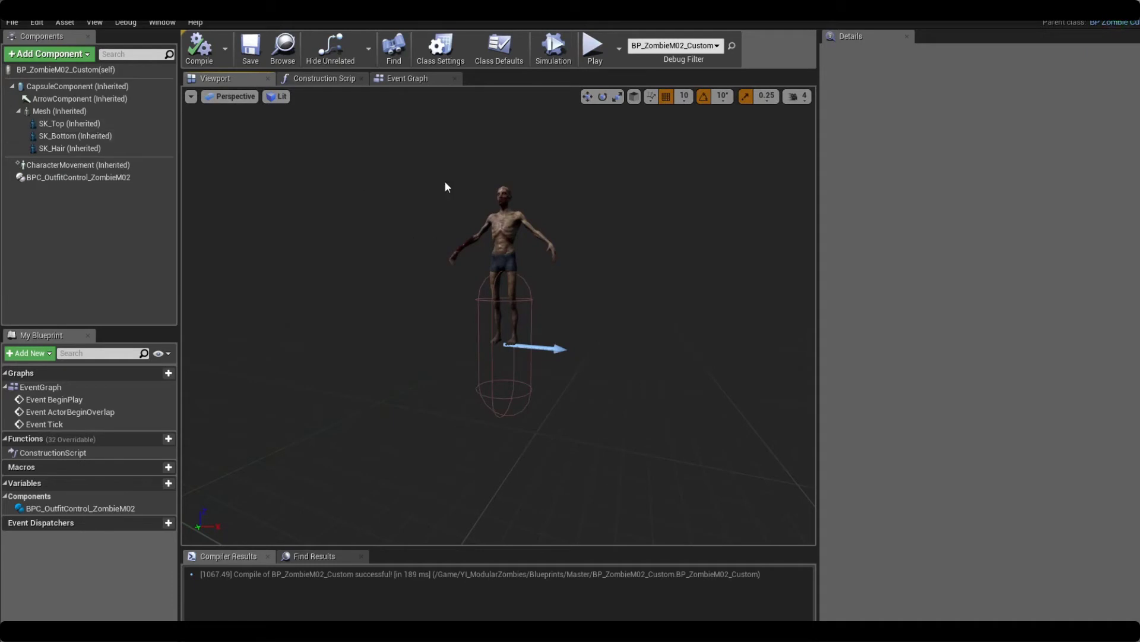
# Step: In BP_ZombieCustom, set the inherited Mesh's Z location to -90 and its Z rotation to -90°
pyautogui.click(523, 249)
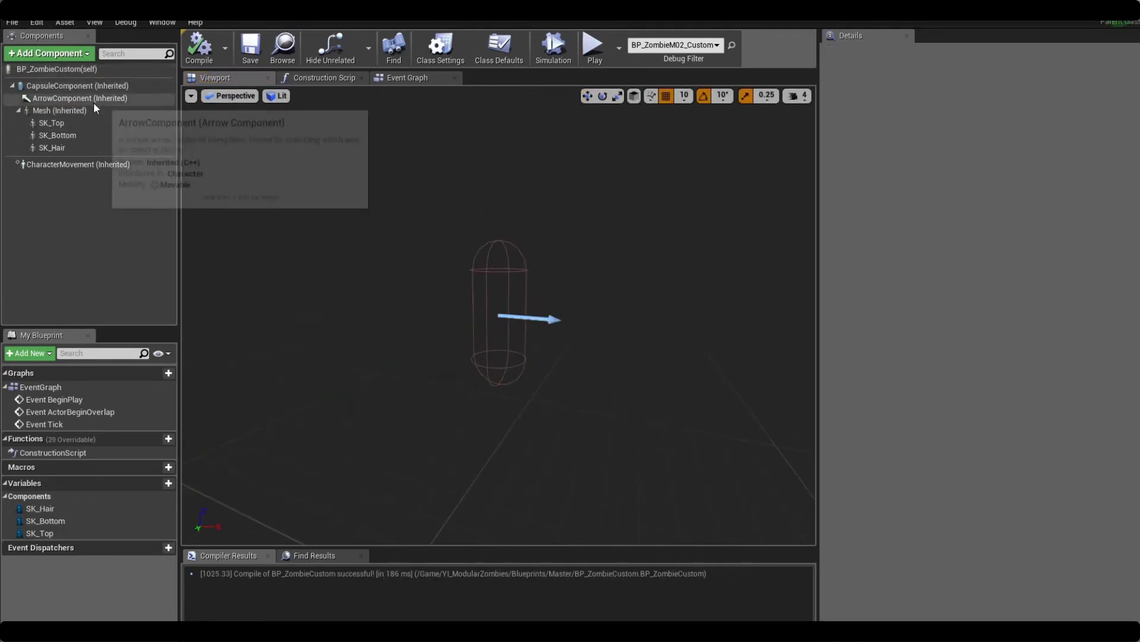
pyautogui.click(93, 111)
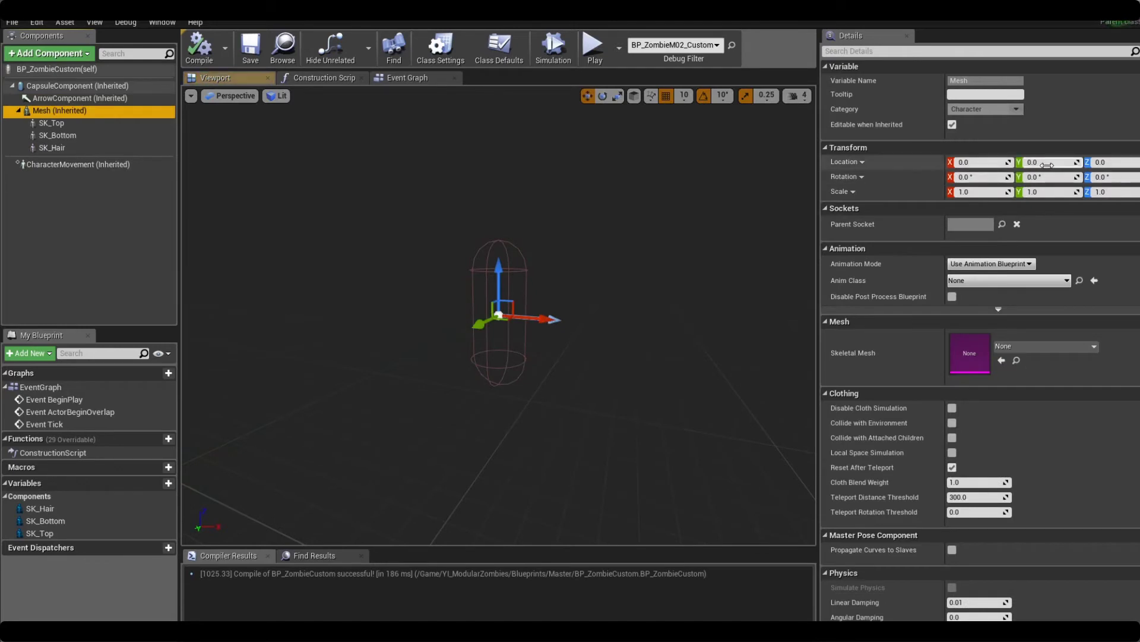
pyautogui.click(1101, 162)
pyautogui.write('-90')
pyautogui.press('Return')
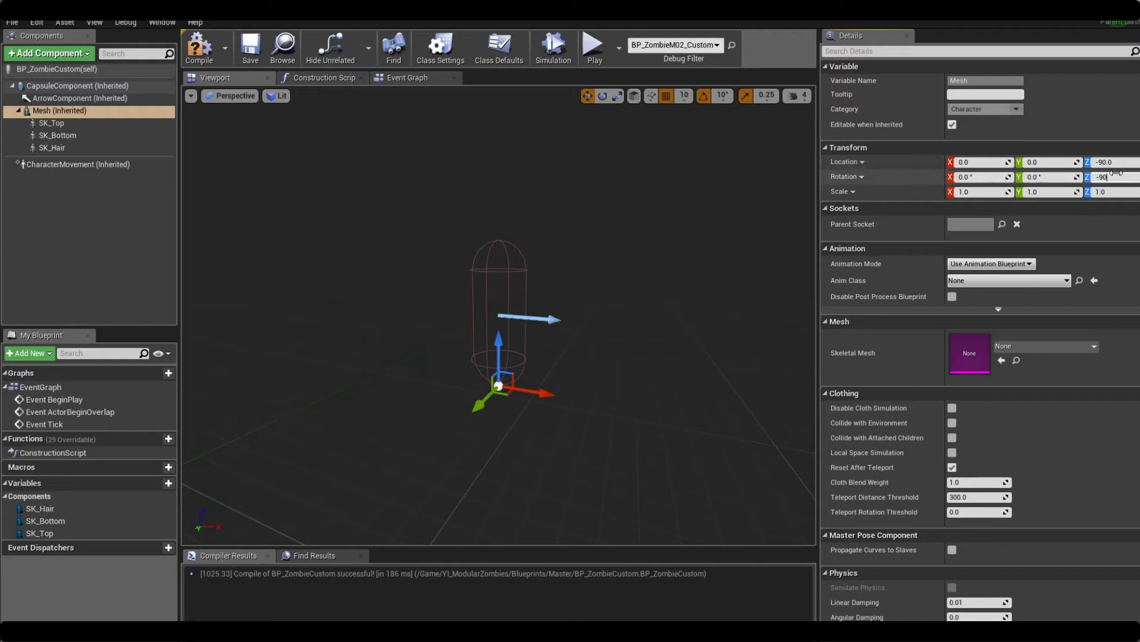
pyautogui.click(1115, 173)
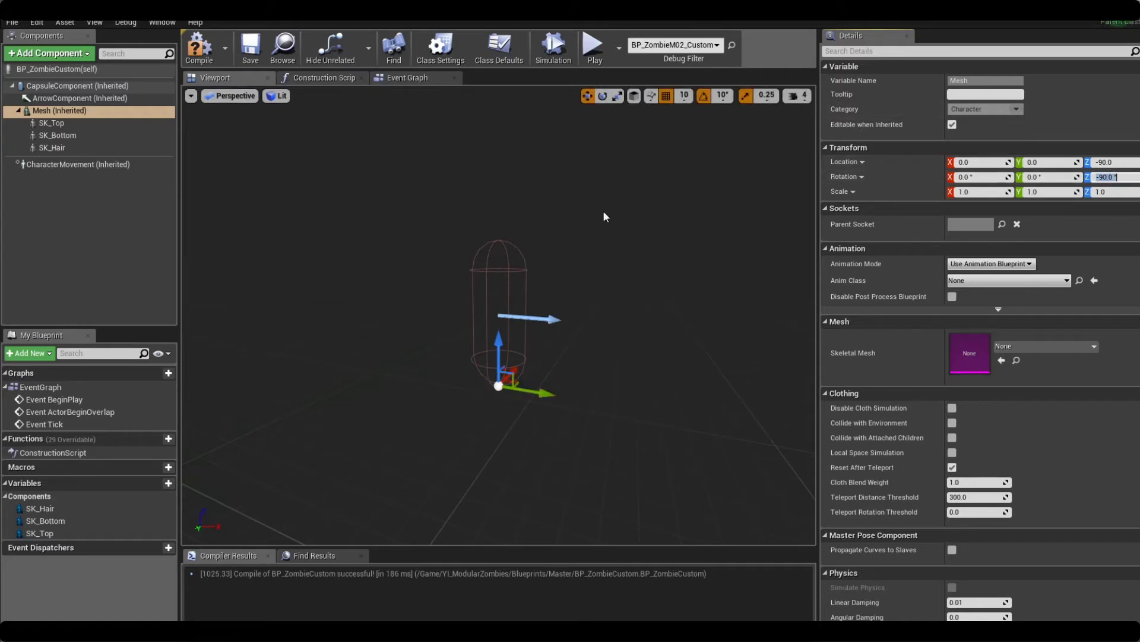
# Step: Have the Mesh use an animation blueprint with ThirdPerson_AnimBP_C as its Anim Class, and compile BP_ZombieCustom
pyautogui.click(975, 266)
pyautogui.click(987, 280)
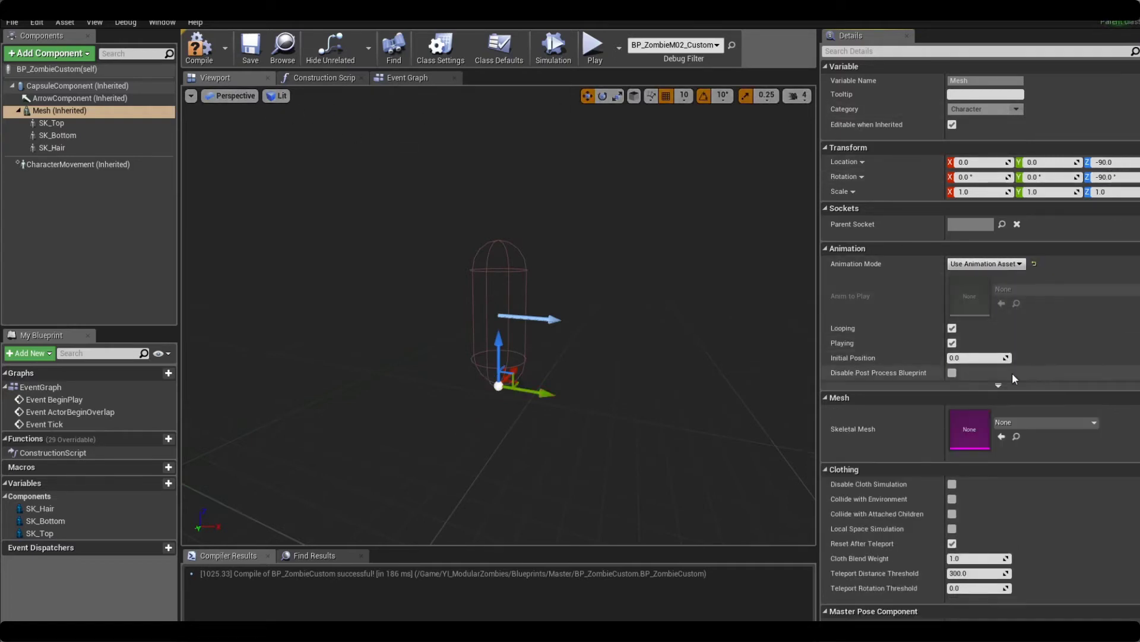
pyautogui.click(986, 264)
pyautogui.click(994, 276)
pyautogui.click(1031, 280)
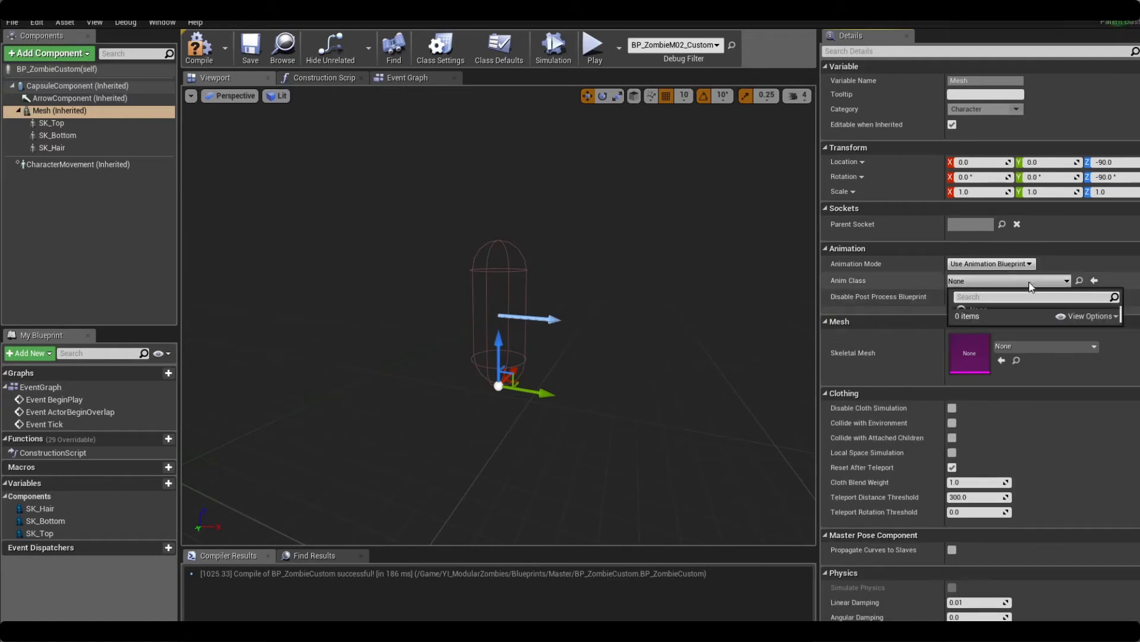
pyautogui.click(1019, 500)
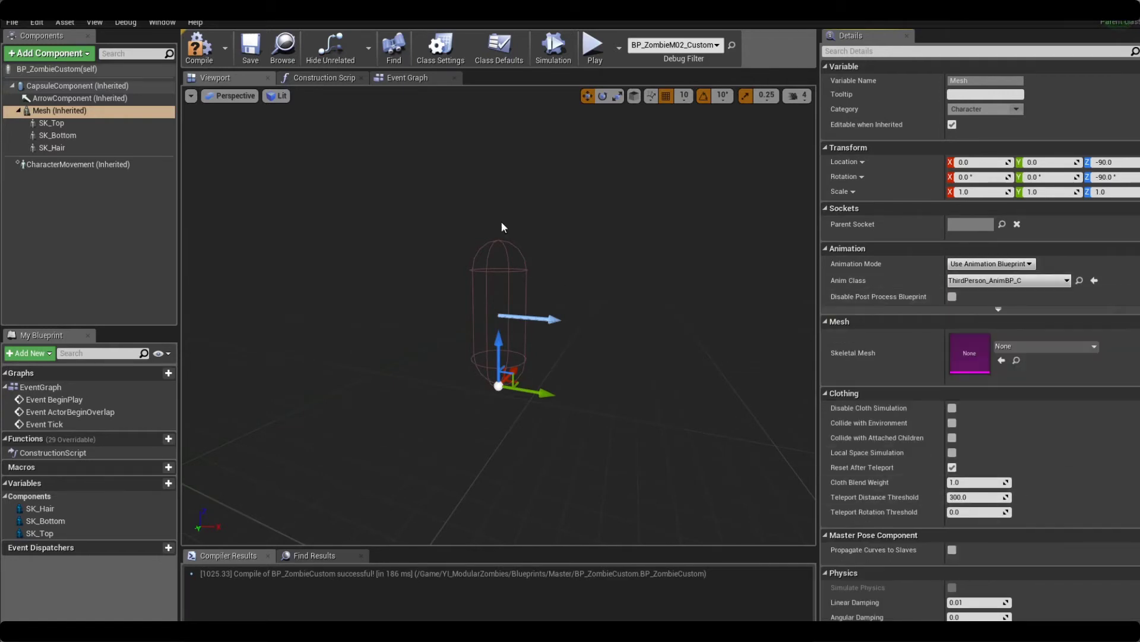
pyautogui.click(211, 59)
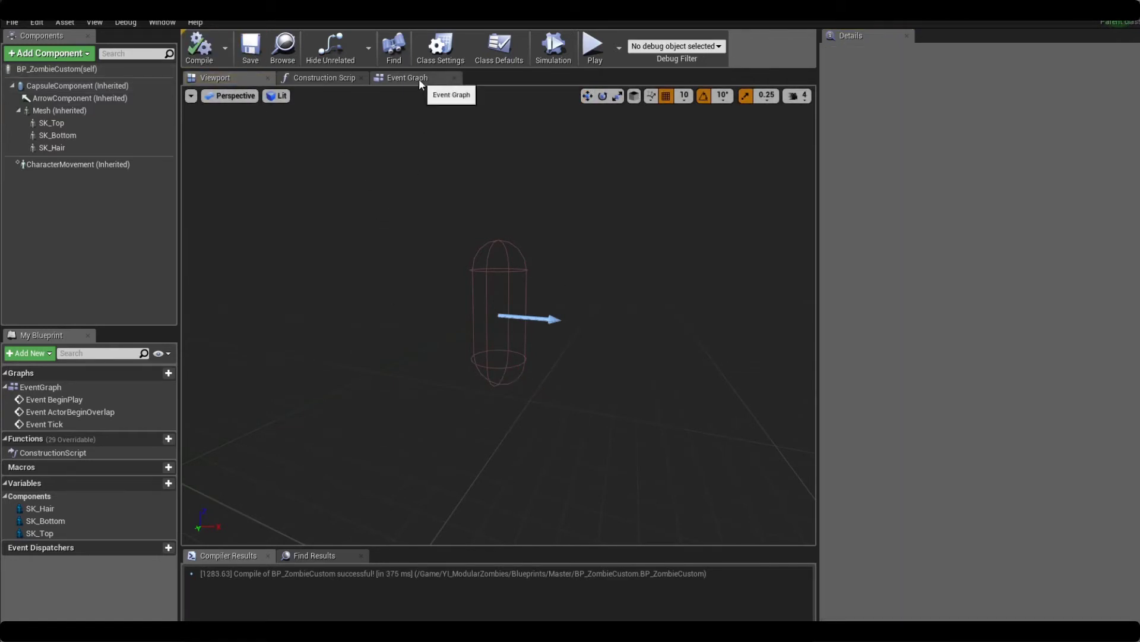
# Step: Move the blueprint editor window off the level view and select the BPC_OutfitControl_ZombieM02 component of the placed BP_ZombieM02_Custom actor
pyautogui.click(332, 12)
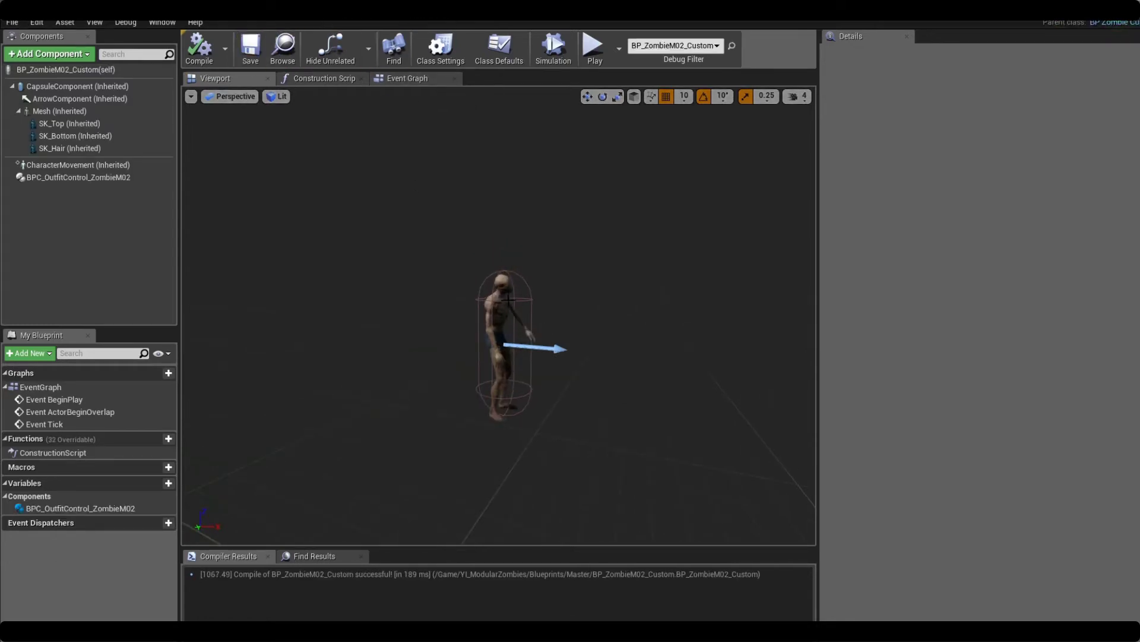
pyautogui.moveTo(508, 300)
pyautogui.mouseDown()
pyautogui.moveTo(416, 300)
pyautogui.moveTo(499, 300)
pyautogui.mouseUp()
pyautogui.moveTo(330, 7); pyautogui.dragTo(655, 470)
pyautogui.moveTo(446, 319)
pyautogui.mouseDown(button='right')
pyautogui.moveTo(504, 319)
pyautogui.moveTo(386, 320)
pyautogui.moveTo(446, 320)
pyautogui.mouseUp(button='right')
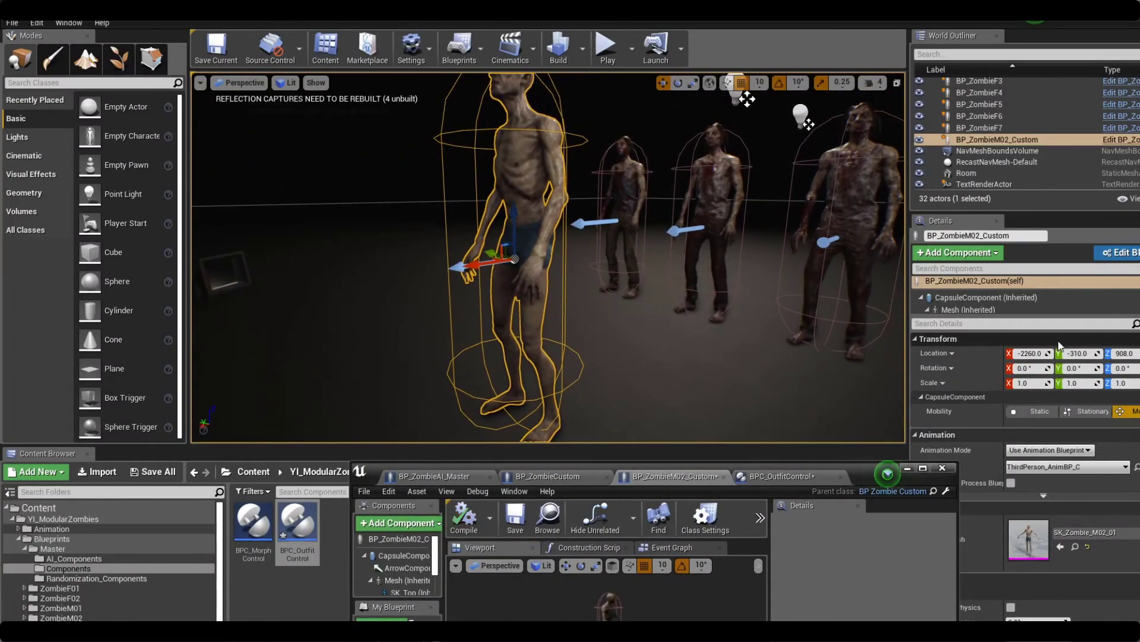
pyautogui.scroll(-3, 1008, 302)
pyautogui.click(1049, 300)
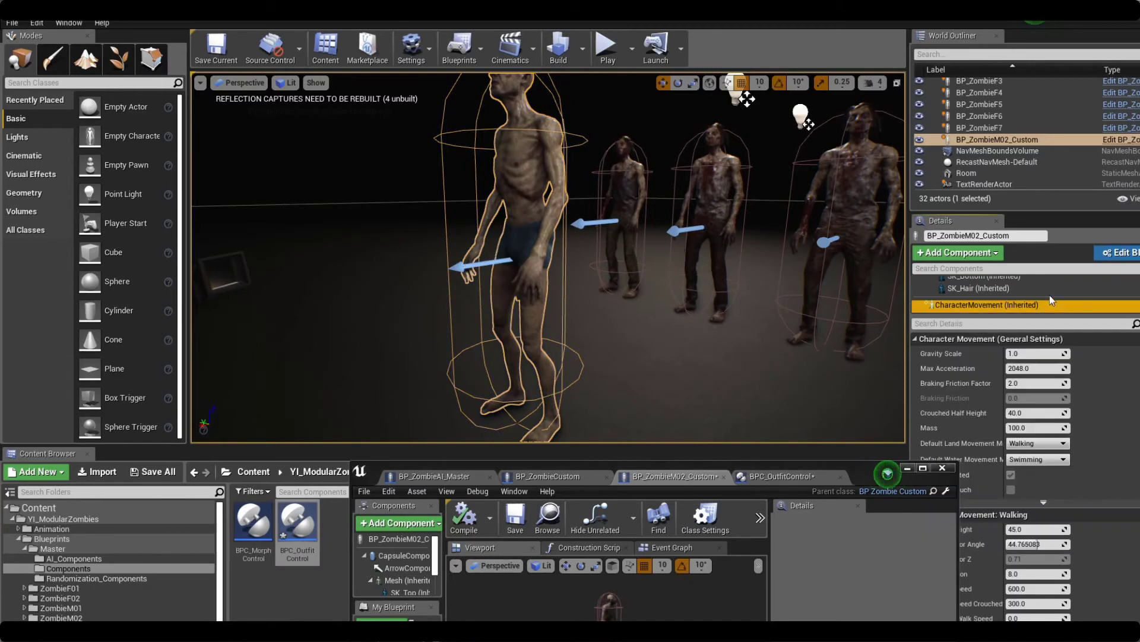
pyautogui.press('Down')
pyautogui.moveTo(863, 477); pyautogui.dragTo(799, 480)
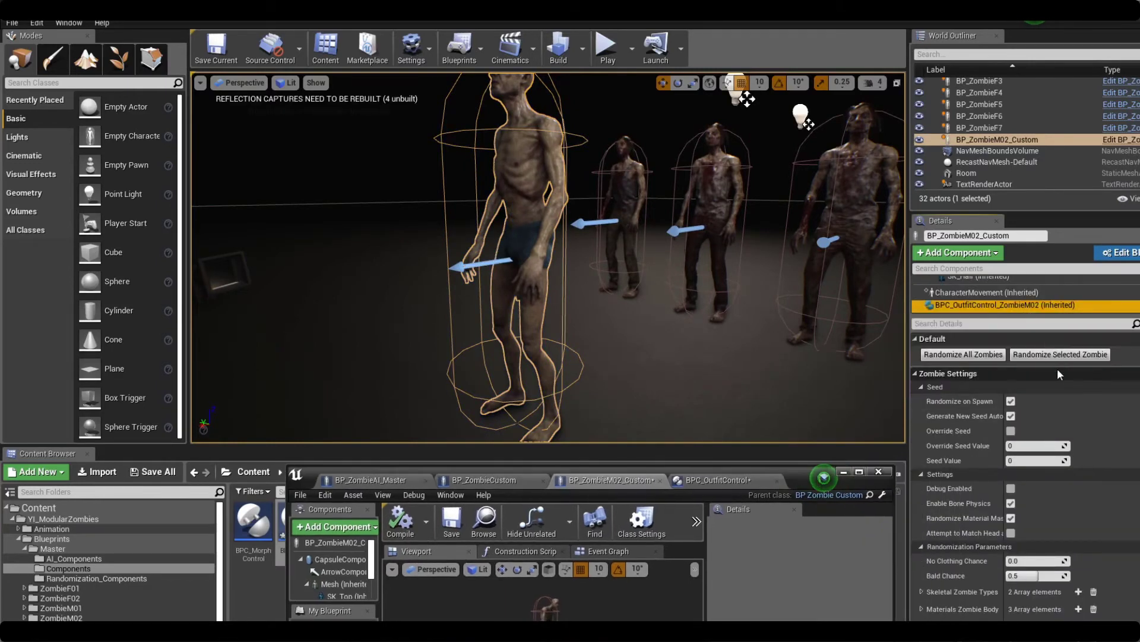
# Step: Randomize the selected BP_ZombieM02_Custom actor's outfit repeatedly and view the zombie in the level
pyautogui.click(1058, 355)
pyautogui.click(1058, 355)
pyautogui.click(1058, 355)
pyautogui.click(1057, 355)
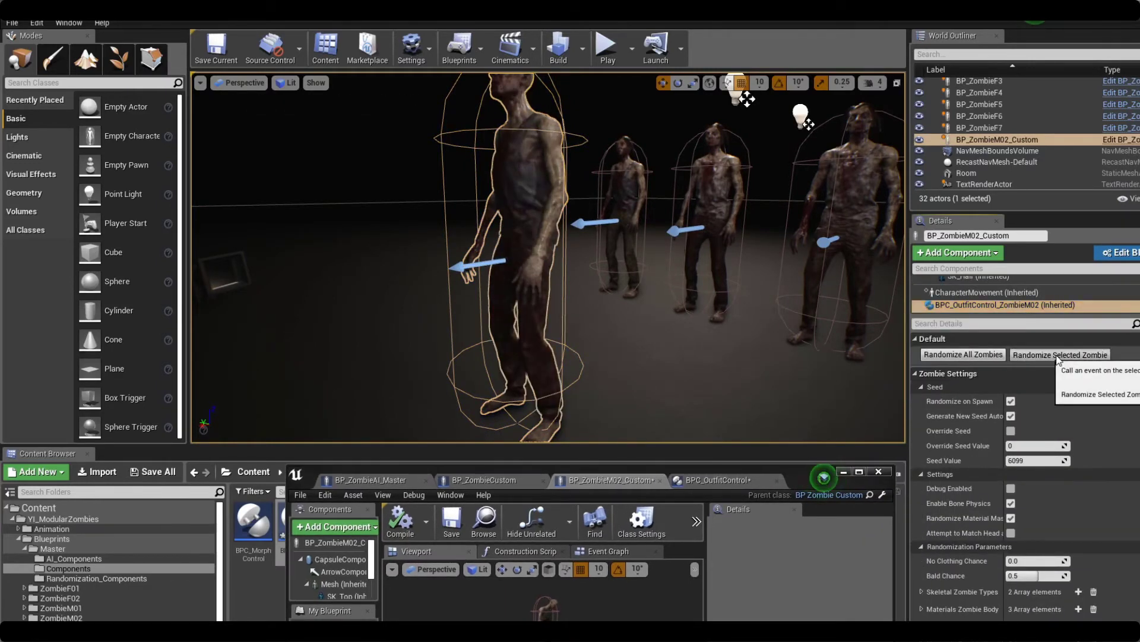
pyautogui.click(1058, 356)
pyautogui.click(1058, 355)
pyautogui.click(1058, 355)
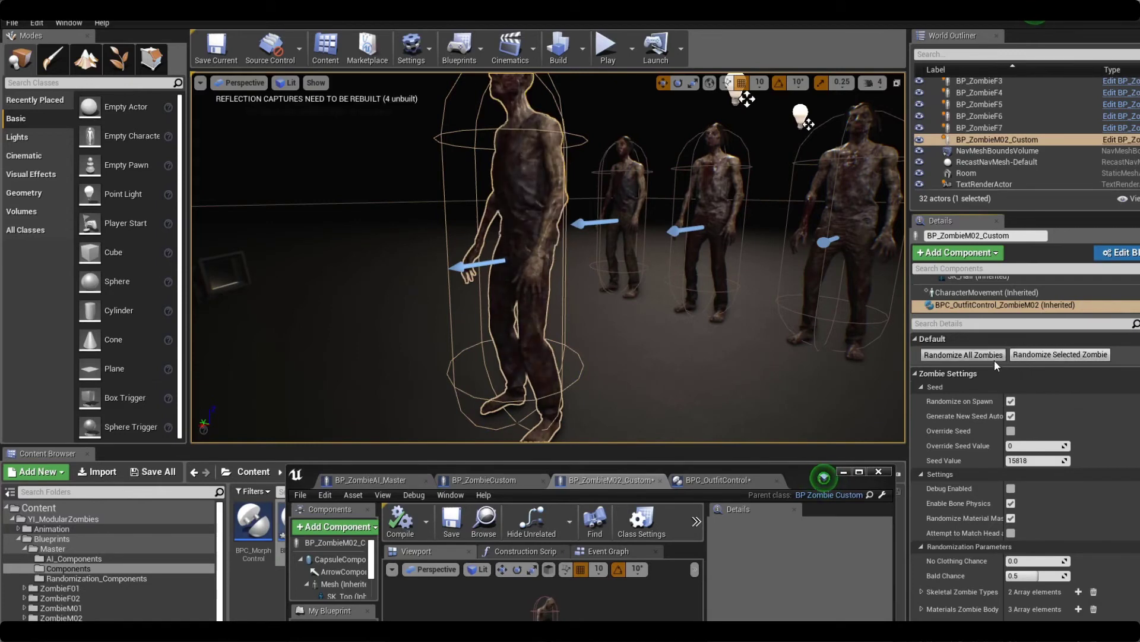
pyautogui.click(1058, 355)
pyautogui.click(1058, 355)
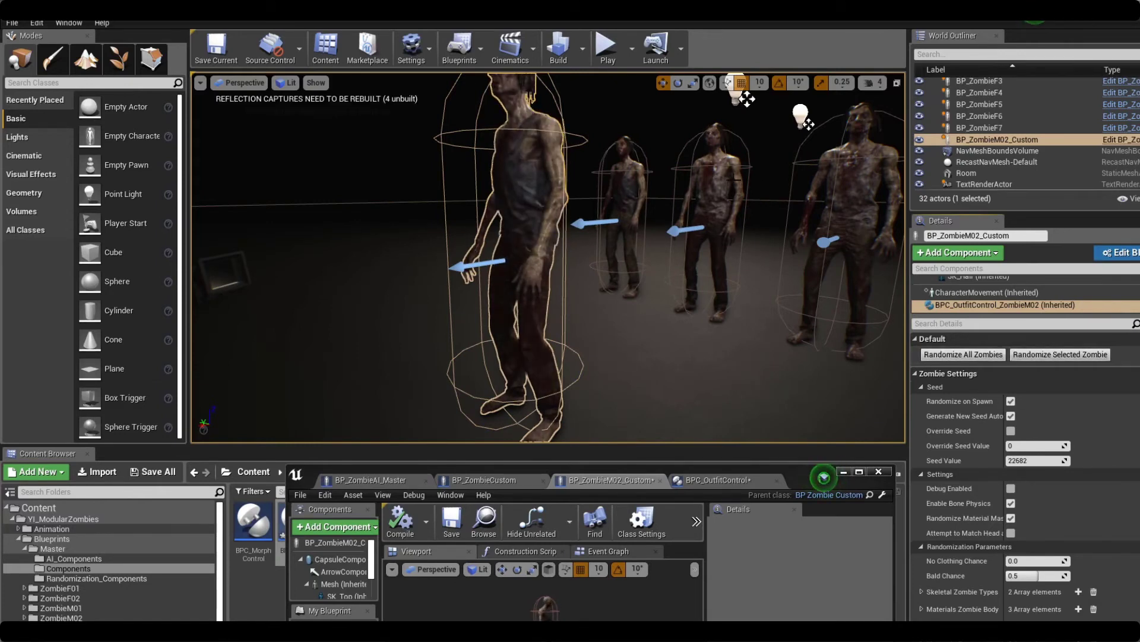
pyautogui.moveTo(453, 226); pyautogui.dragTo(558, 226, button='right')
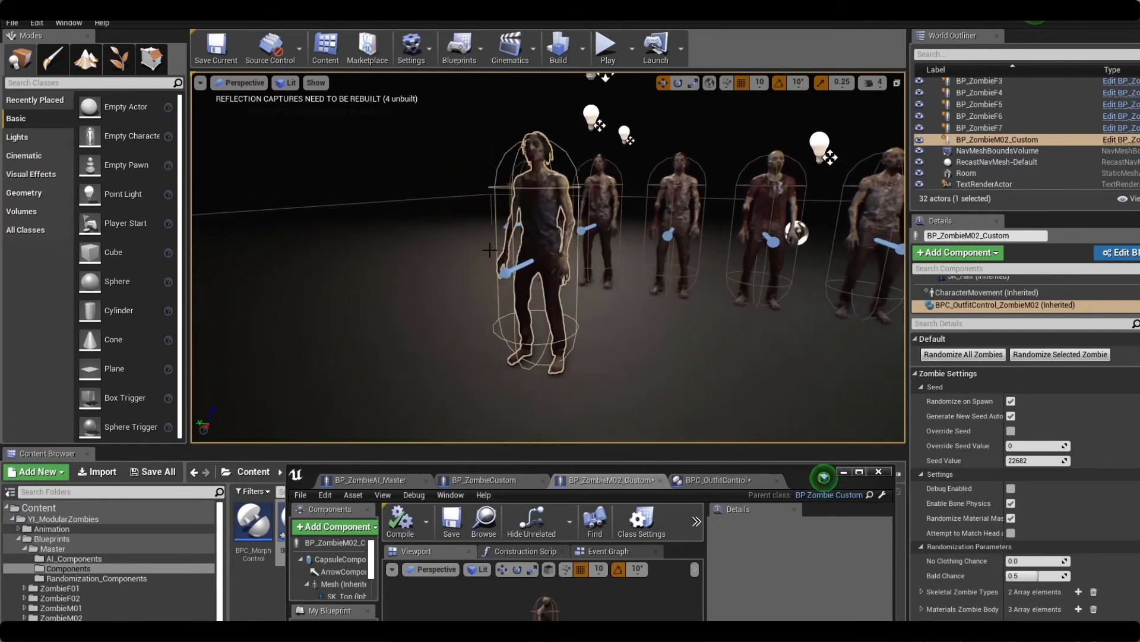
pyautogui.press('g')
pyautogui.press('g')
pyautogui.click(559, 208)
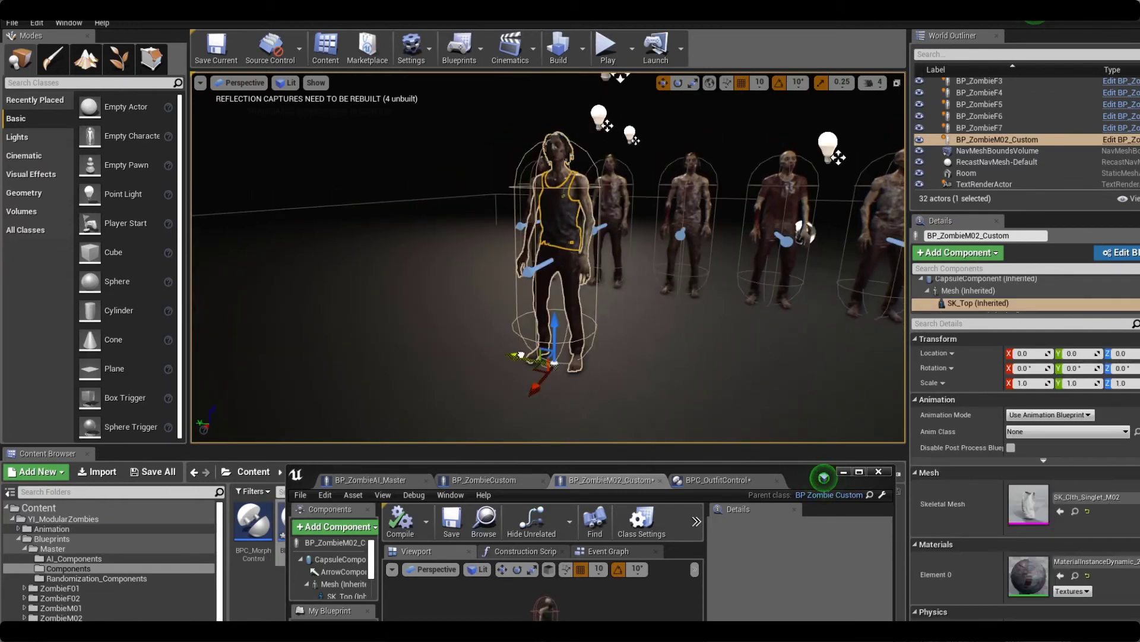
pyautogui.moveTo(521, 354); pyautogui.dragTo(627, 375)
pyautogui.hotkey('ctrl', 'z')
pyautogui.hotkey('ctrl', 'z')
# Step: Duplicate the placed BP_ZombieM02_Custom actor twice along the Y axis to form a row of three zombies
pyautogui.click(974, 141)
pyautogui.click(973, 129)
pyautogui.click(972, 140)
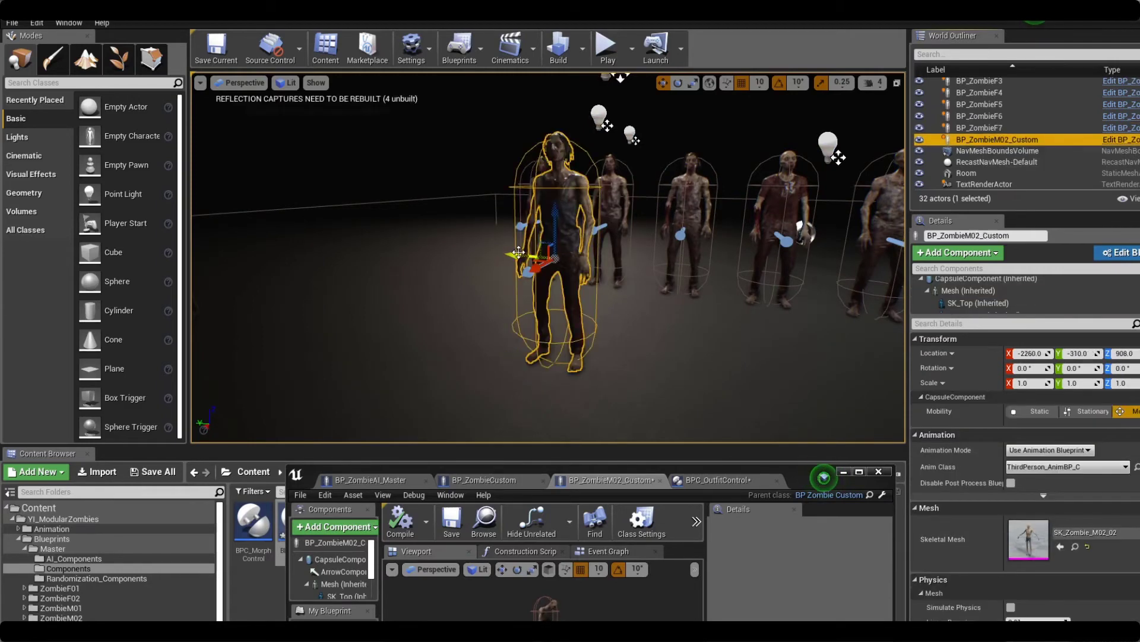
pyautogui.keyDown('alt'); pyautogui.moveTo(518, 251); pyautogui.dragTo(790, 284); pyautogui.keyUp('alt')
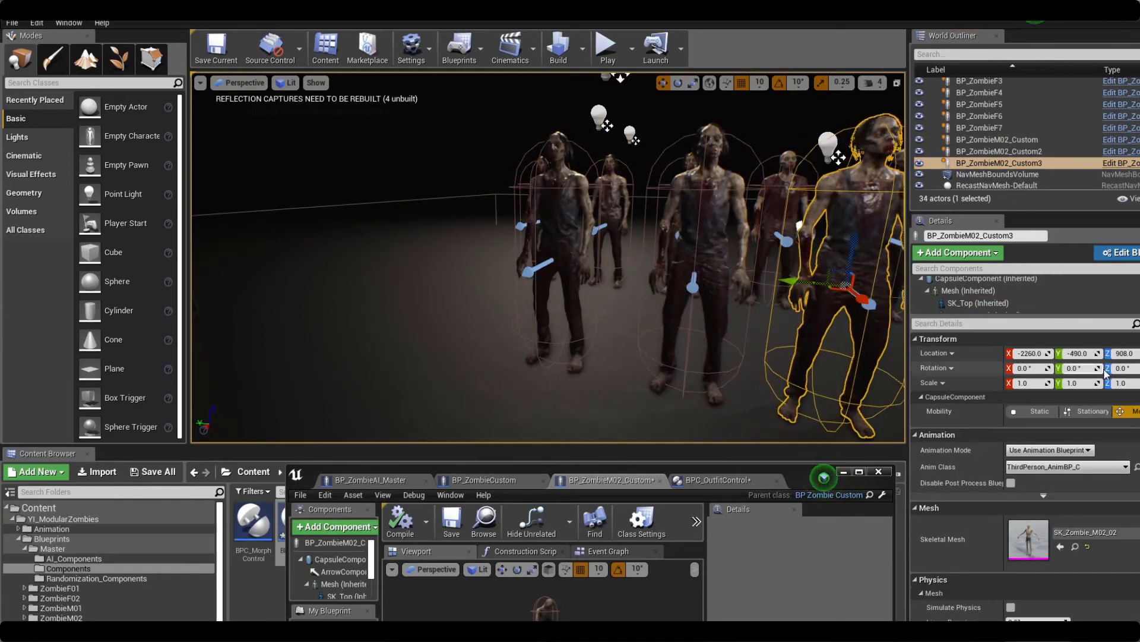
# Step: Randomize all zombies from the BPC_OutfitControl_ZombieM02 component of BP_ZombieM02_Custom3 and view the row in the level
pyautogui.scroll(-3, 1018, 294)
pyautogui.click(1022, 304)
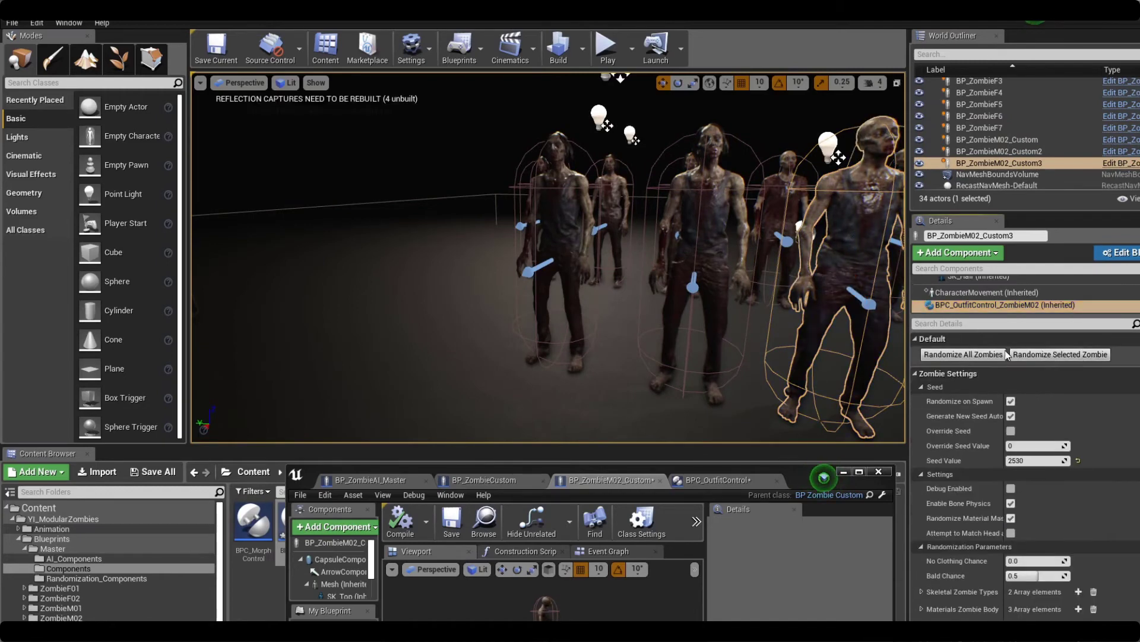
pyautogui.keyDown('alt'); pyautogui.moveTo(627, 283); pyautogui.dragTo(450, 284); pyautogui.keyUp('alt')
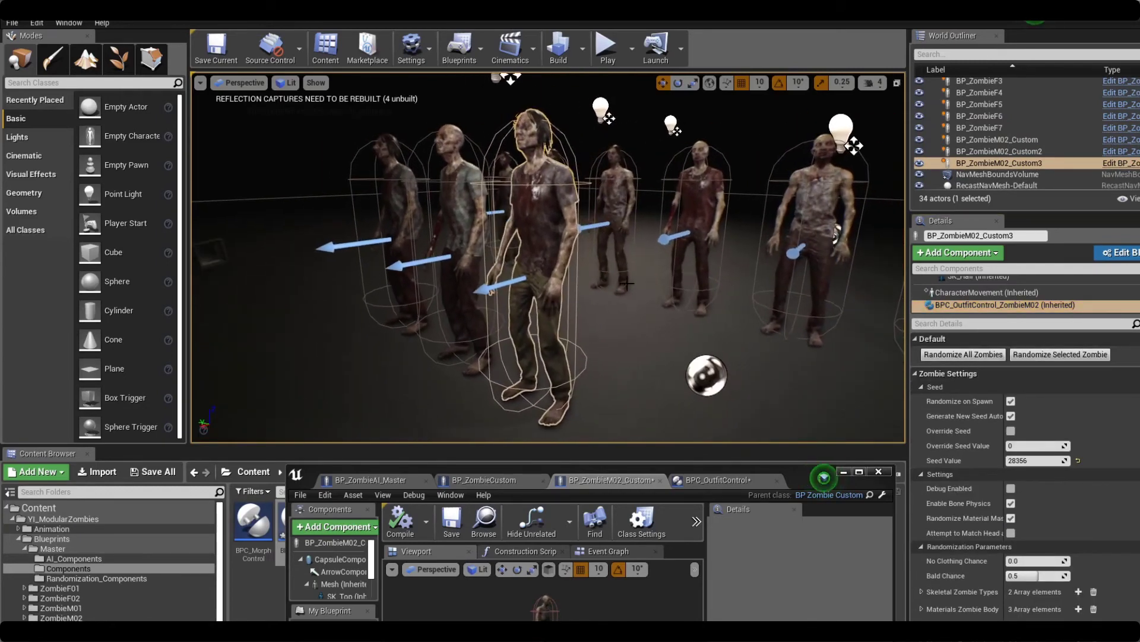
# Step: Close the blueprint editor and create a child blueprint of BP_ZombieCustom in the Master folder, named BP_ZombieCustomM02
pyautogui.click(882, 473)
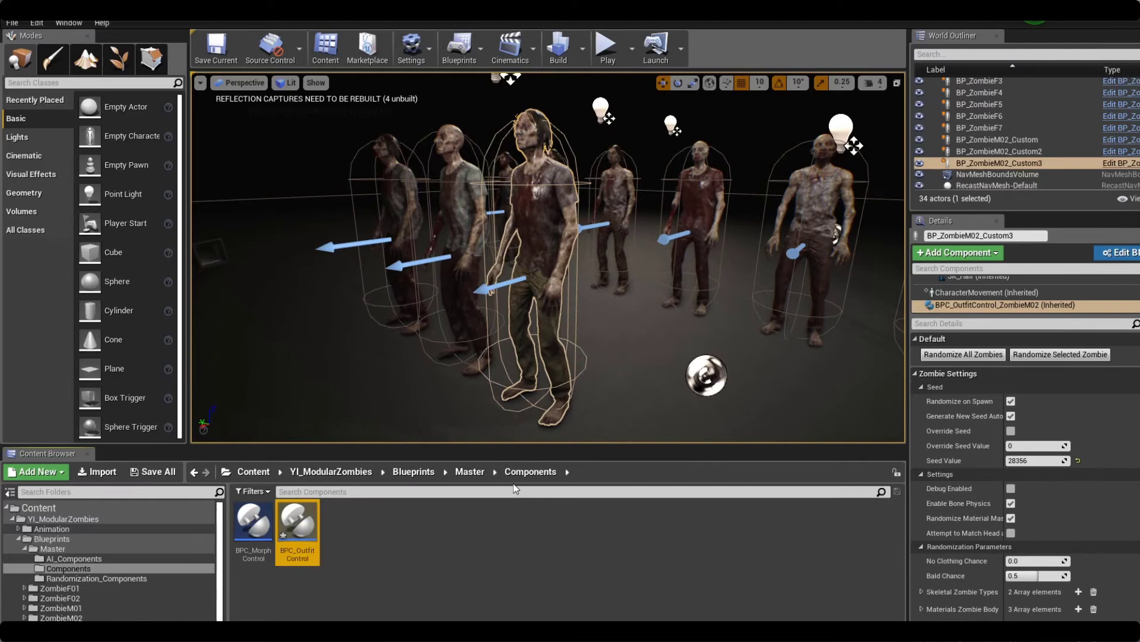
pyautogui.click(106, 547)
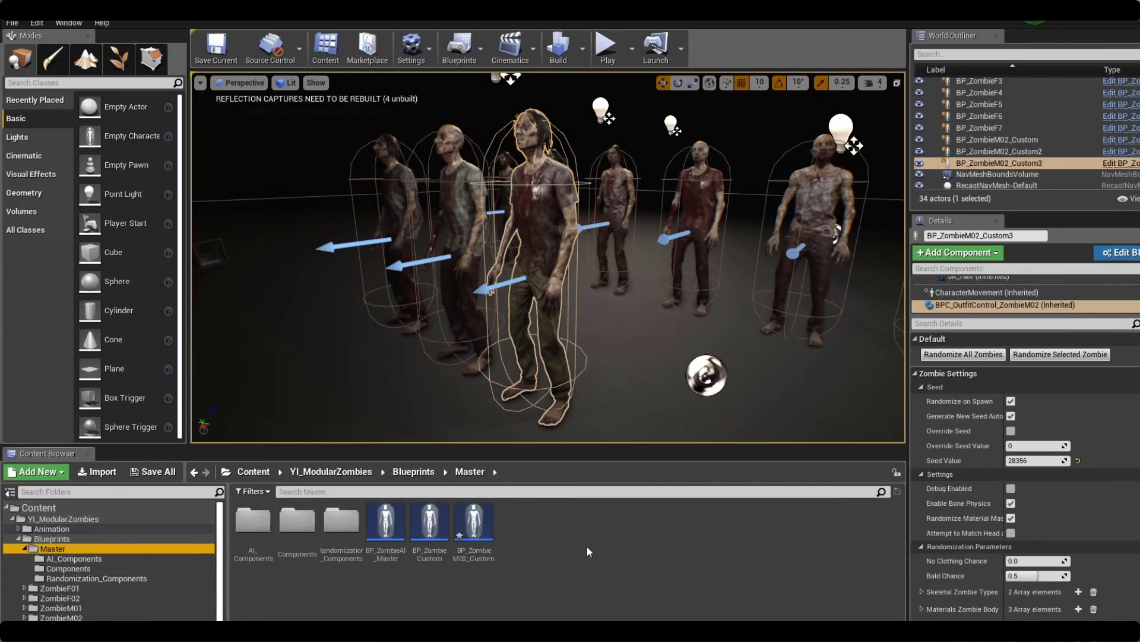
pyautogui.click(524, 562)
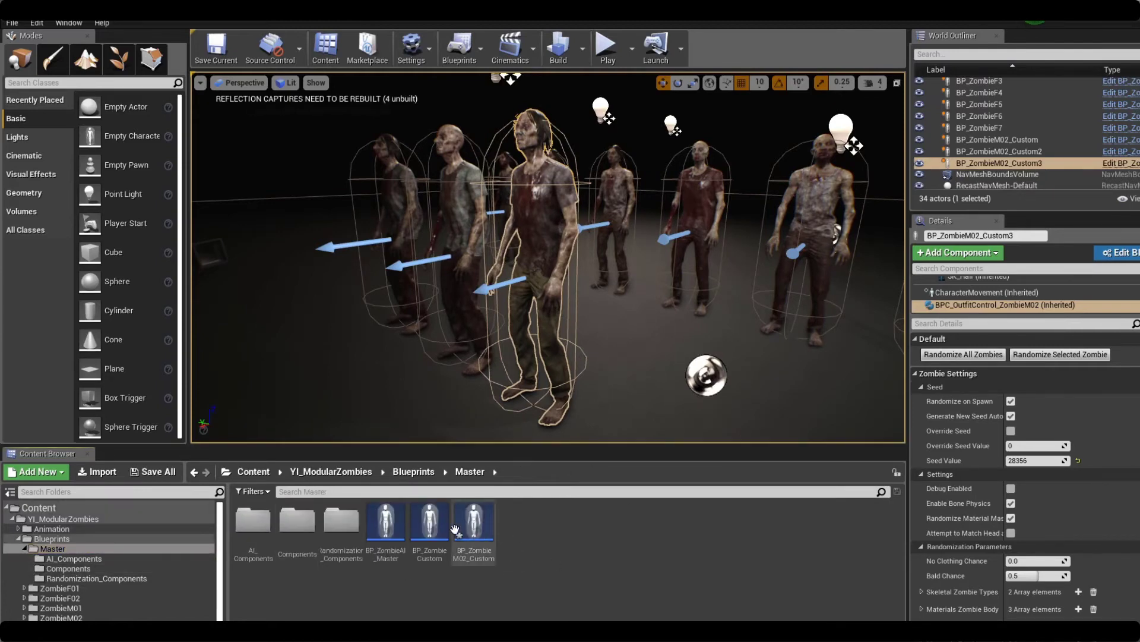
pyautogui.rightClick(446, 522)
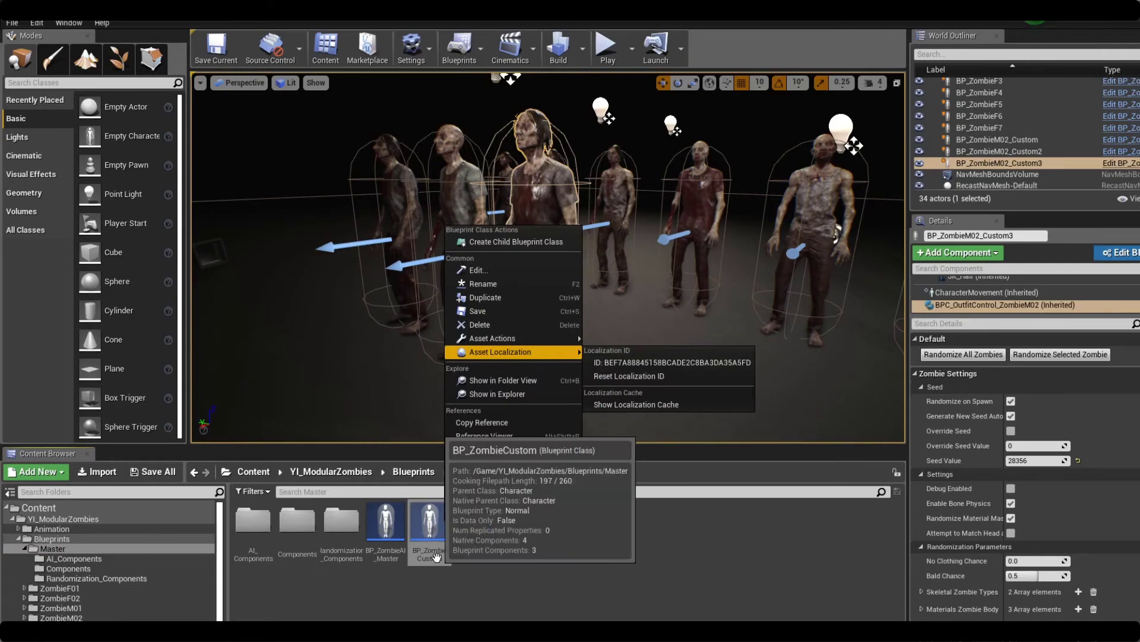
pyautogui.click(511, 242)
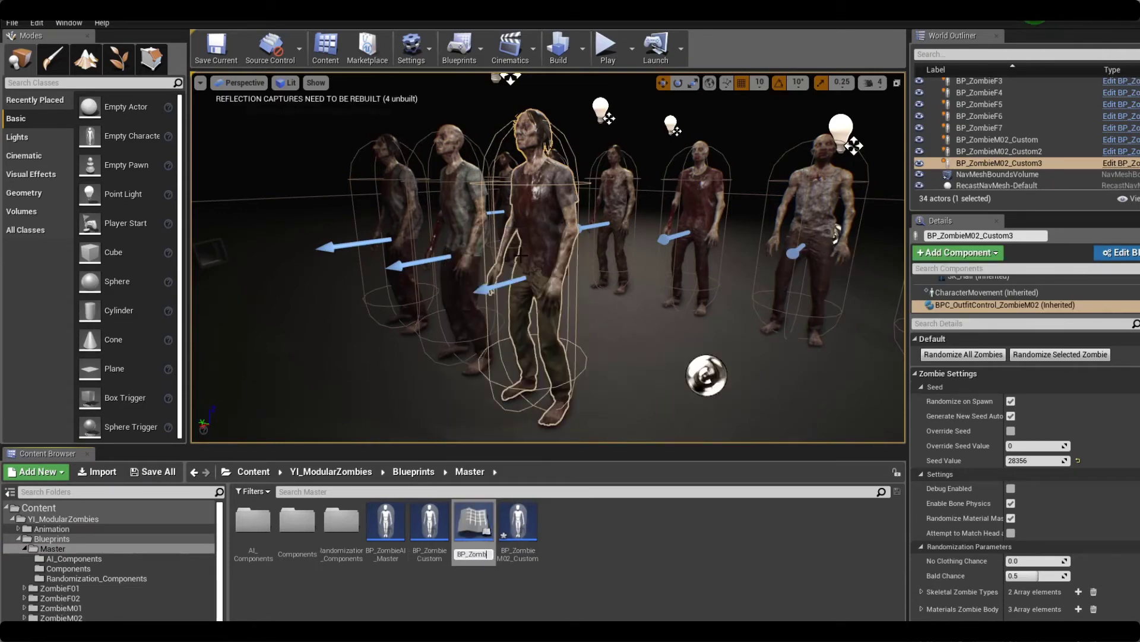
pyautogui.write('BP_ZombieCustom')
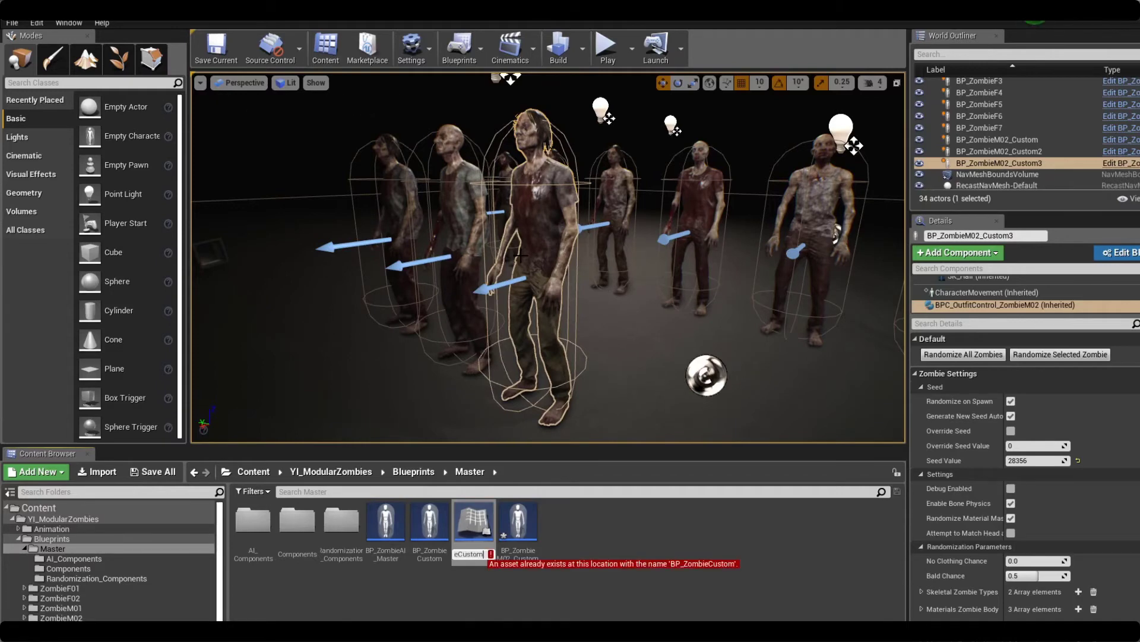
pyautogui.write('M02')
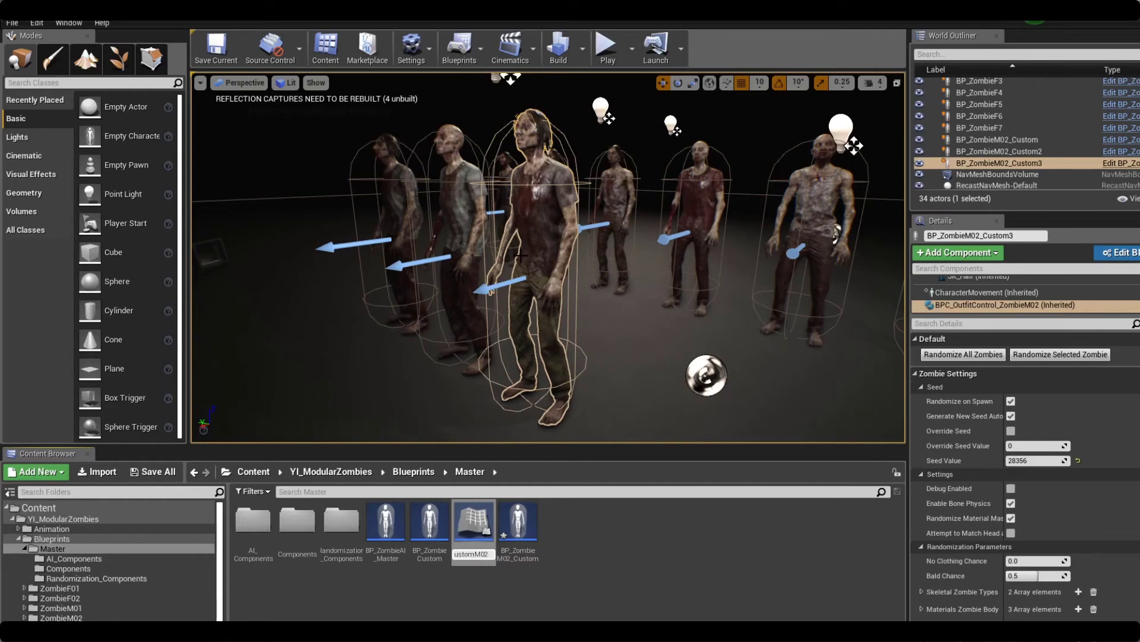
pyautogui.press('Return')
# Step: Rename the new child blueprint as BP_ZombieCustomF02
pyautogui.press('F2')
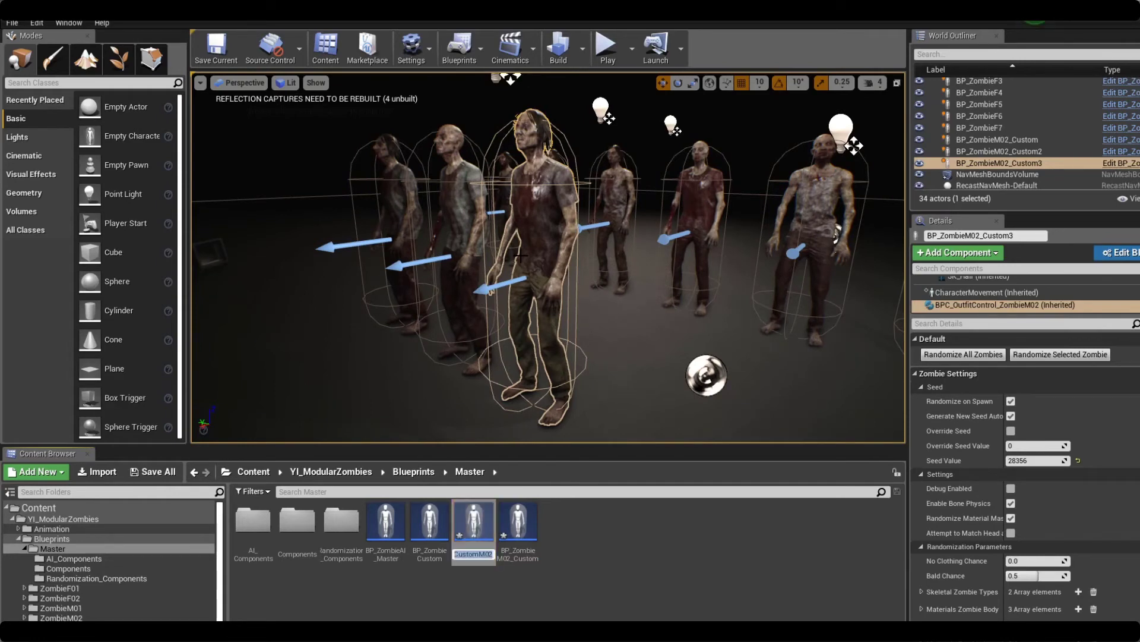
pyautogui.press('BackSpace')
pyautogui.write('F')
pyautogui.press('Return')
# Step: Open BP_ZombieCustomF02 in a maximized editor and add the BPC Outfit Control Zombie F02 component to it
pyautogui.press('Return')
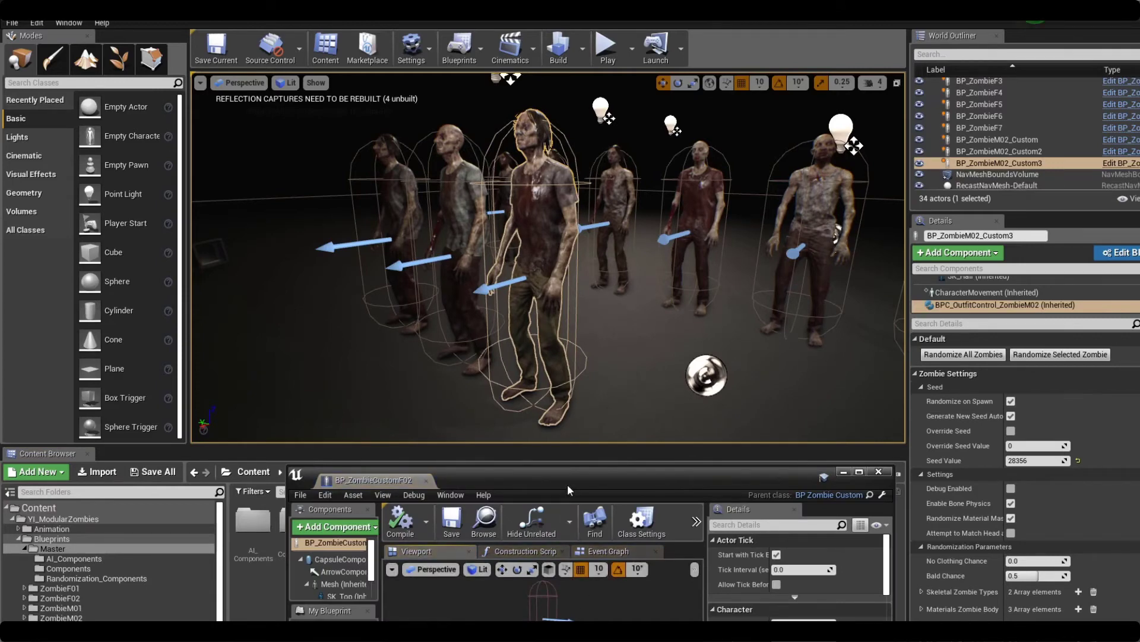
pyautogui.doubleClick(575, 478)
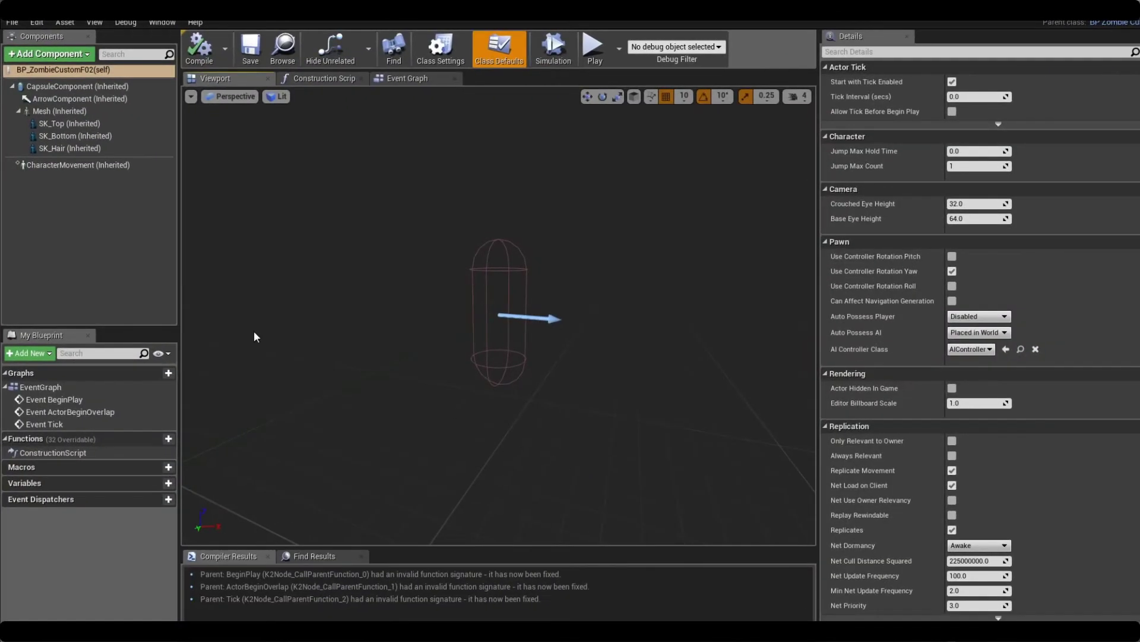
pyautogui.click(72, 54)
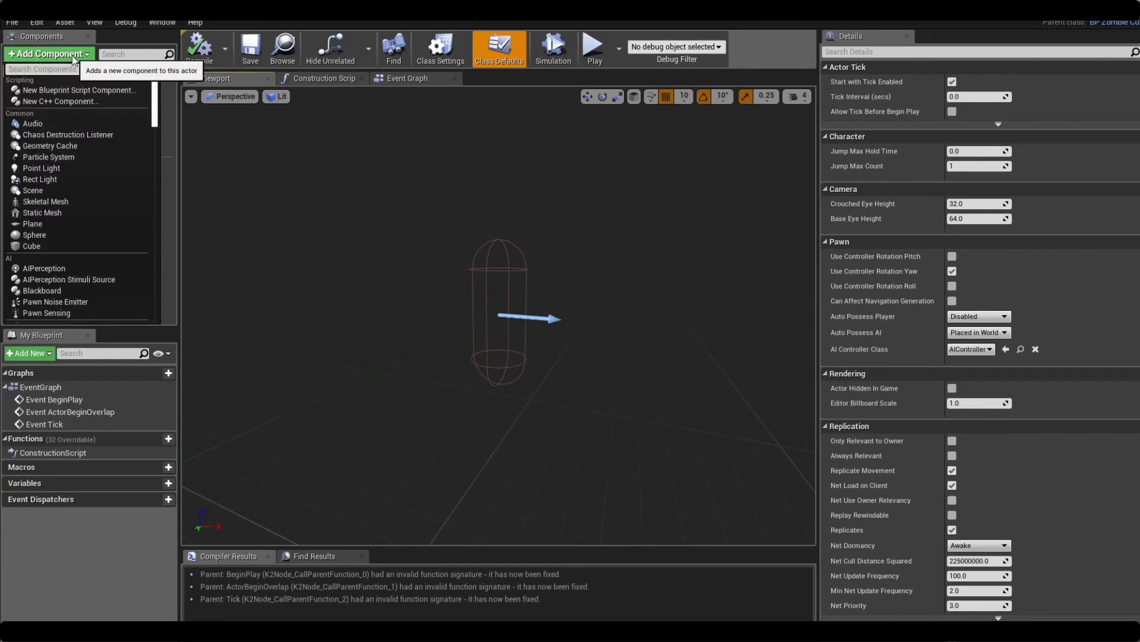
pyautogui.write('f02')
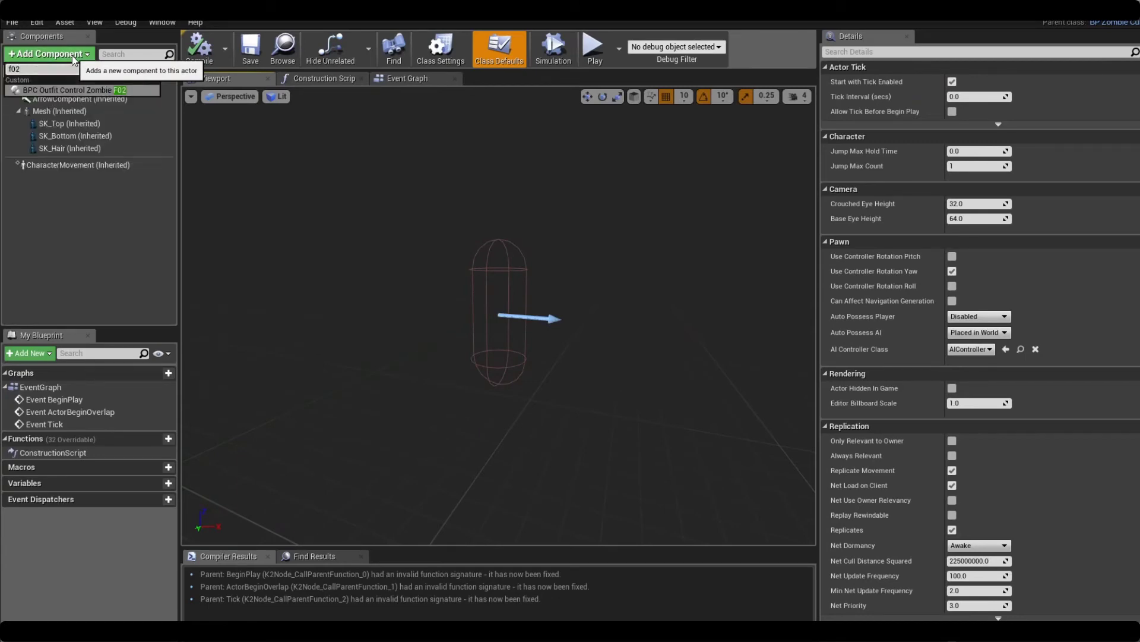
pyautogui.press('Return')
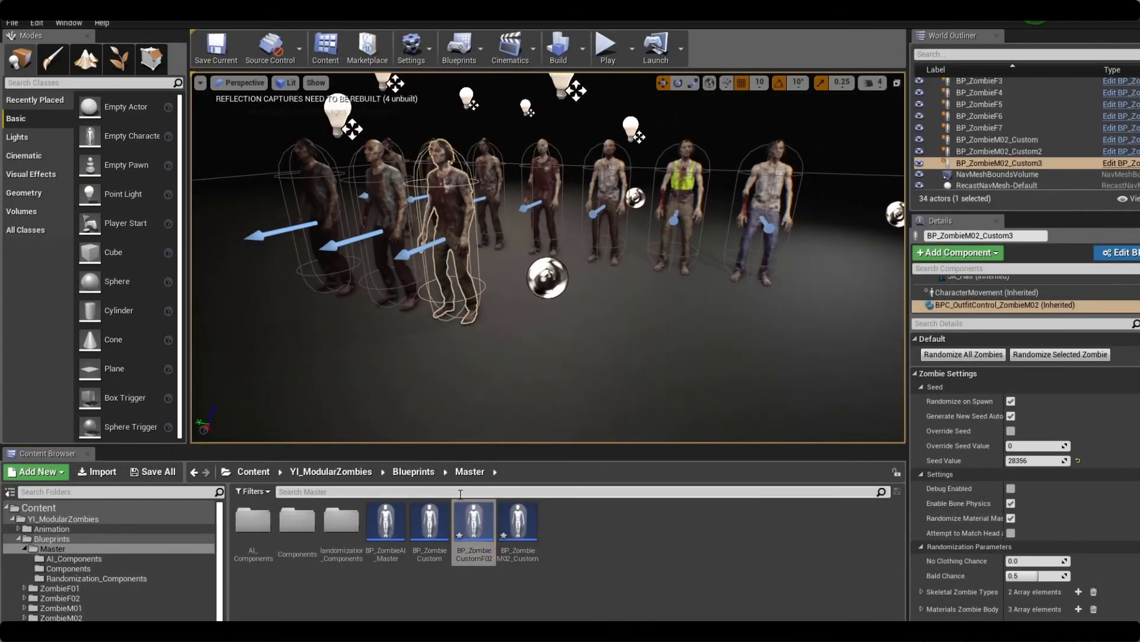
# Step: Place BP_ZombieCustomF02 in the level beside the three M02 zombies and select its BPC_OutfitControl_ZombieF02 component
pyautogui.click(542, 325)
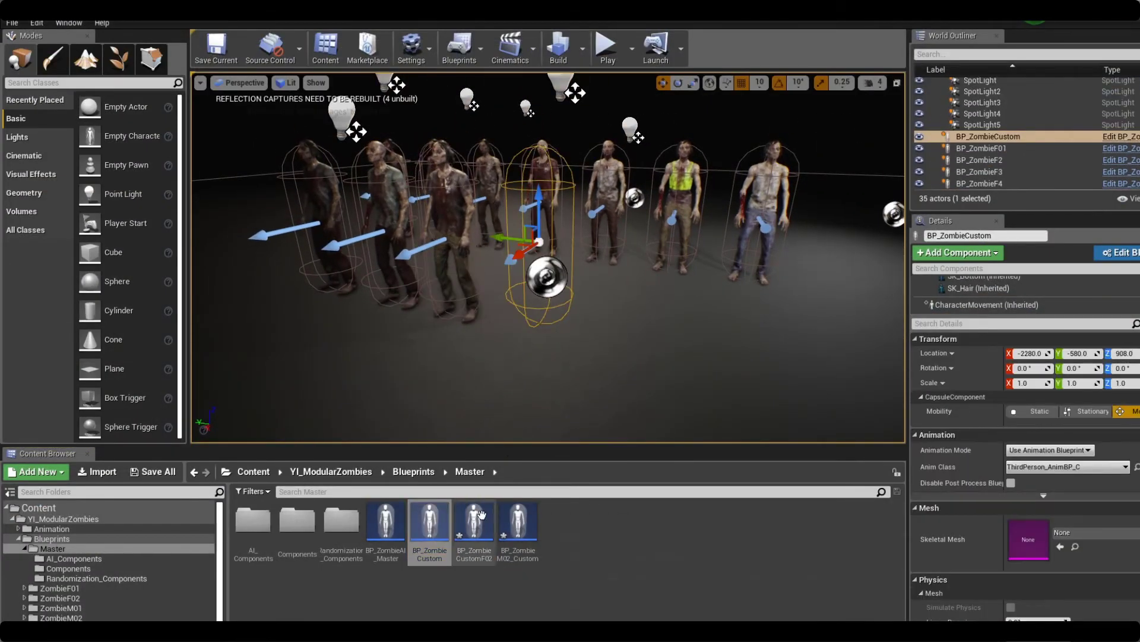
pyautogui.moveTo(481, 514); pyautogui.dragTo(536, 327)
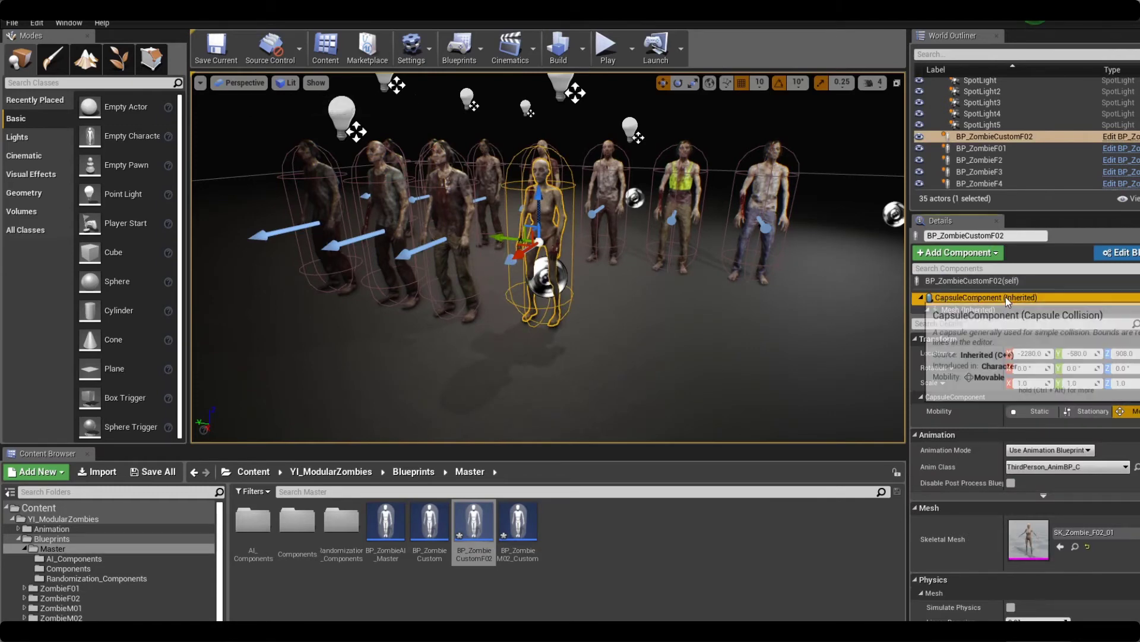
pyautogui.scroll(-3, 1006, 300)
pyautogui.click(1006, 305)
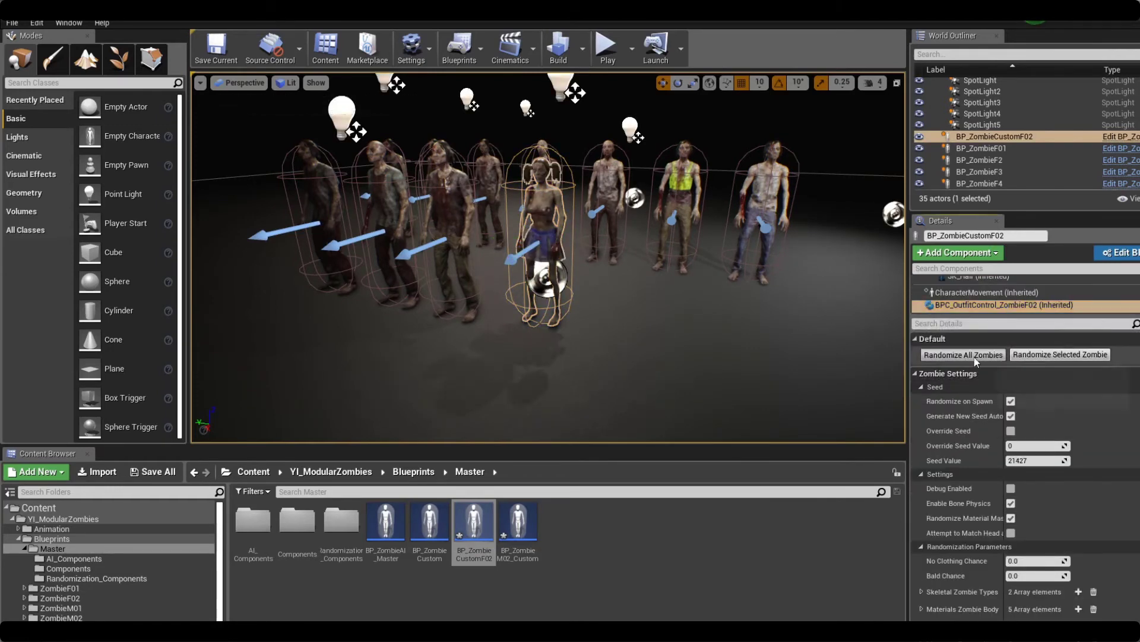
# Step: Randomize all zombies several times from the BPC_OutfitControl_ZombieF02 component while viewing the female zombie and the three M02 zombies up close
pyautogui.click(975, 355)
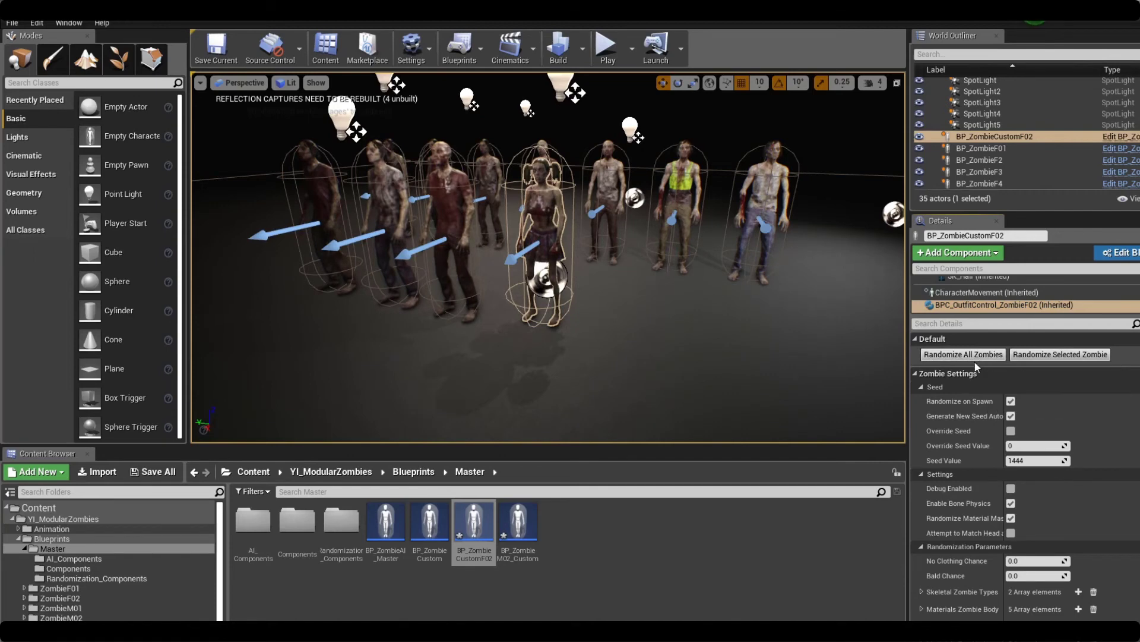
pyautogui.press('w')
pyautogui.moveTo(653, 297); pyautogui.dragTo(552, 270, button='right')
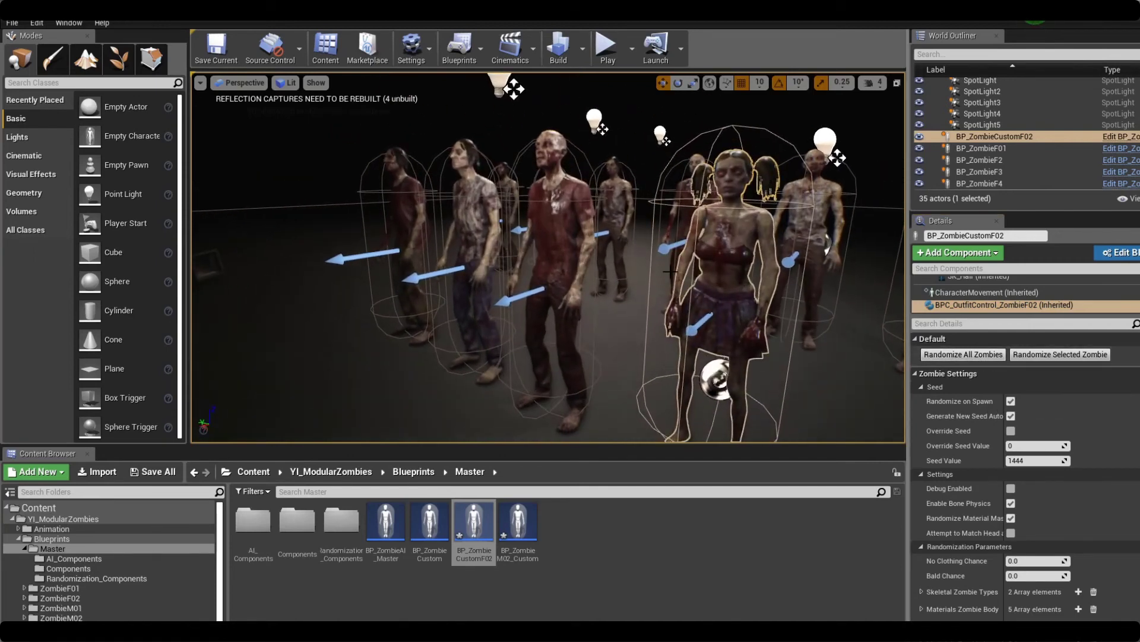
pyautogui.press('d')
pyautogui.moveTo(864, 316); pyautogui.dragTo(820, 315, button='right')
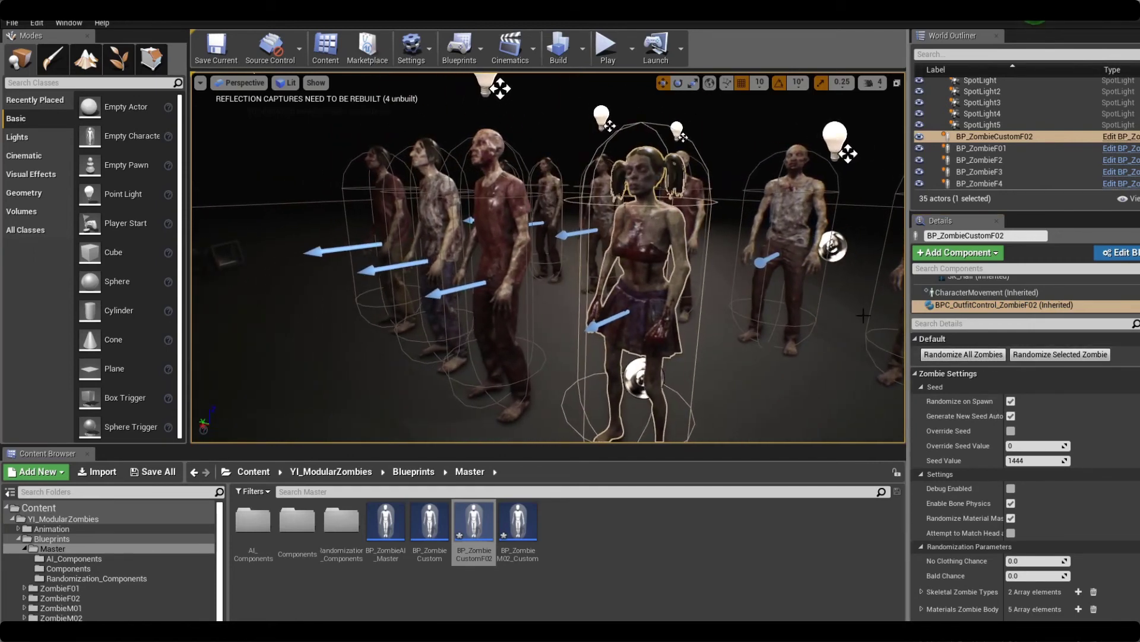
pyautogui.click(958, 355)
pyautogui.click(958, 355)
pyautogui.click(958, 355)
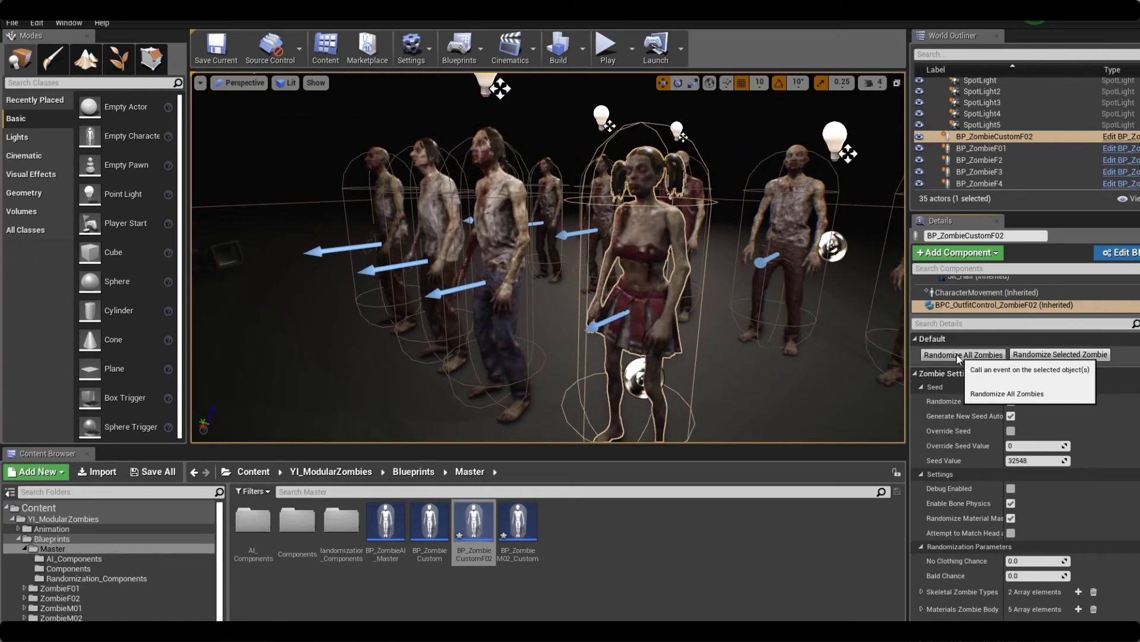
pyautogui.click(958, 355)
pyautogui.click(958, 355)
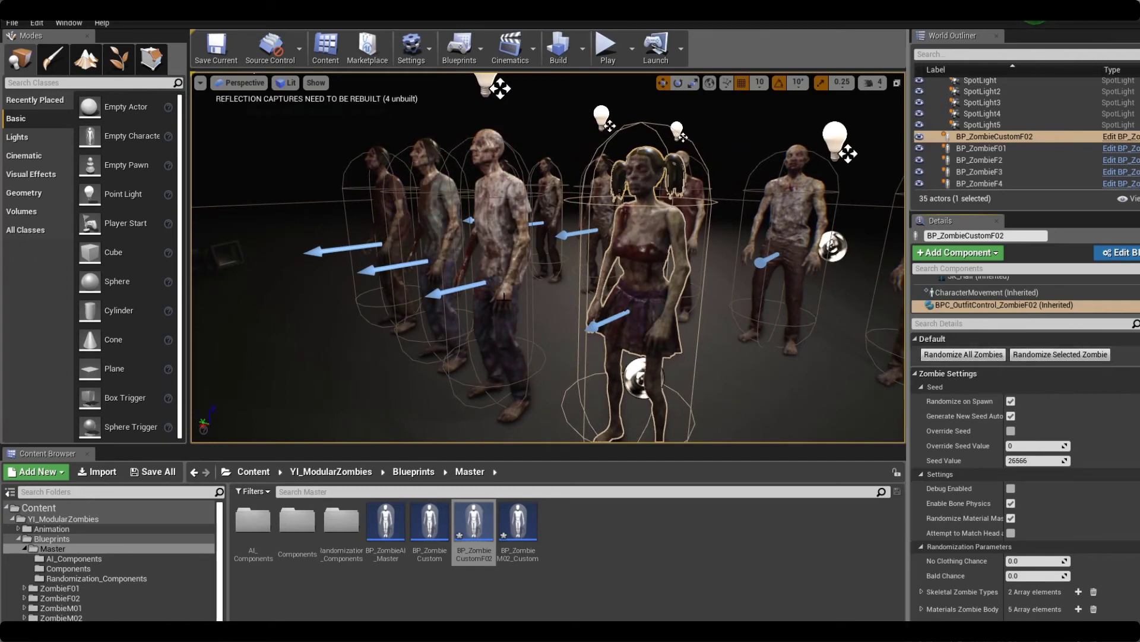
pyautogui.doubleClick(474, 522)
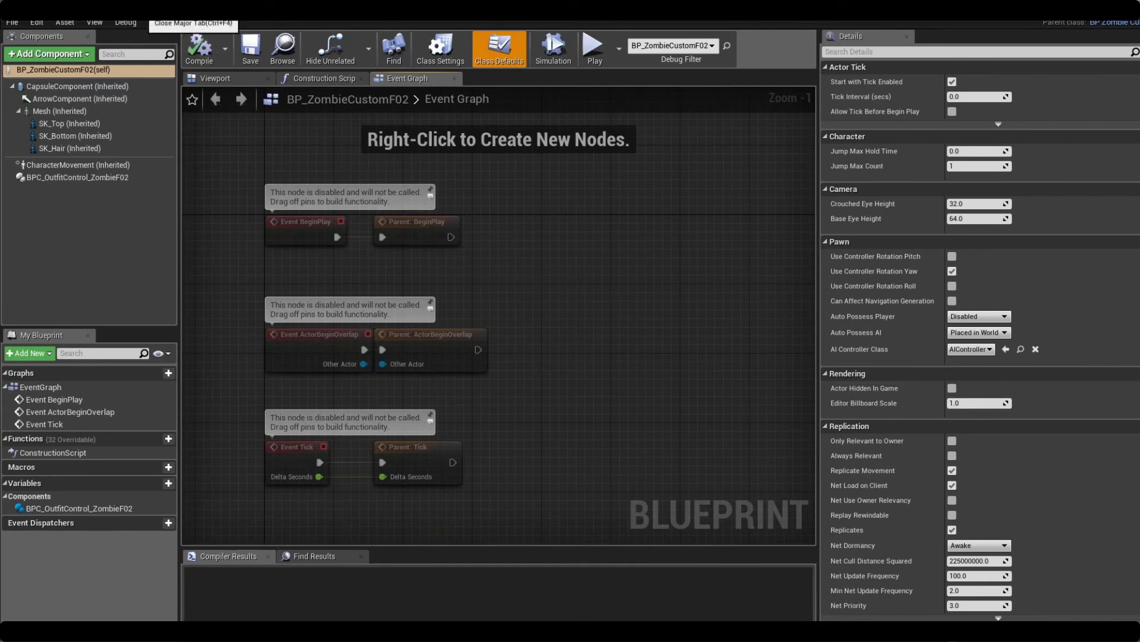
pyautogui.moveTo(450, 237); pyautogui.dragTo(602, 238)
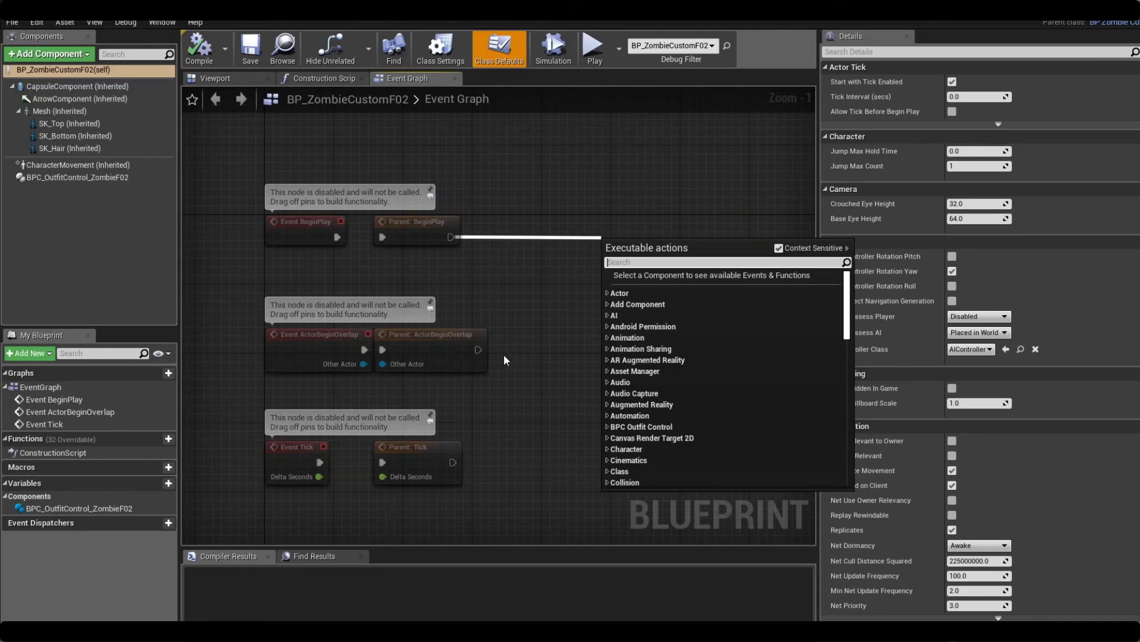
pyautogui.press('Escape')
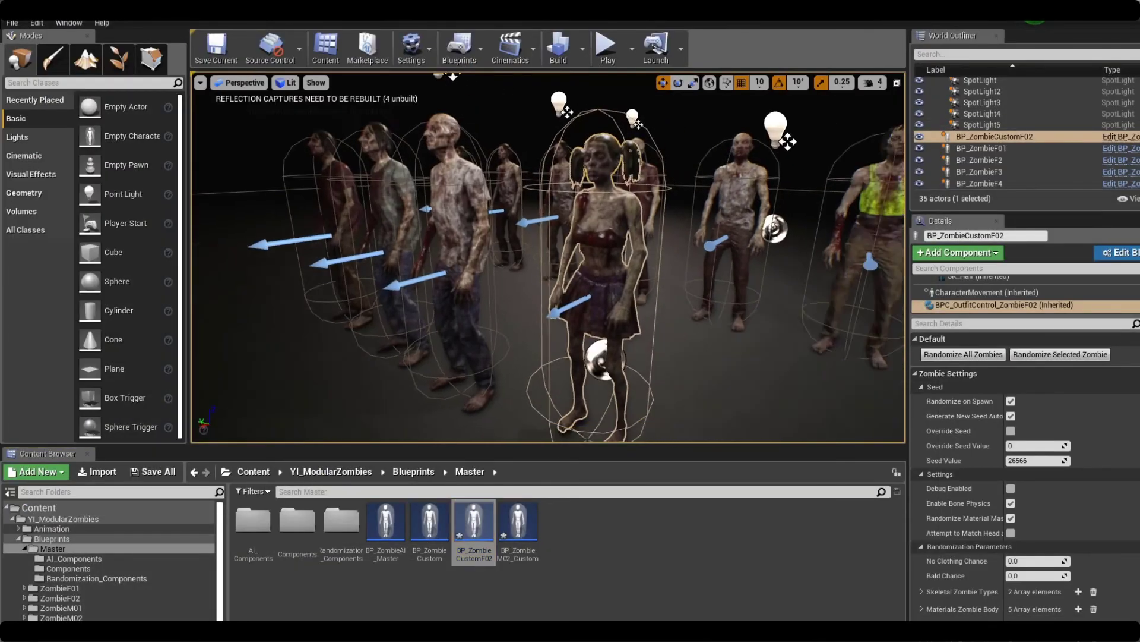
# Step: Switch the level viewport to game view and look over the placed custom zombies
pyautogui.press('g')
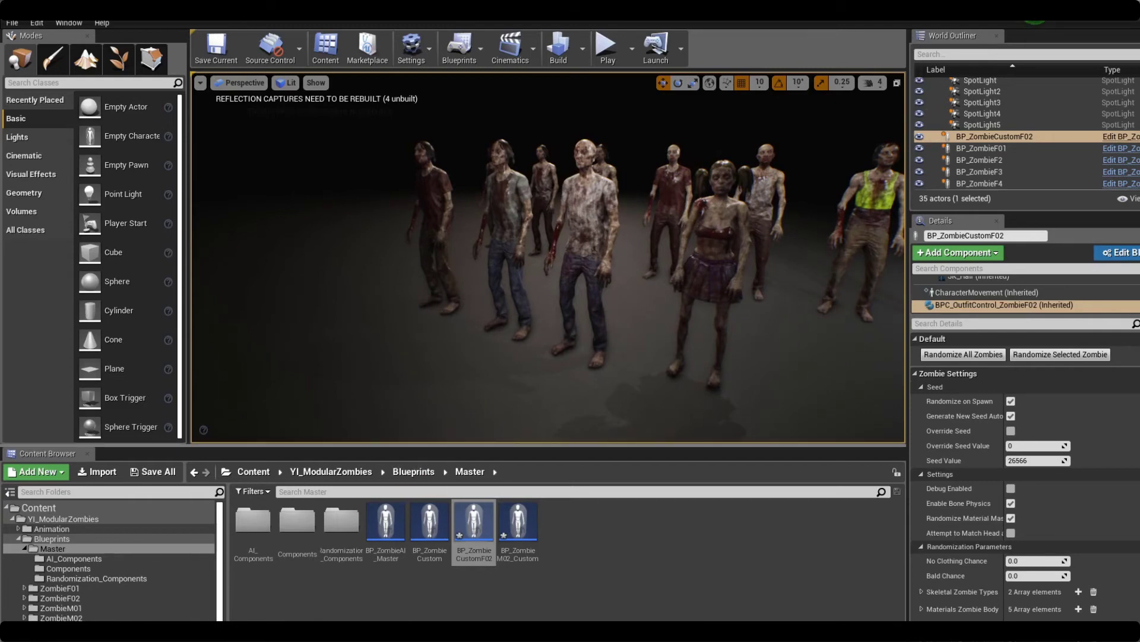
pyautogui.moveTo(567, 369); pyautogui.dragTo(576, 361, button='right')
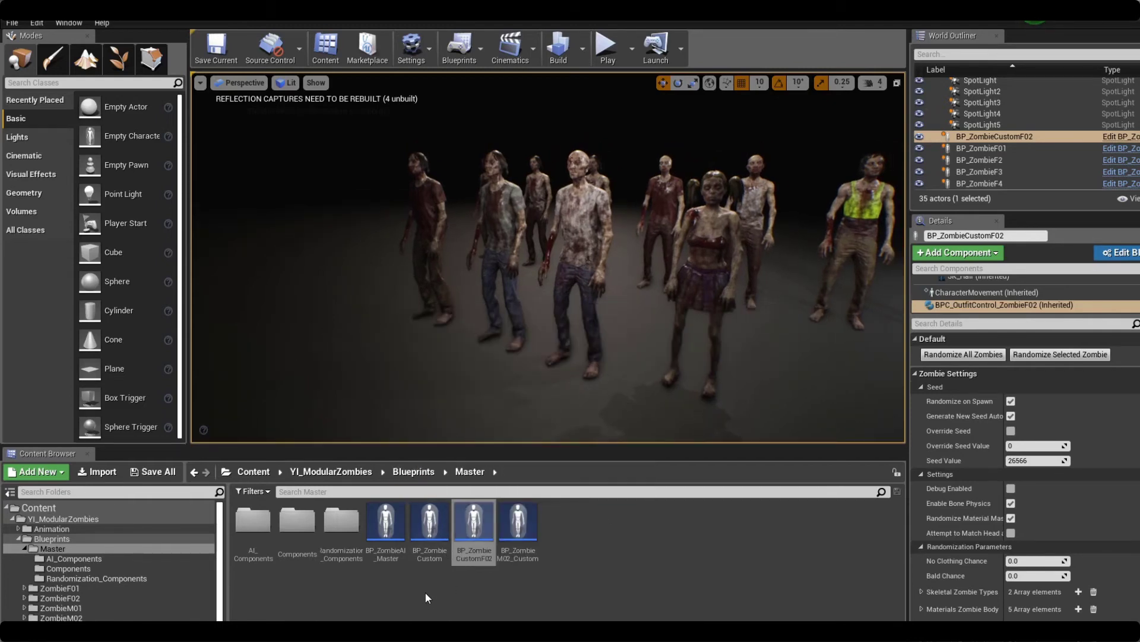
# Step: Open BPC_MorphControl from the Components folder and examine the Alive check and its connected nodes in the Event Graph
pyautogui.click(198, 569)
pyautogui.doubleClick(254, 523)
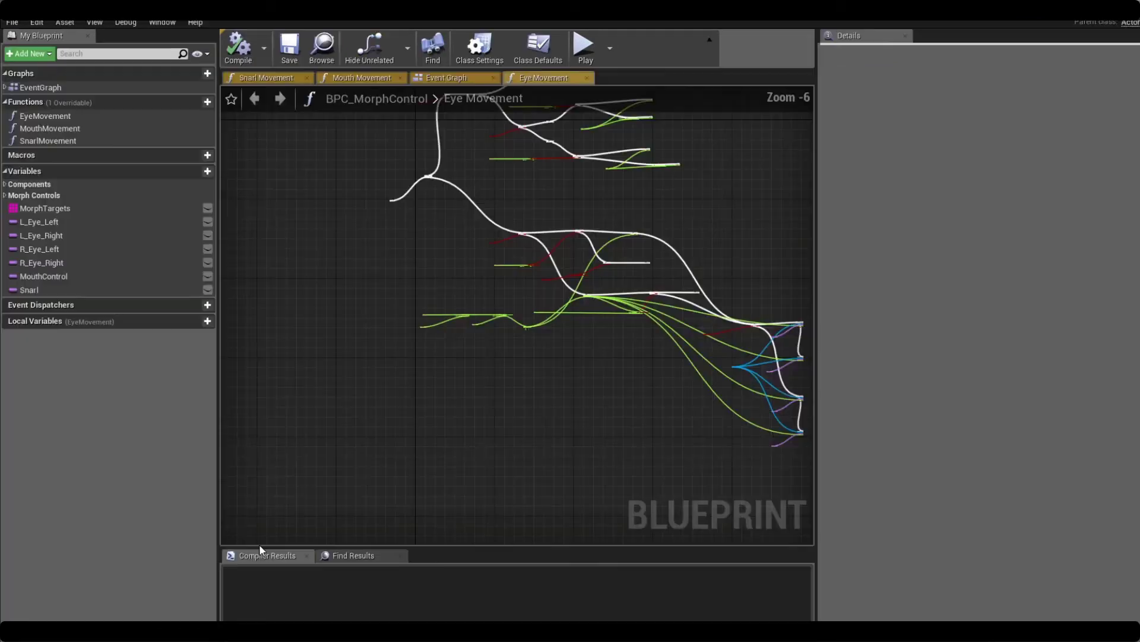
pyautogui.click(442, 78)
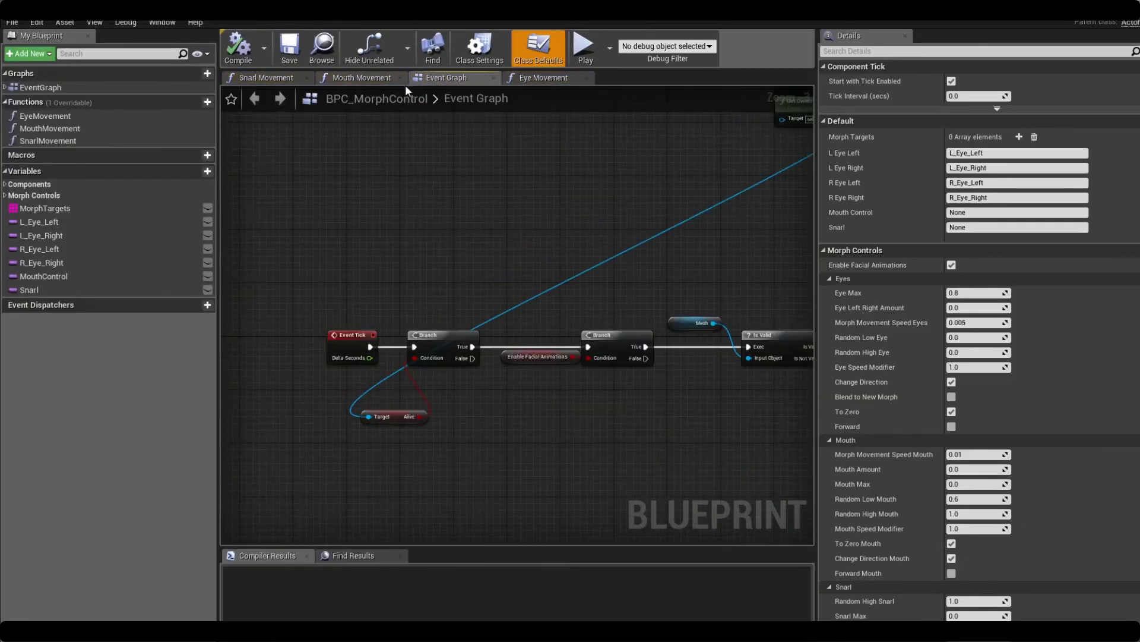
pyautogui.moveTo(538, 237); pyautogui.dragTo(245, 346, button='right')
pyautogui.moveTo(583, 275); pyautogui.dragTo(782, 120, button='right')
pyautogui.click(297, 378)
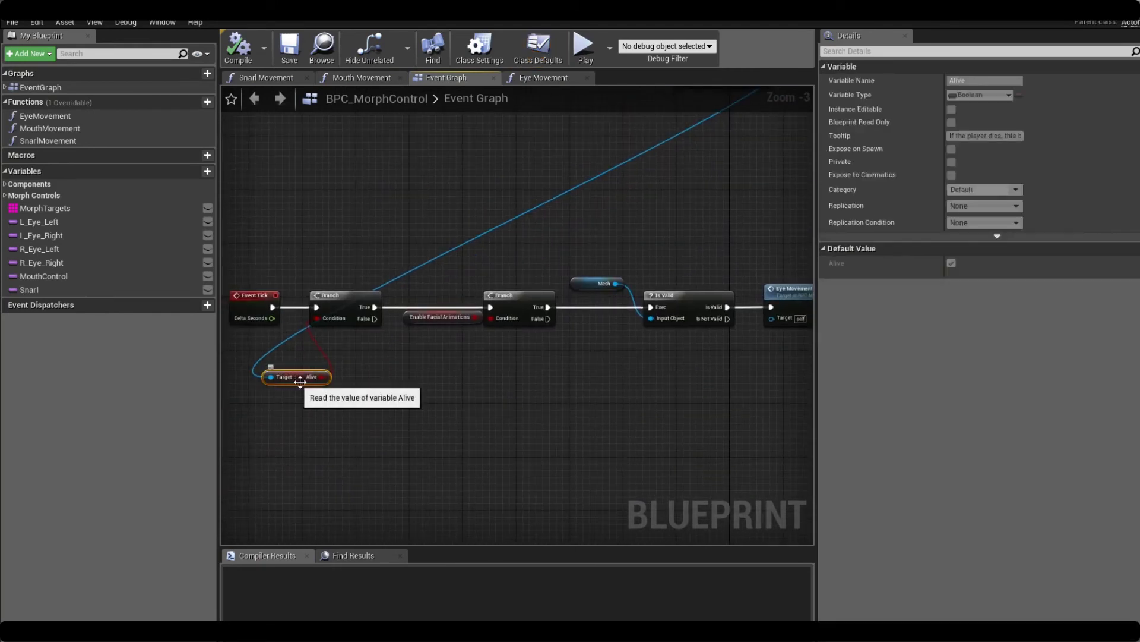
pyautogui.scroll(-1, 508, 338)
pyautogui.scroll(-1, 507, 339)
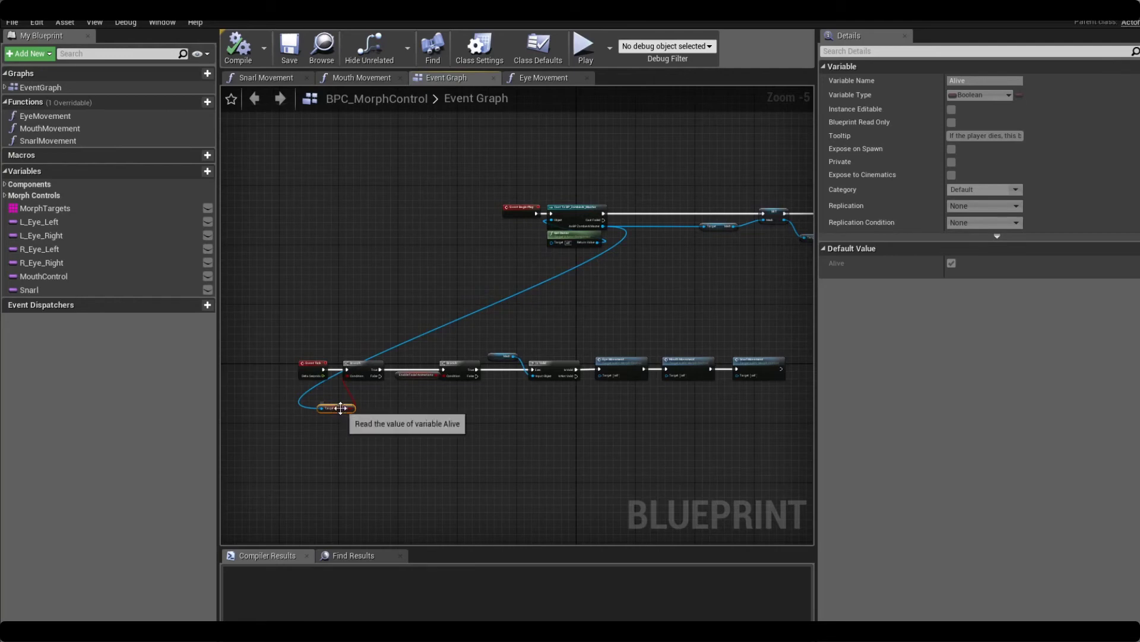
# Step: Open the BP_ZombieCustom blueprint from the Master folder alongside BPC_MorphControl
pyautogui.moveTo(363, 389); pyautogui.dragTo(768, 337)
pyautogui.moveTo(768, 337); pyautogui.dragTo(631, 419, button='right')
pyautogui.moveTo(382, 7); pyautogui.dragTo(380, 31)
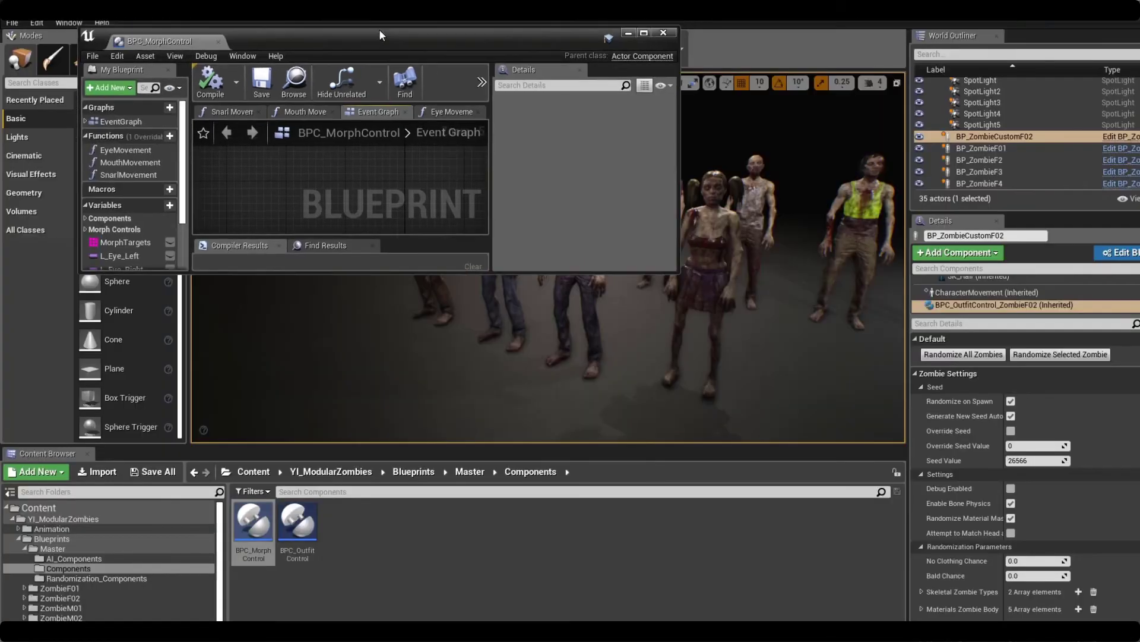
pyautogui.click(52, 548)
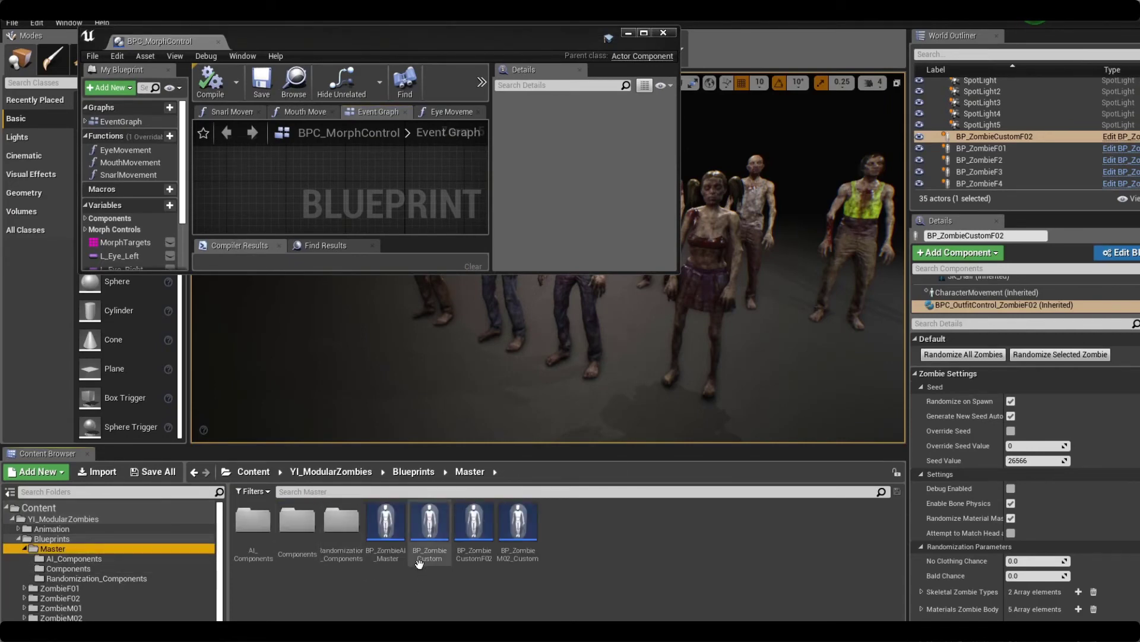
pyautogui.doubleClick(432, 559)
pyautogui.doubleClick(383, 30)
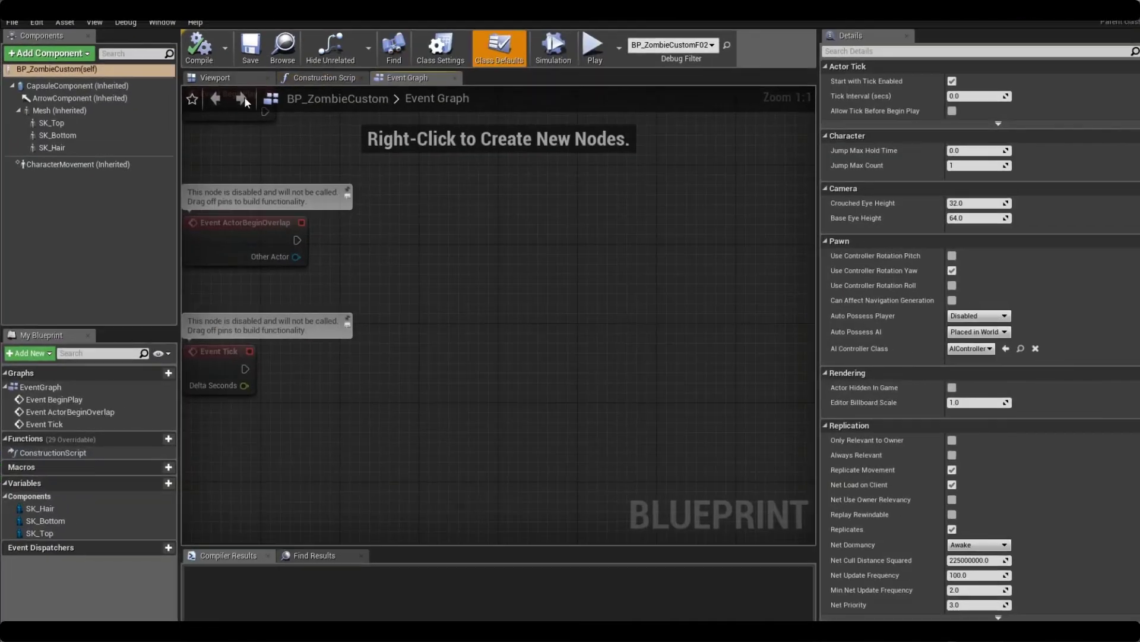
pyautogui.click(165, 468)
pyautogui.click(109, 474)
pyautogui.click(147, 482)
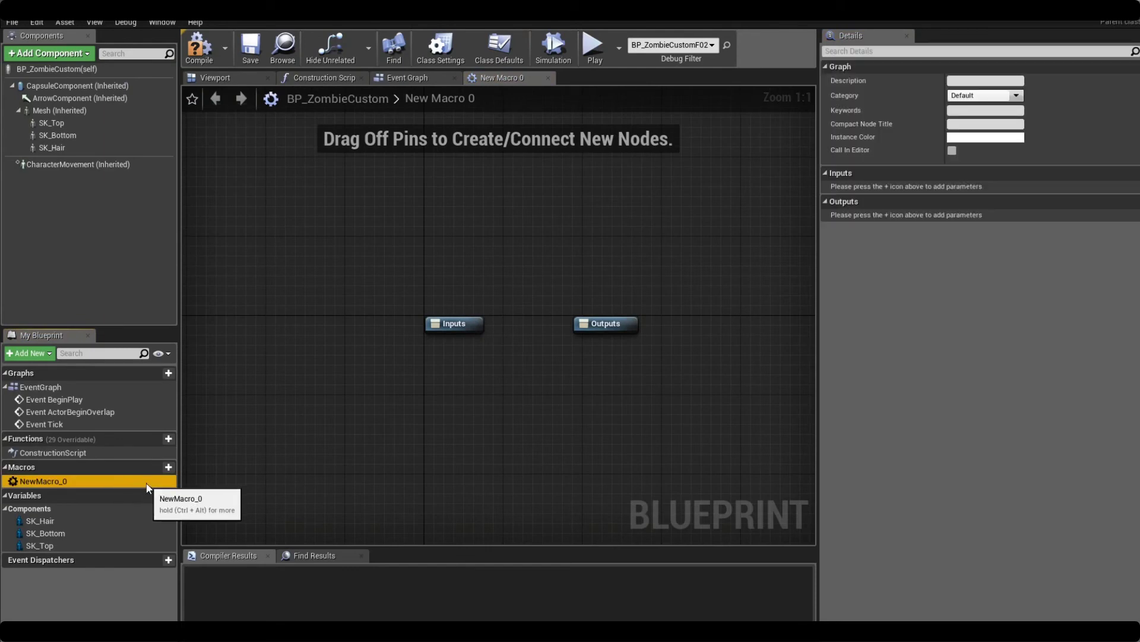
pyautogui.press('Delete')
# Step: Add a Boolean variable named Alive to BP_ZombieCustom and compile the blueprint
pyautogui.click(166, 483)
pyautogui.write('A')
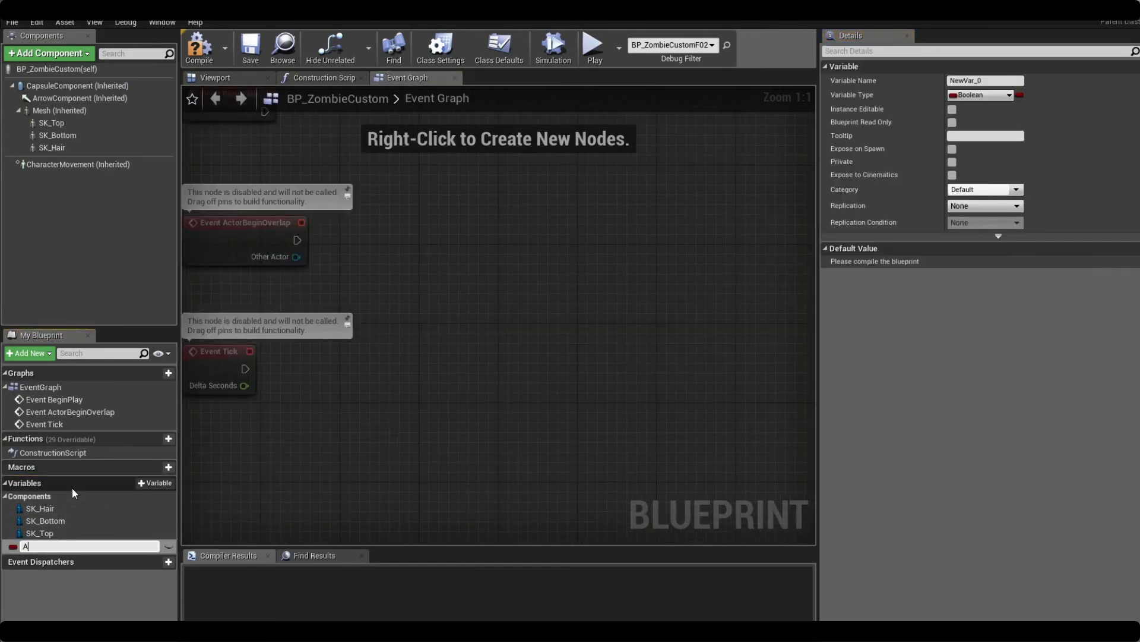
pyautogui.write('live')
pyautogui.press('Return')
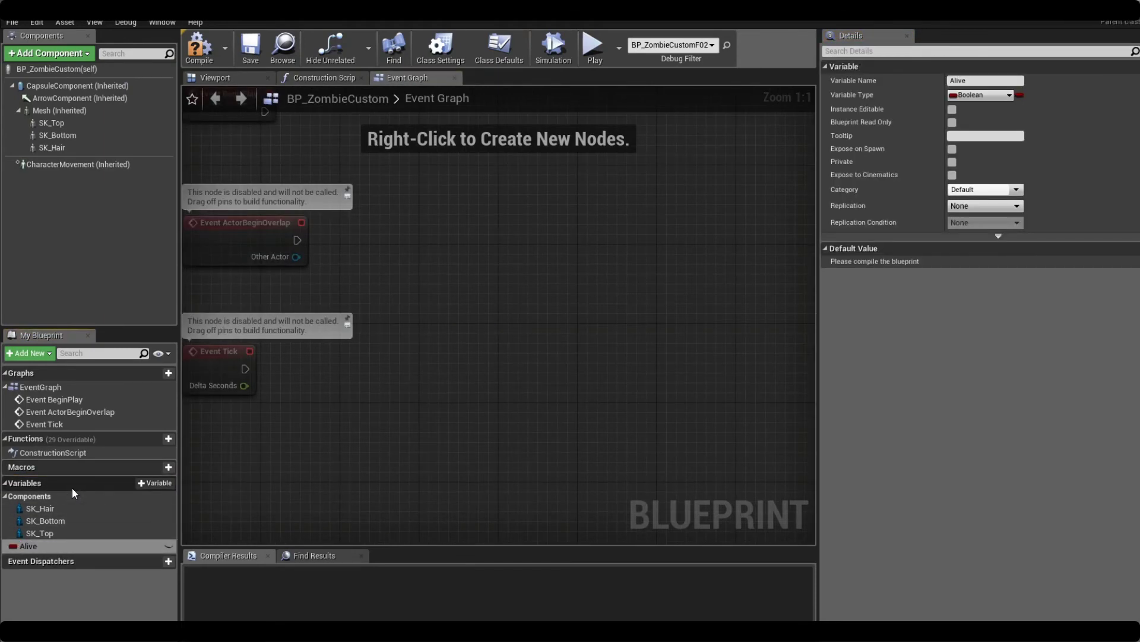
pyautogui.click(204, 78)
pyautogui.click(208, 60)
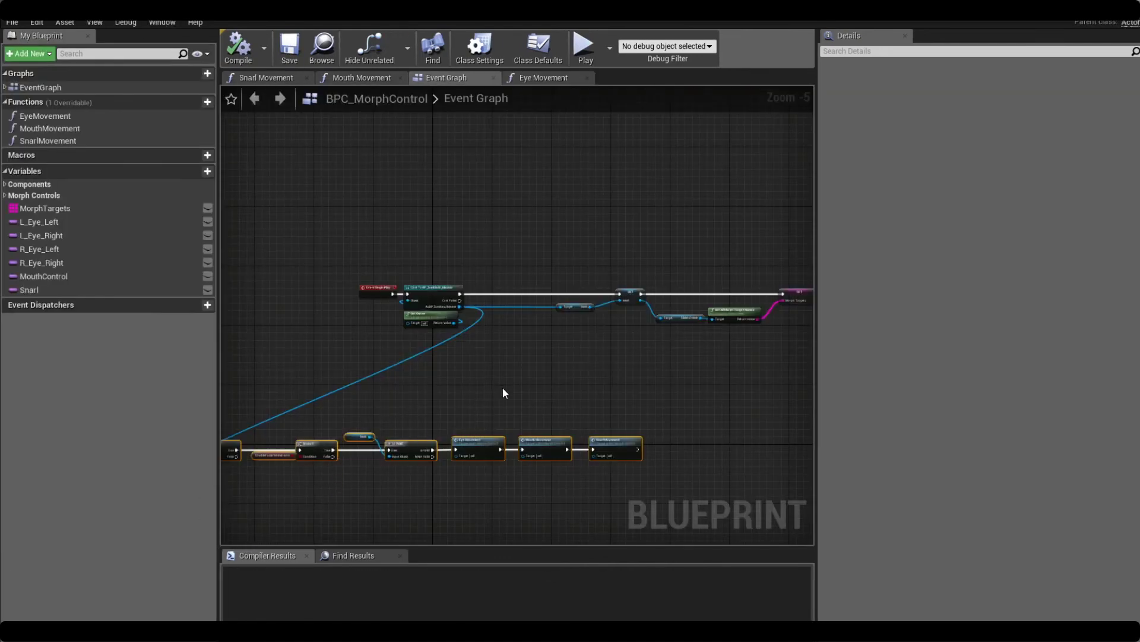
# Step: In the BPC_MorphControl Event Graph, add a Cast To BP_ZombieCustom node running from Event Begin Play
pyautogui.moveTo(272, 450); pyautogui.dragTo(420, 423, button='right')
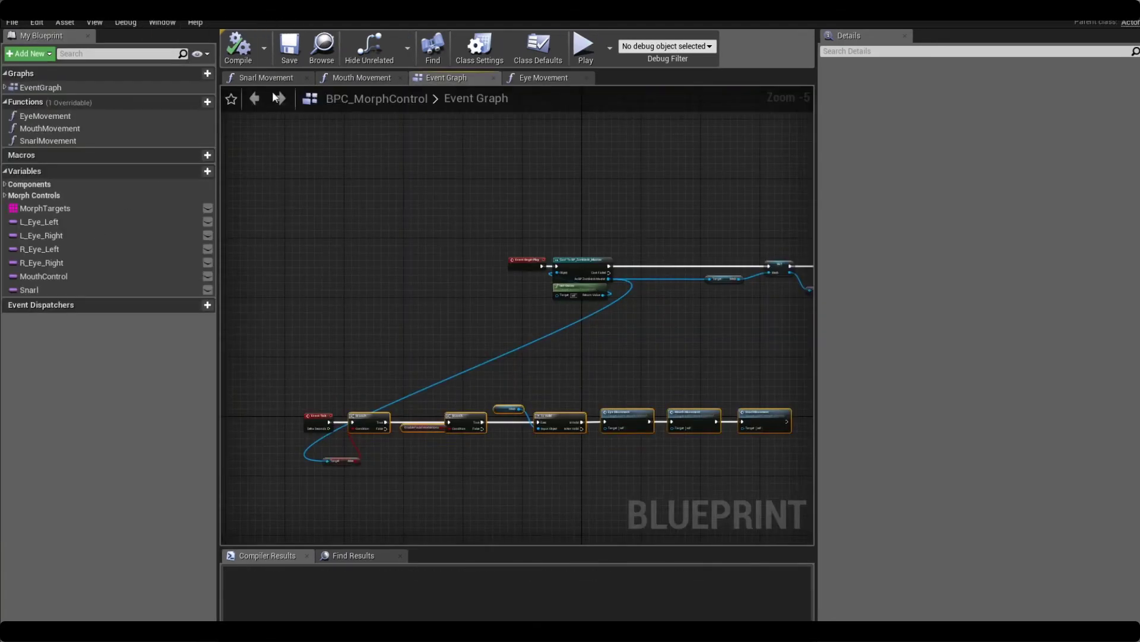
pyautogui.scroll(3, 796, 255)
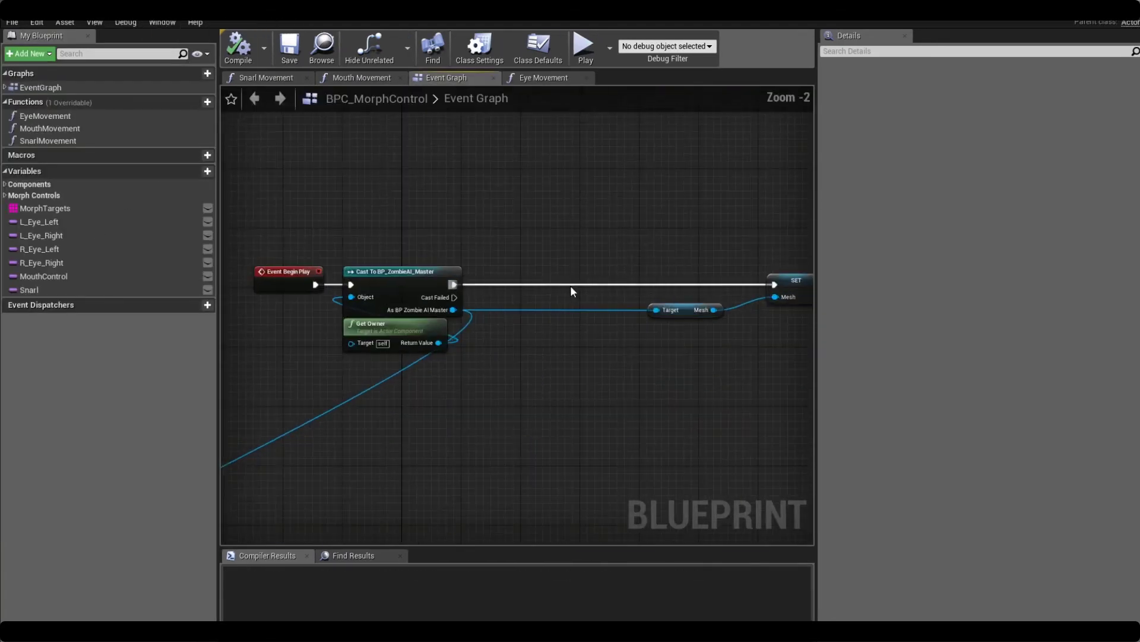
pyautogui.moveTo(380, 282); pyautogui.dragTo(513, 242, button='right')
pyautogui.moveTo(440, 242); pyautogui.dragTo(482, 358)
pyautogui.write('c')
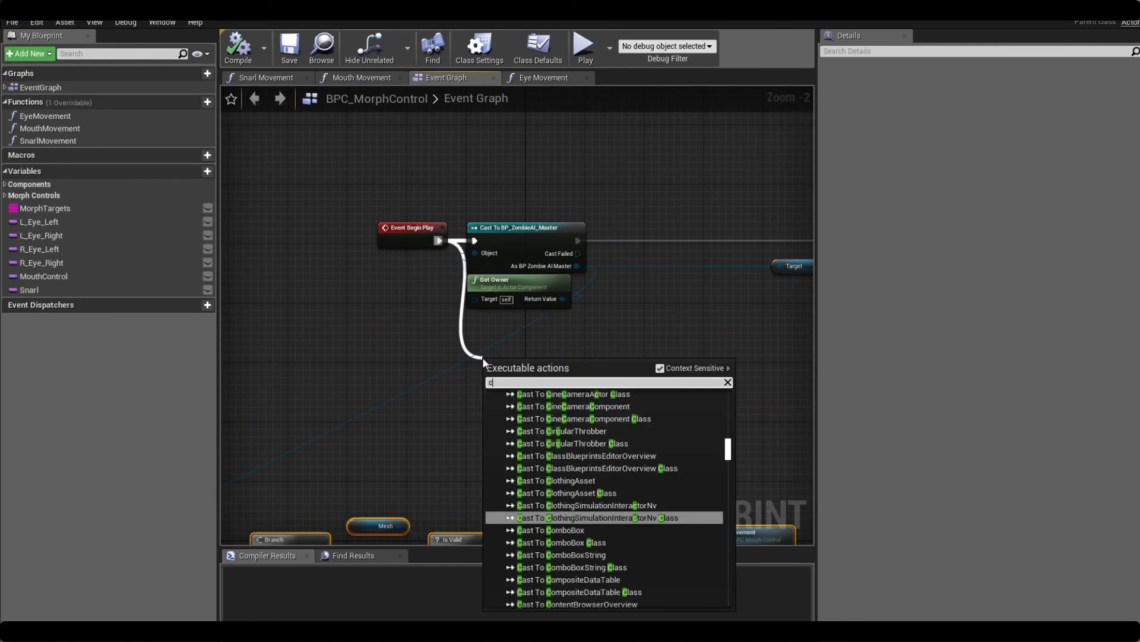
pyautogui.write('ast to ')
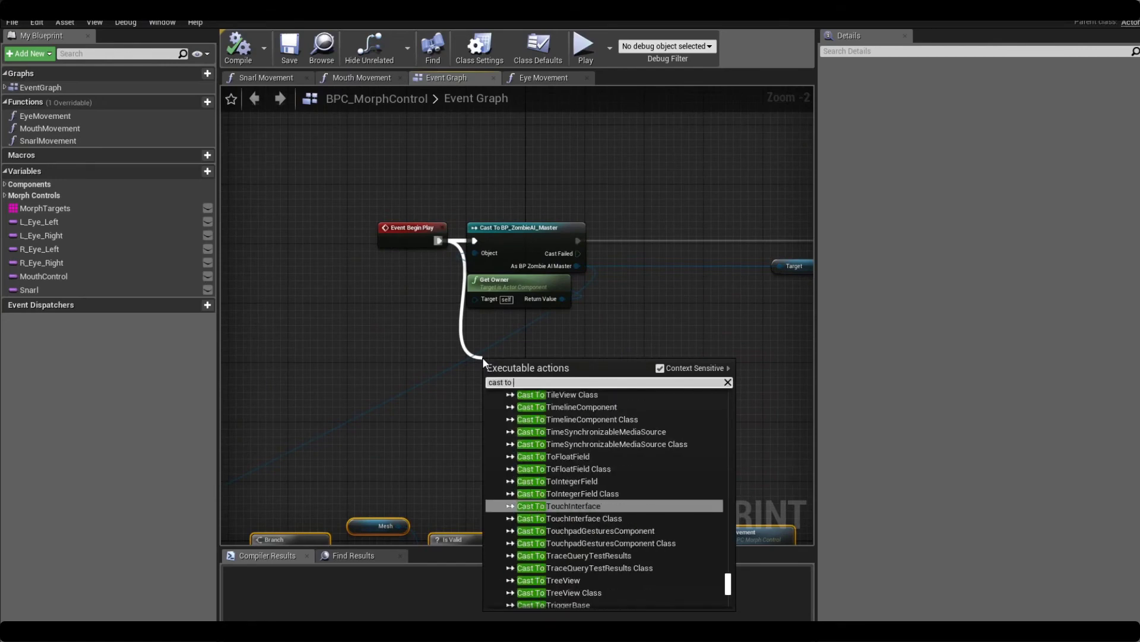
pyautogui.write('custom zomb')
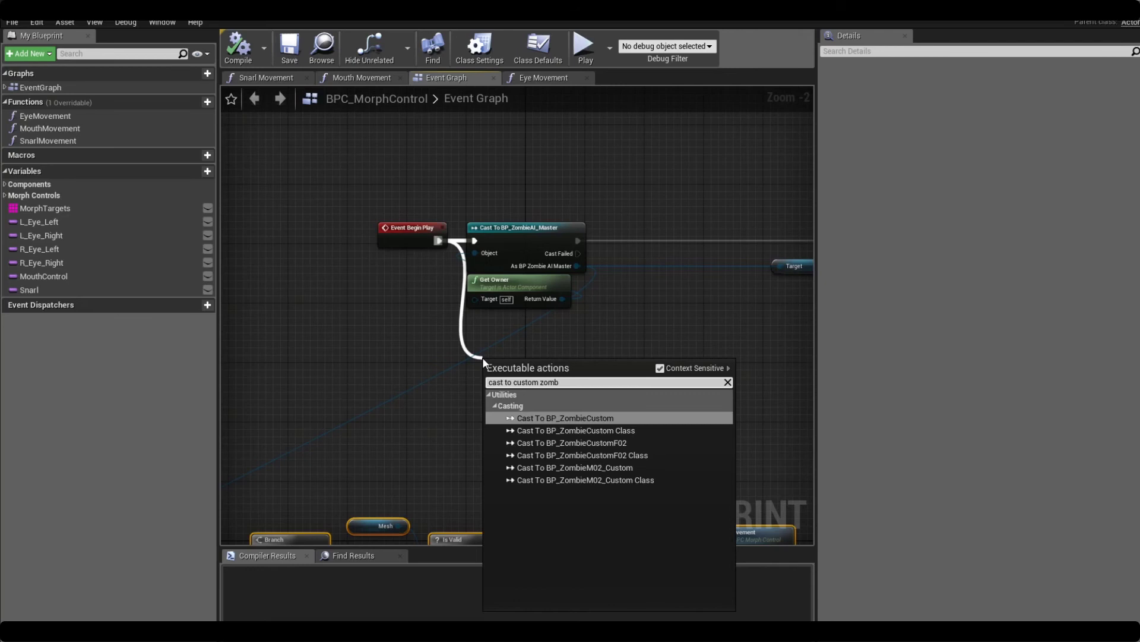
pyautogui.press('Return')
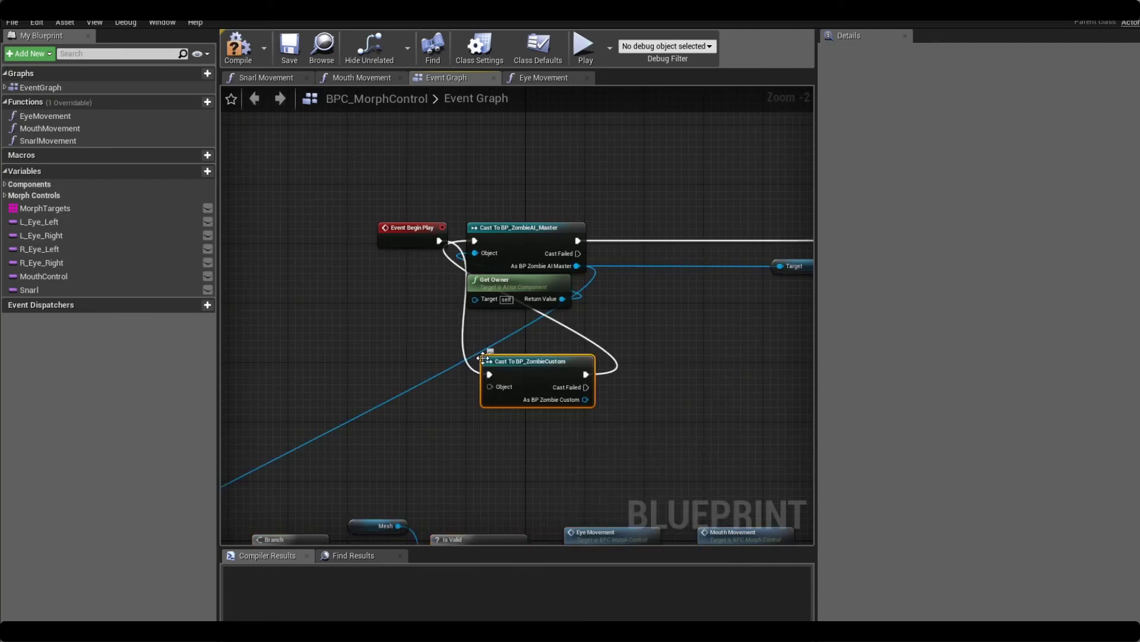
# Step: Transfer the Get Owner input and the outgoing execution link from the BP_ZombieAI_Master cast to the BP_ZombieCustom cast
pyautogui.keyDown('ctrl'); pyautogui.moveTo(487, 254); pyautogui.dragTo(502, 390); pyautogui.keyUp('ctrl')
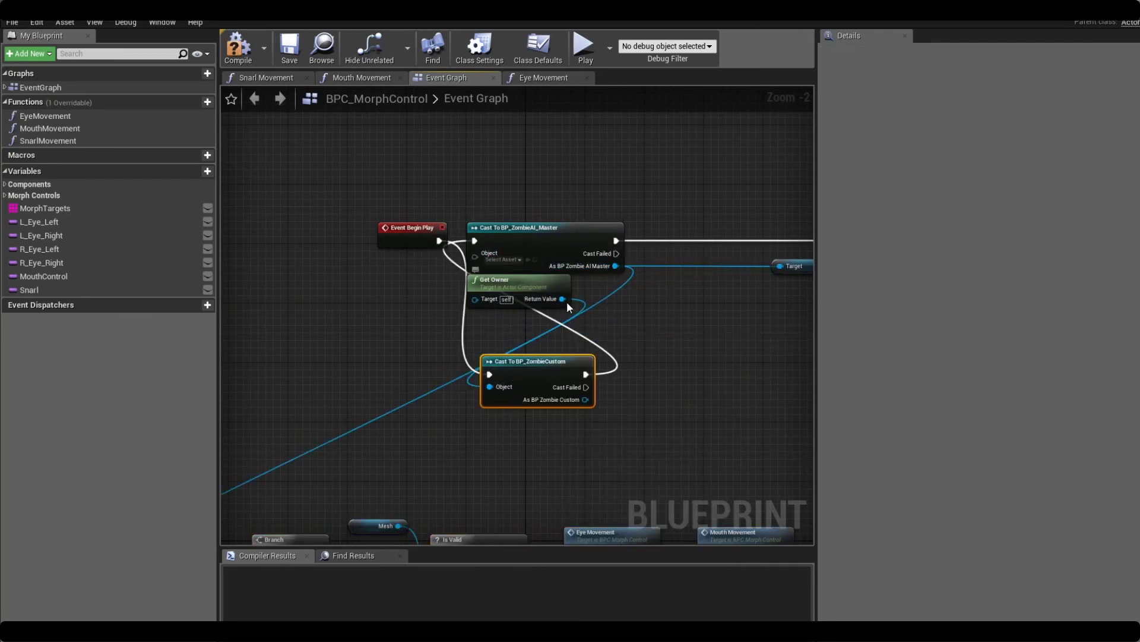
pyautogui.moveTo(515, 283); pyautogui.dragTo(357, 330)
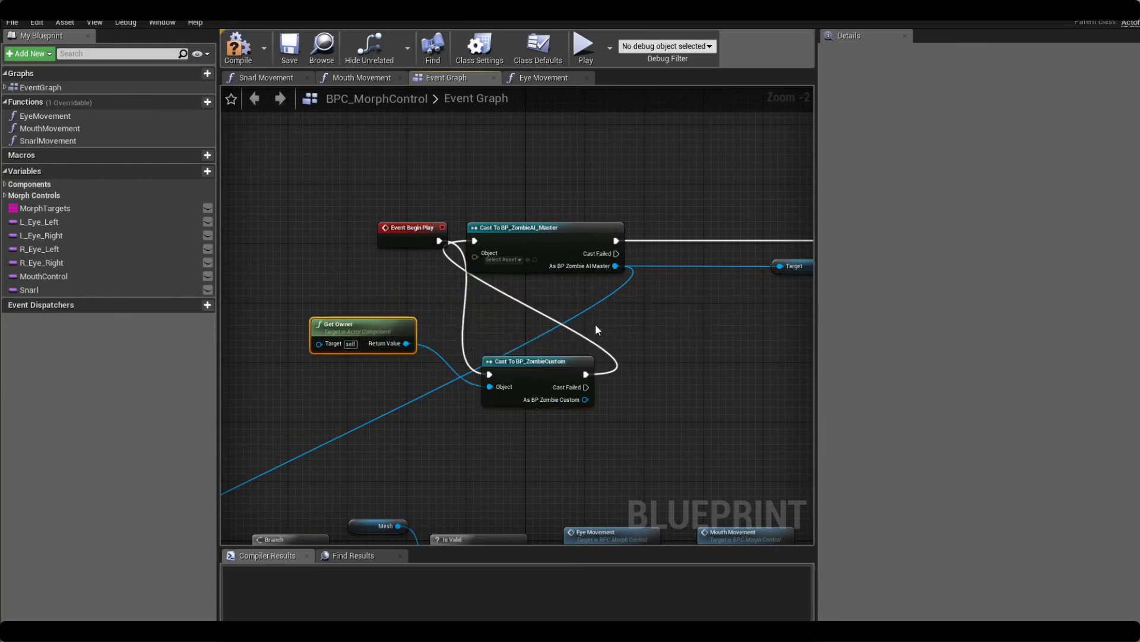
pyautogui.moveTo(550, 296); pyautogui.dragTo(496, 327, button='right')
pyautogui.moveTo(485, 273); pyautogui.dragTo(626, 303)
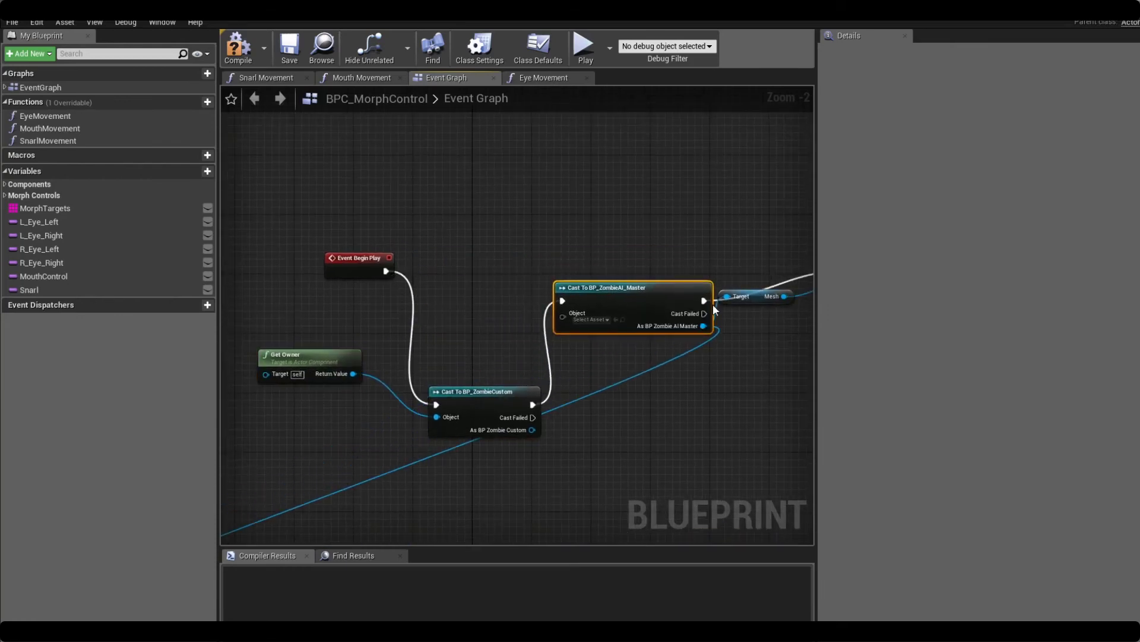
pyautogui.keyDown('ctrl'); pyautogui.moveTo(702, 301); pyautogui.dragTo(532, 403); pyautogui.keyUp('ctrl')
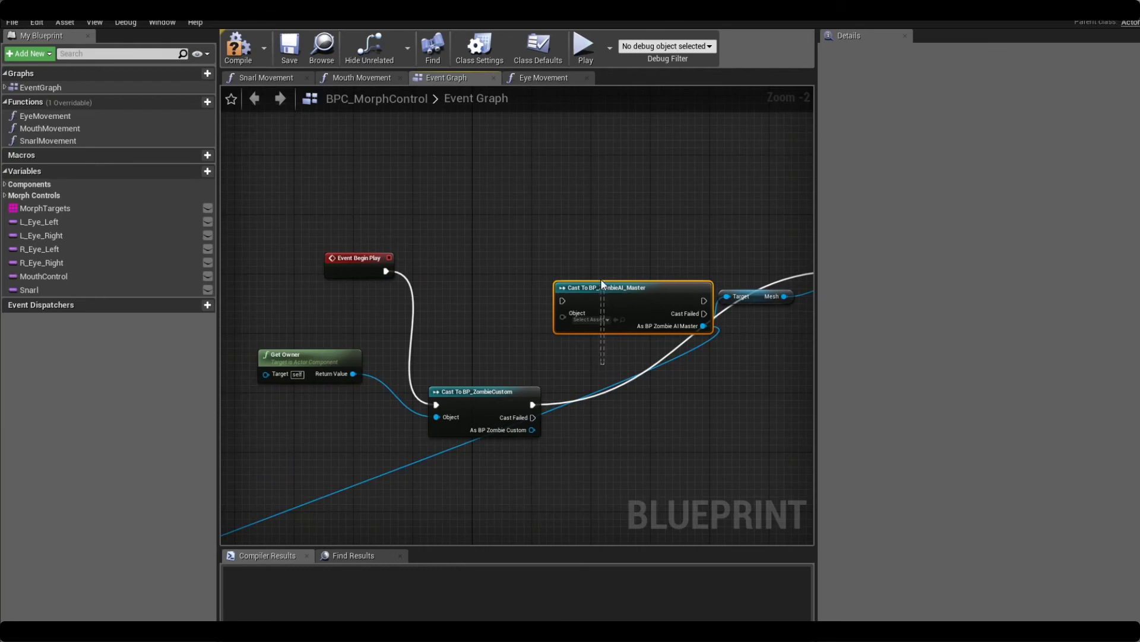
pyautogui.moveTo(602, 280); pyautogui.dragTo(602, 280)
# Step: Replace the old Alive getter with one from the BP_ZombieCustom cast and wire it to the first Event Tick Branch's condition
pyautogui.moveTo(504, 398); pyautogui.dragTo(391, 259)
pyautogui.write('al')
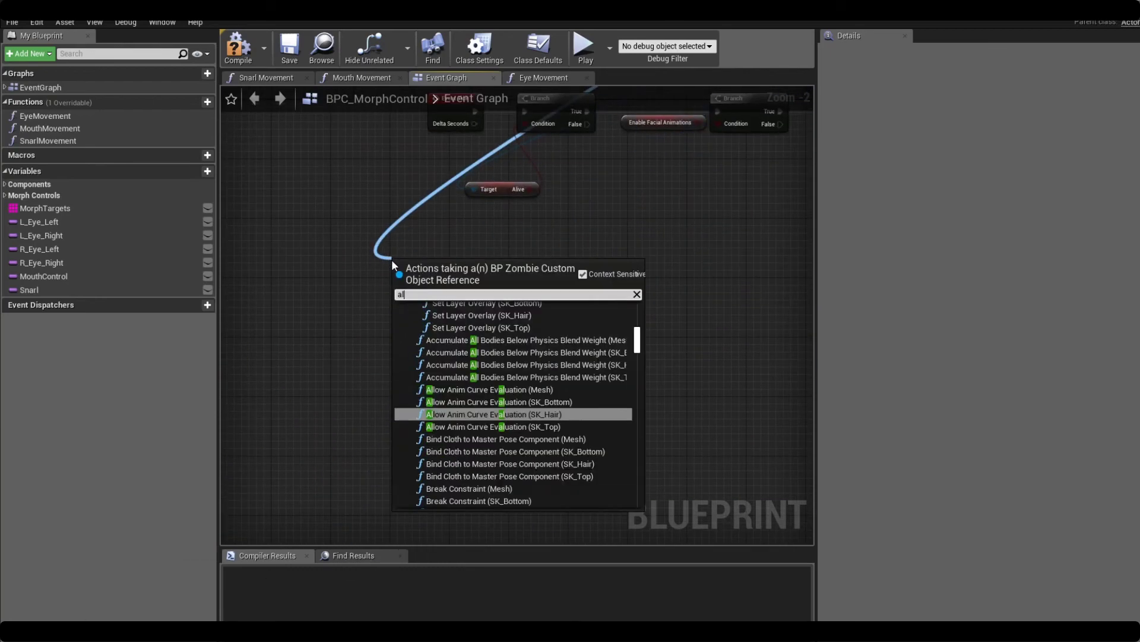
pyautogui.write('ive')
pyautogui.press('Return')
pyautogui.moveTo(530, 266); pyautogui.dragTo(486, 377, button='right')
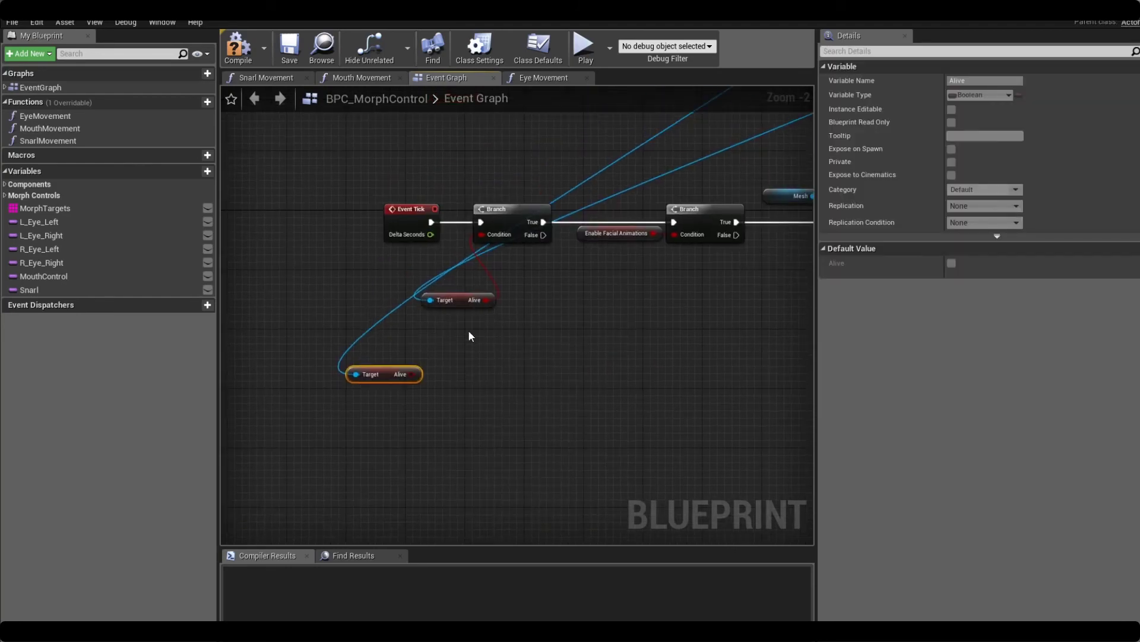
pyautogui.click(458, 301)
pyautogui.press('Delete')
pyautogui.moveTo(412, 374); pyautogui.dragTo(481, 234)
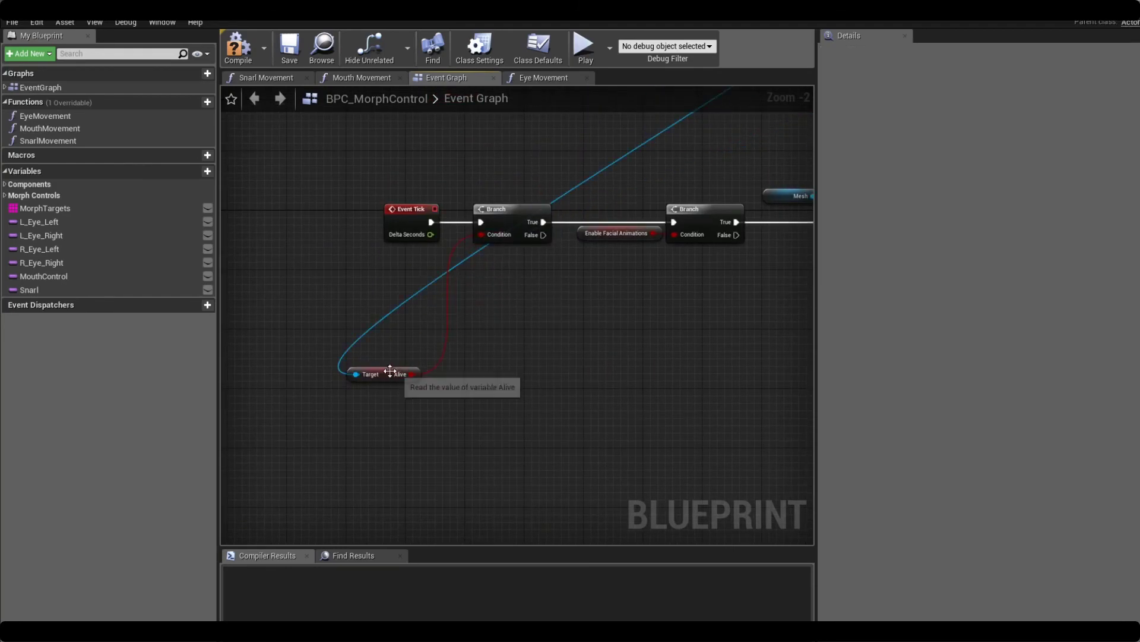
pyautogui.moveTo(390, 371); pyautogui.dragTo(486, 284)
# Step: Feed the Mesh getter's target from As BP Zombie Custom, delete the BP_ZombieAI_Master cast, and compile BPC_MorphControl
pyautogui.moveTo(713, 149); pyautogui.dragTo(410, 349, button='right')
pyautogui.moveTo(742, 259); pyautogui.dragTo(518, 374, button='right')
pyautogui.moveTo(552, 316); pyautogui.dragTo(425, 354, button='right')
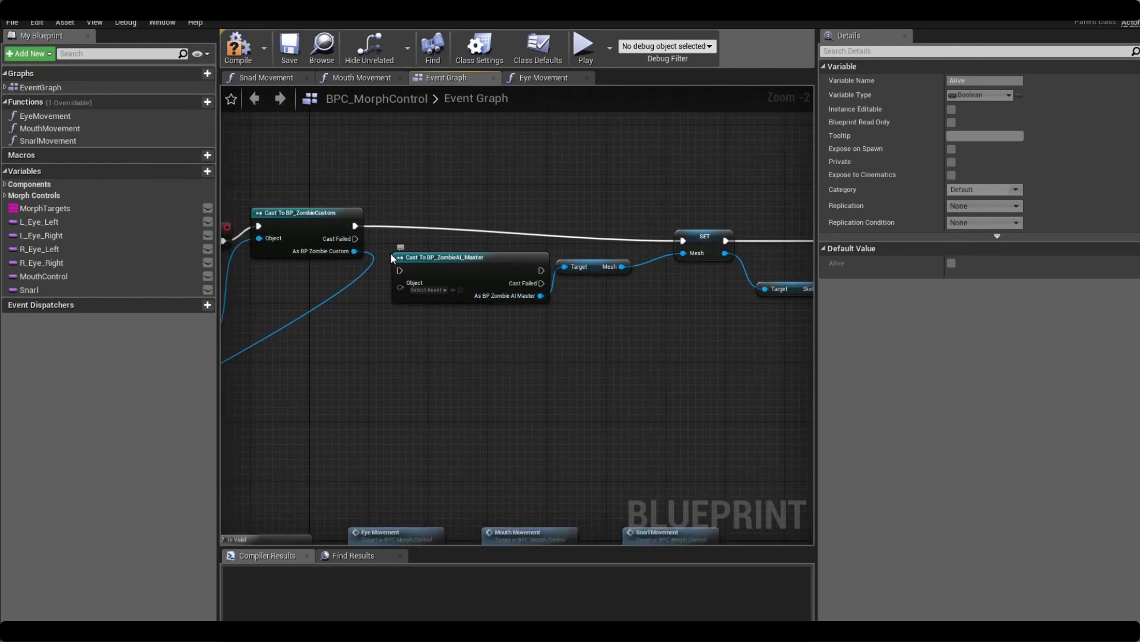
pyautogui.moveTo(354, 251); pyautogui.dragTo(564, 266)
pyautogui.click(479, 294)
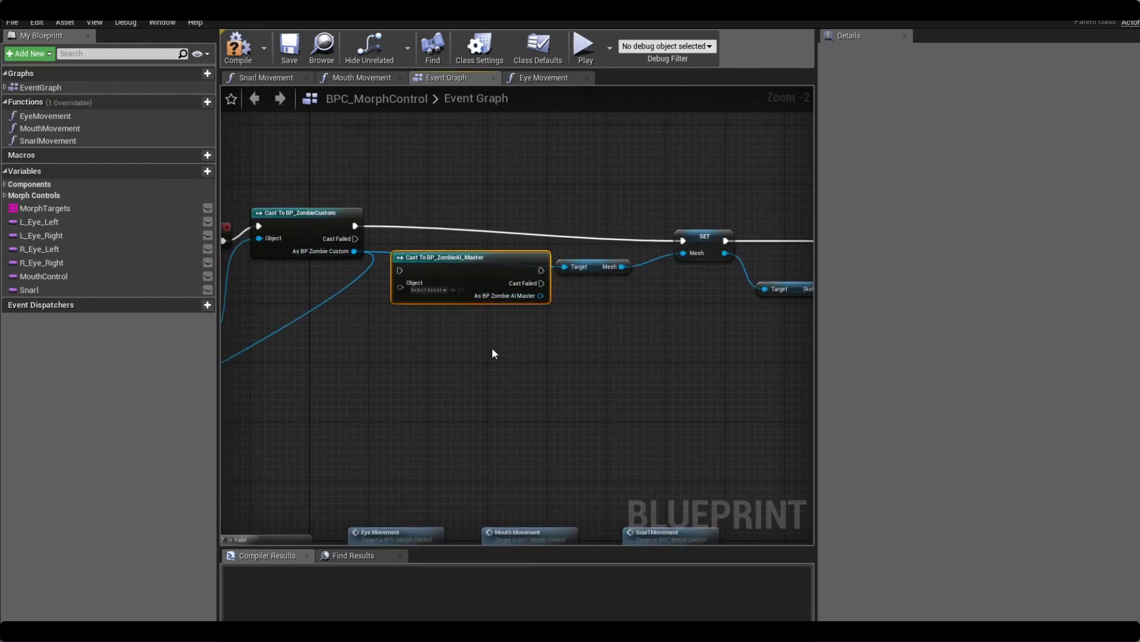
pyautogui.press('Delete')
pyautogui.moveTo(603, 292); pyautogui.dragTo(331, 247, button='right')
pyautogui.scroll(-1, 339, 249)
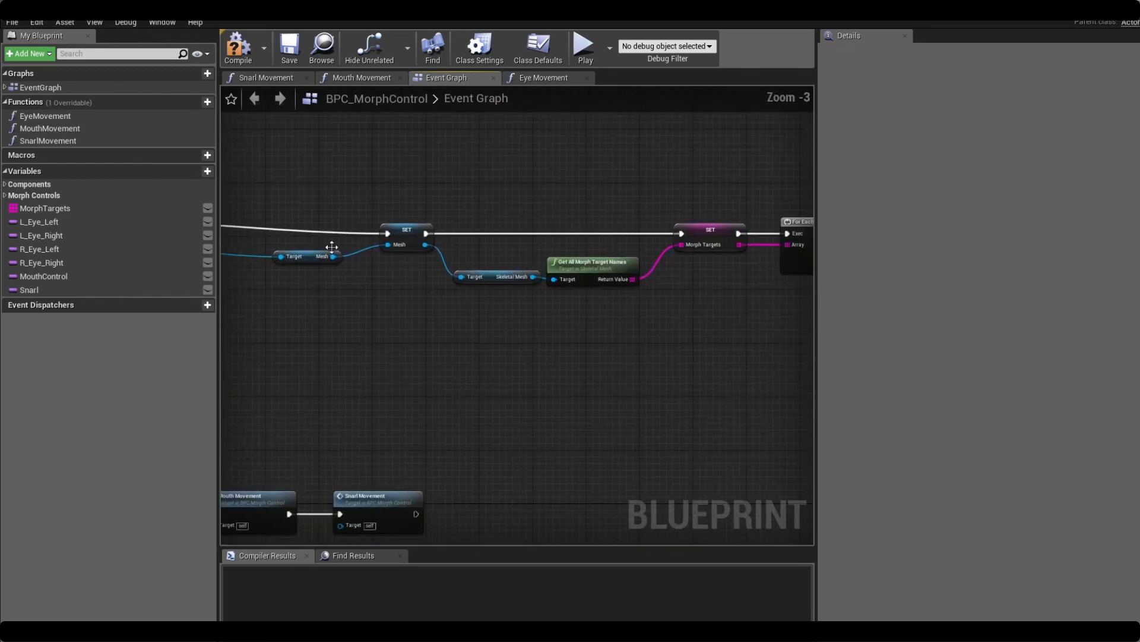
pyautogui.click(236, 46)
pyautogui.scroll(-2, 565, 307)
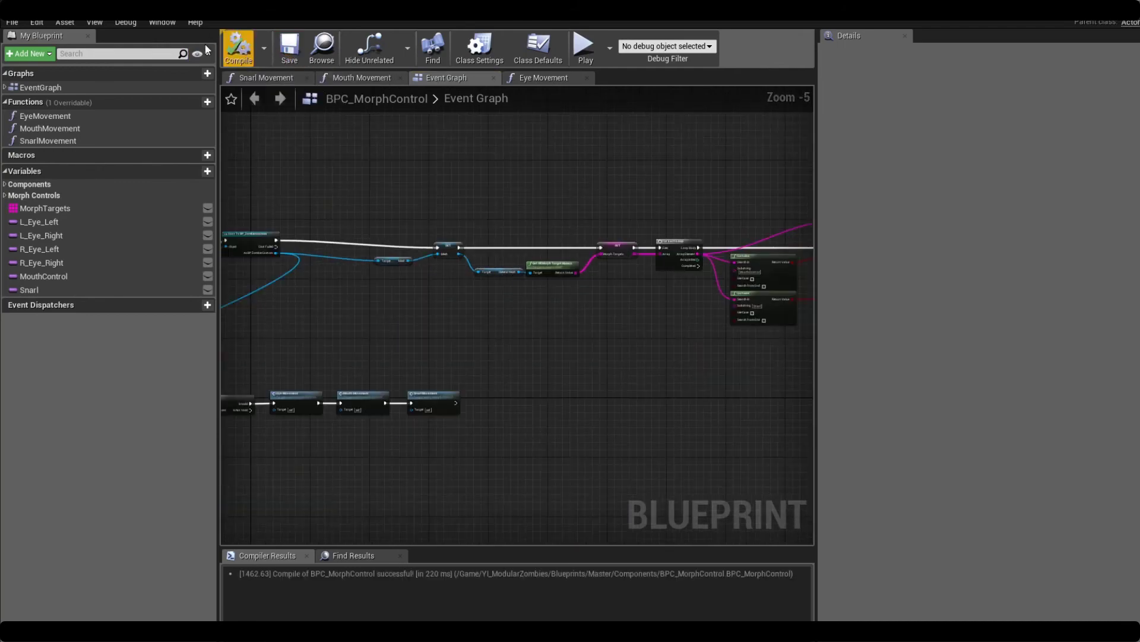
# Step: Add the BPC Morph Control component to BP_ZombieCustom and select it to show its details
pyautogui.click(161, 12)
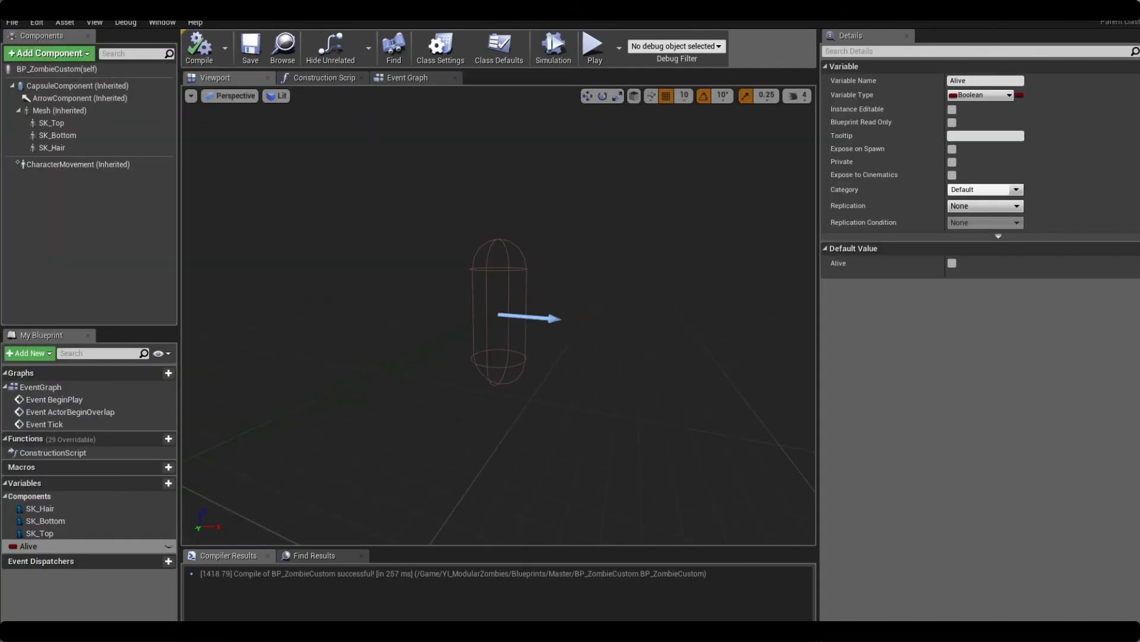
pyautogui.click(79, 54)
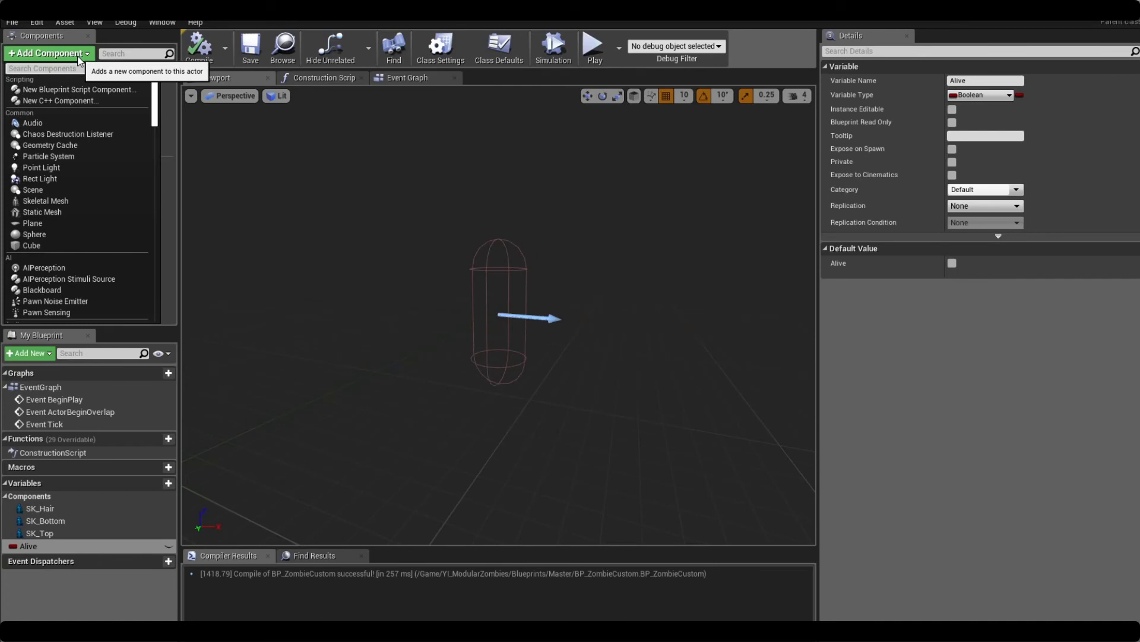
pyautogui.write('bpc')
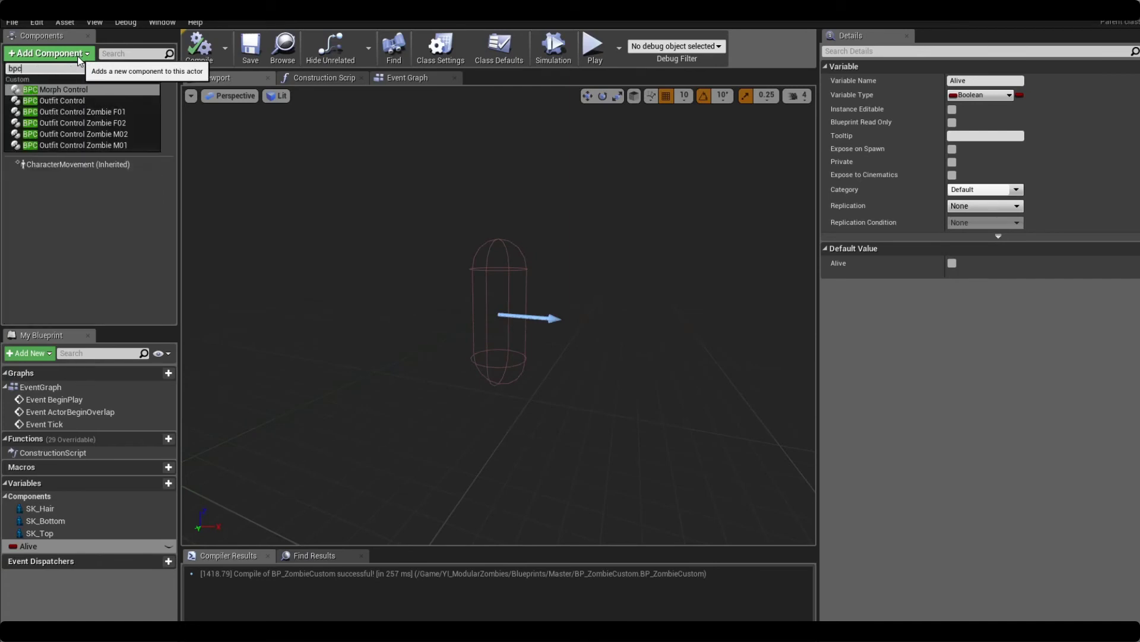
pyautogui.press('Return')
pyautogui.click(85, 213)
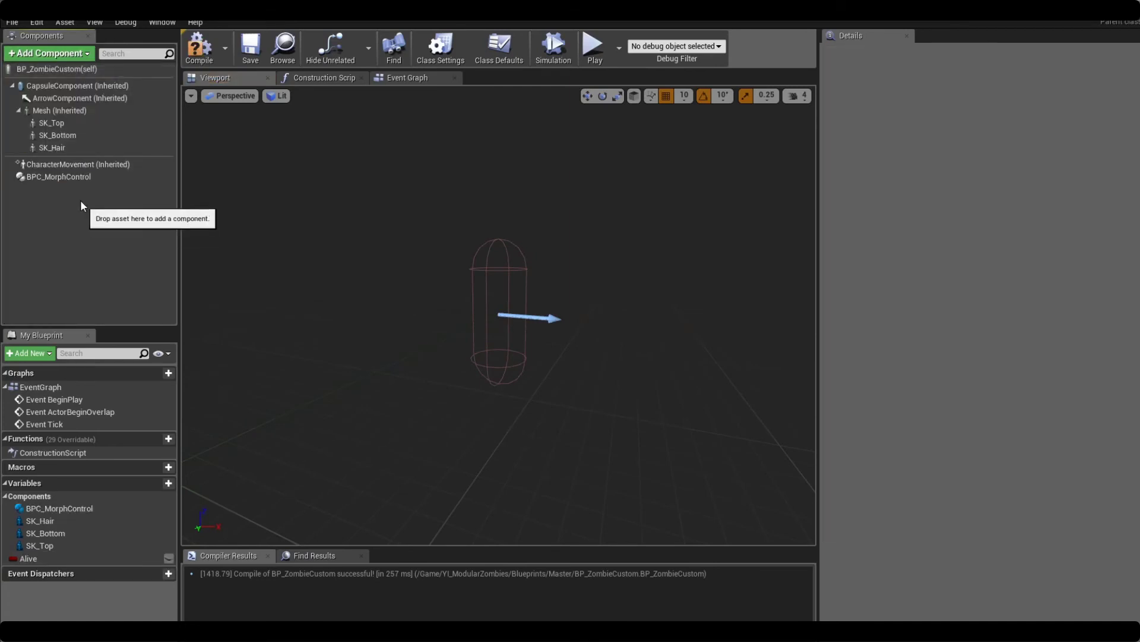
pyautogui.click(79, 177)
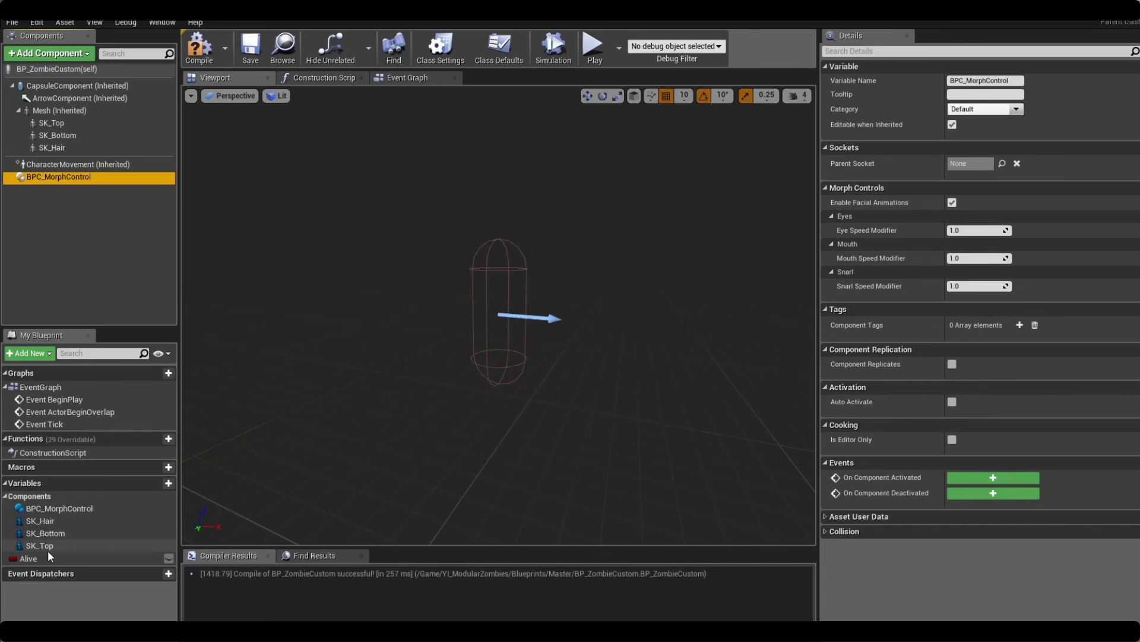
# Step: Enable the default value of BP_ZombieCustom's Alive variable and compile the blueprint
pyautogui.click(29, 558)
pyautogui.click(952, 264)
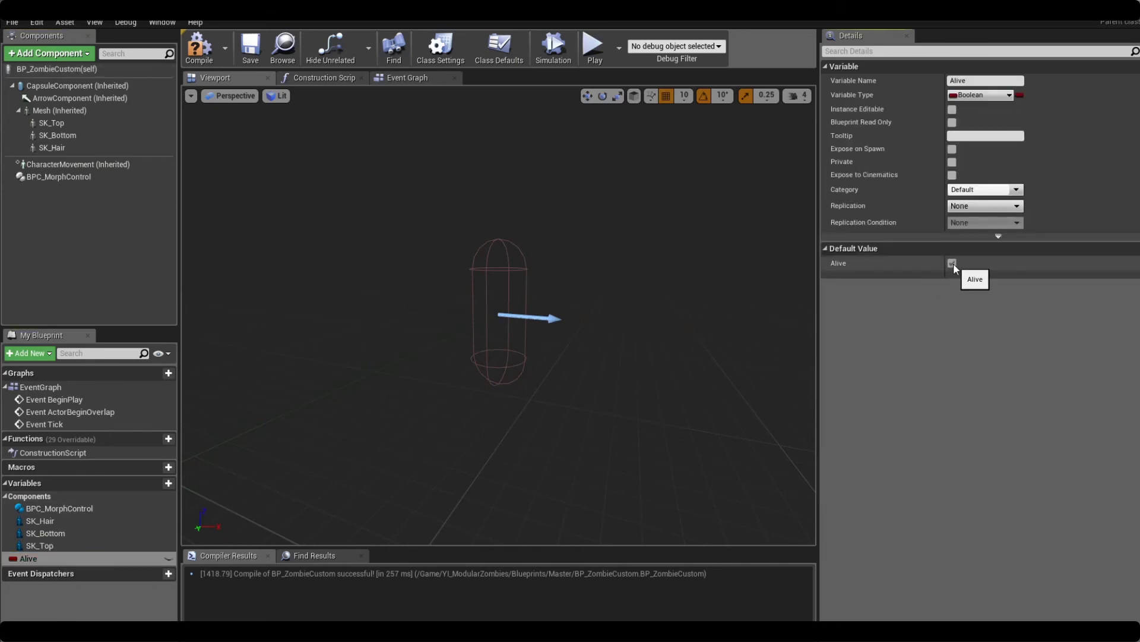
pyautogui.click(199, 47)
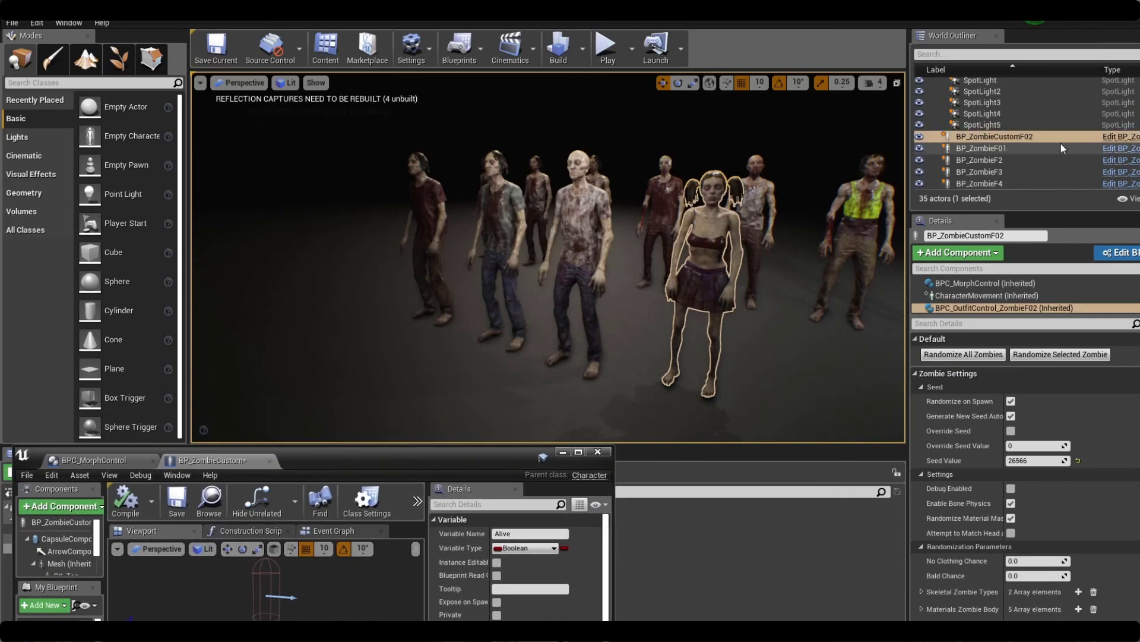
# Step: Filter the level's actors by "na" and delete the NavMeshBoundsVolume
pyautogui.scroll(-2, 1061, 139)
pyautogui.click(1024, 54)
pyautogui.write('na')
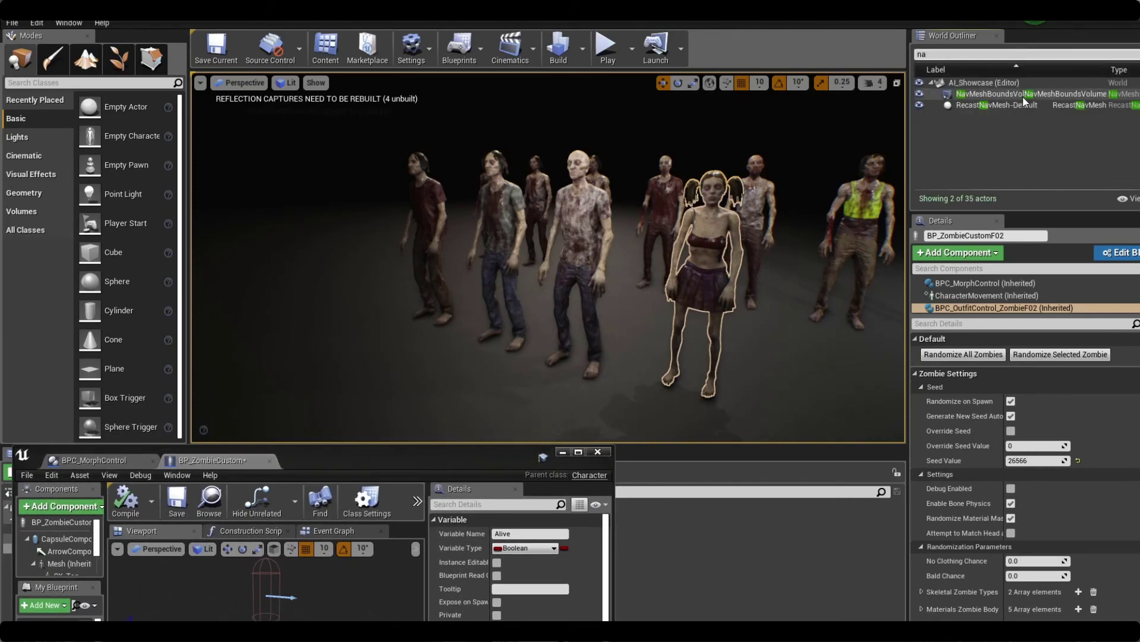
pyautogui.click(1022, 95)
pyautogui.press('Delete')
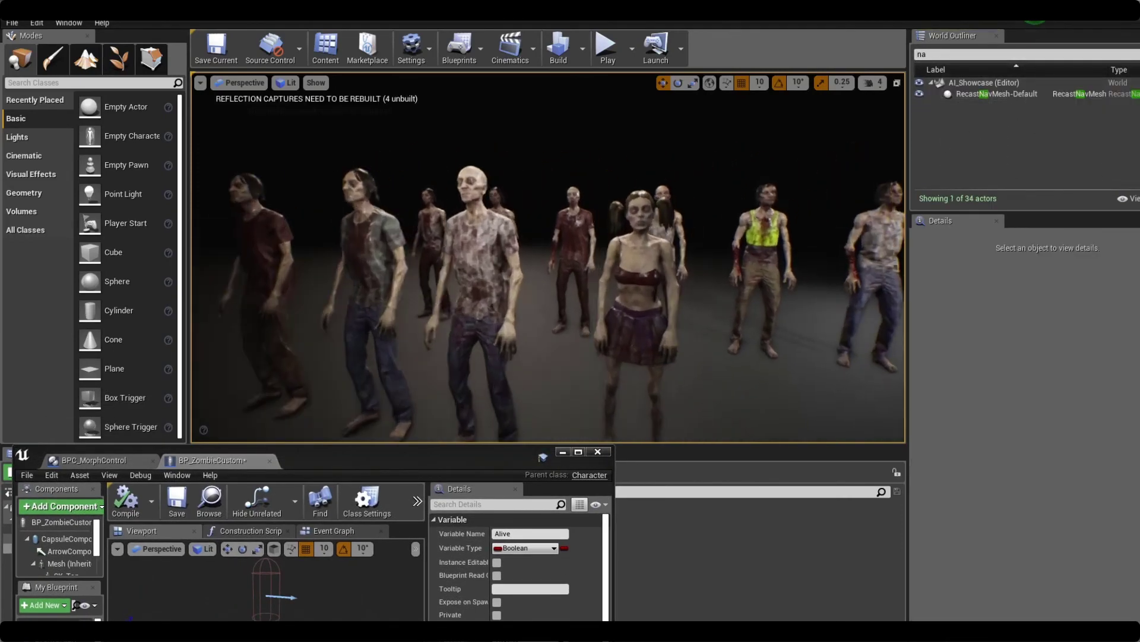
# Step: Play the level to check the custom zombies' facial movement, stop it, and return to the BP_ZombieCustom blueprint
pyautogui.hotkey('alt', 'p')
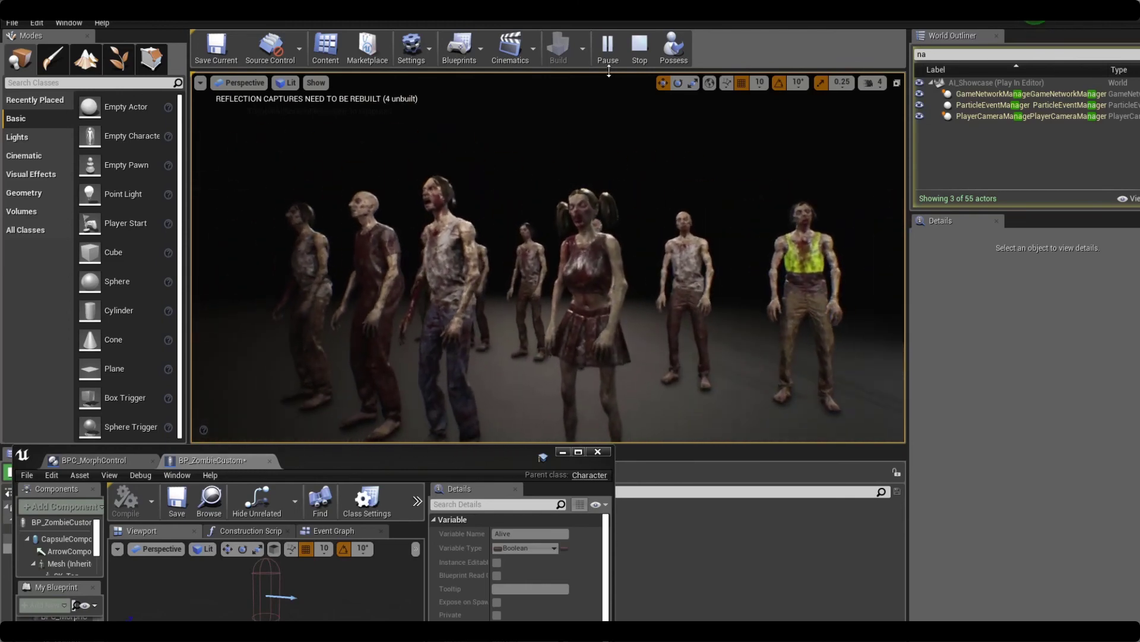
pyautogui.click(638, 50)
pyautogui.doubleClick(375, 461)
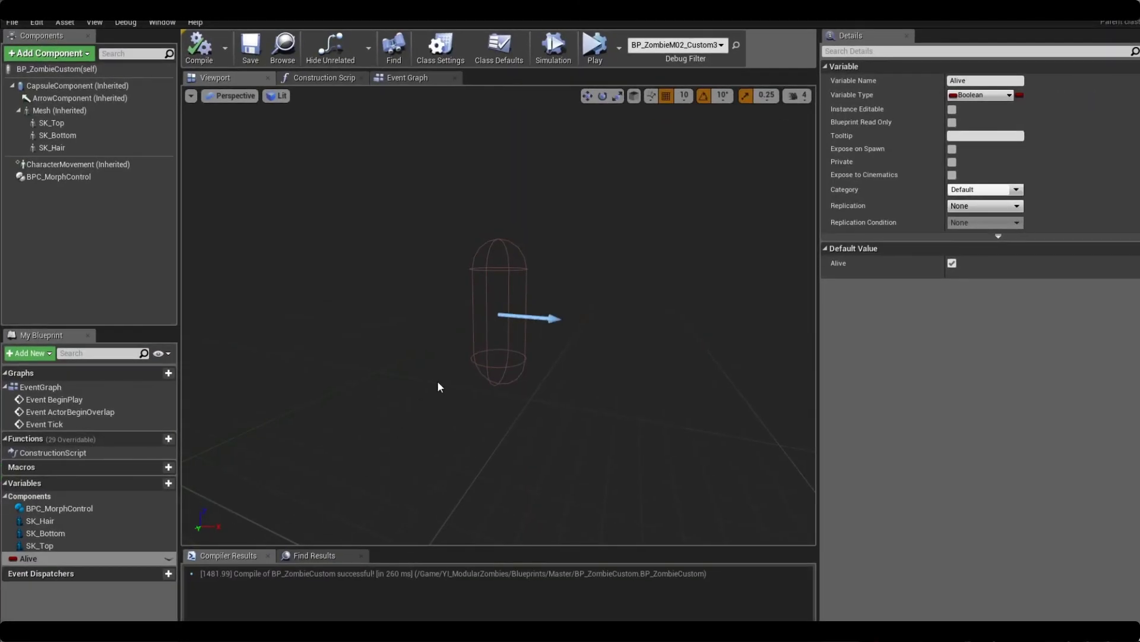
# Step: Close the message log and move the BP_ZombieCustom blueprint window clear of the level viewport
pyautogui.moveTo(517, 9); pyautogui.dragTo(508, 105)
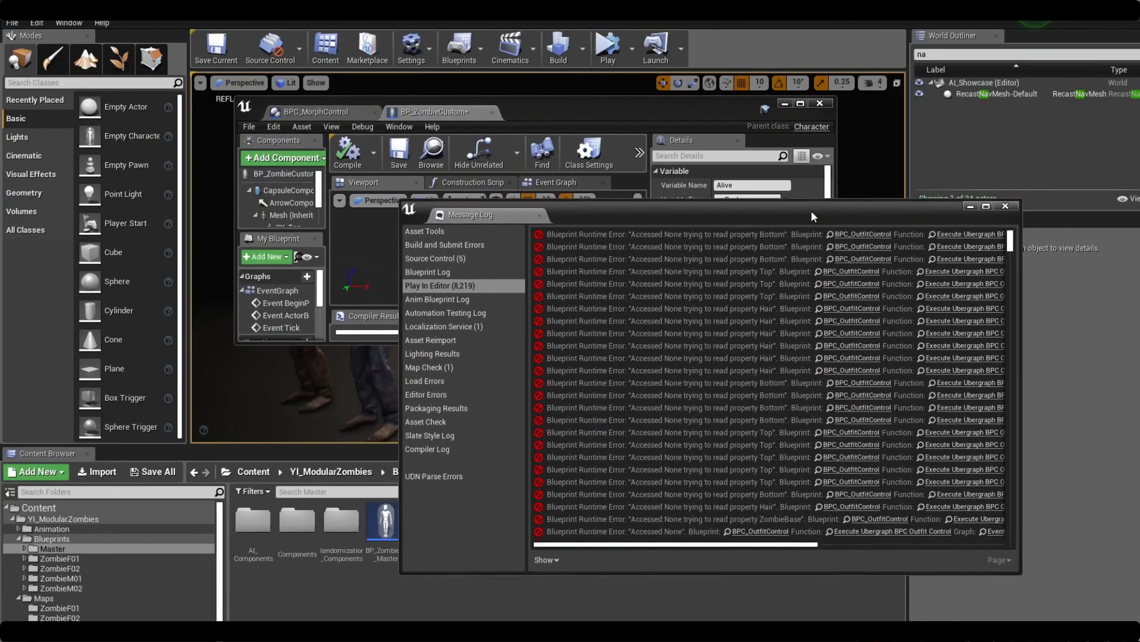
pyautogui.click(986, 205)
pyautogui.moveTo(691, 112); pyautogui.dragTo(605, 458)
pyautogui.moveTo(592, 322); pyautogui.dragTo(585, 386, button='right')
pyautogui.rightClick(750, 194)
# Step: Clear the level's actor filter and delete the zombie actors BP_ZombieF01 through BP_ZombieF7
pyautogui.click(949, 54)
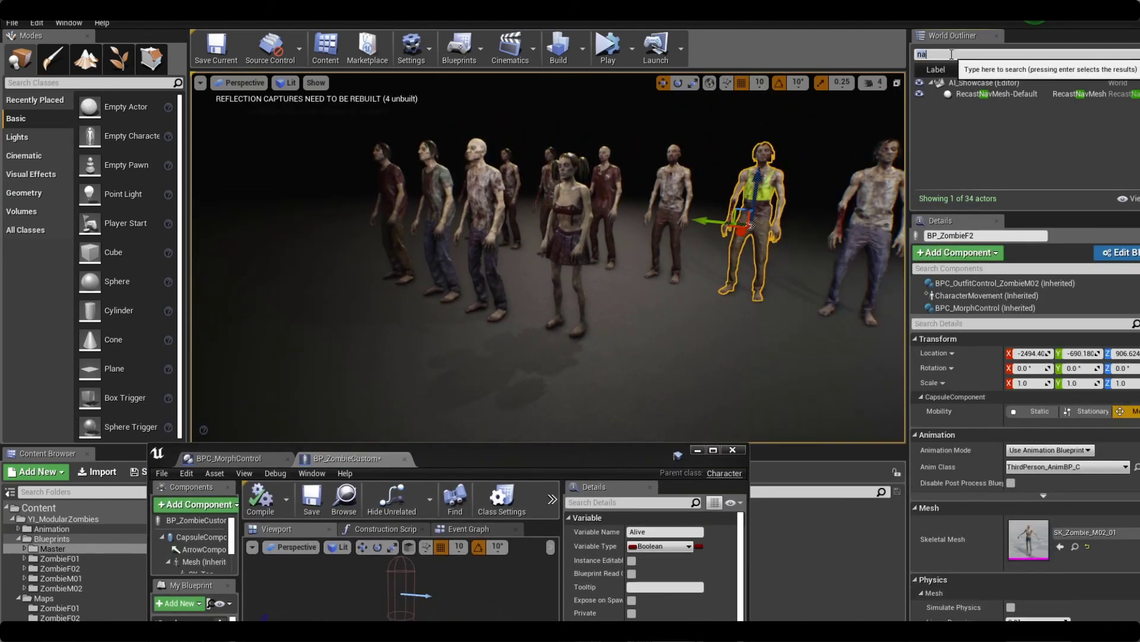
pyautogui.press('BackSpace')
pyautogui.scroll(-2, 992, 132)
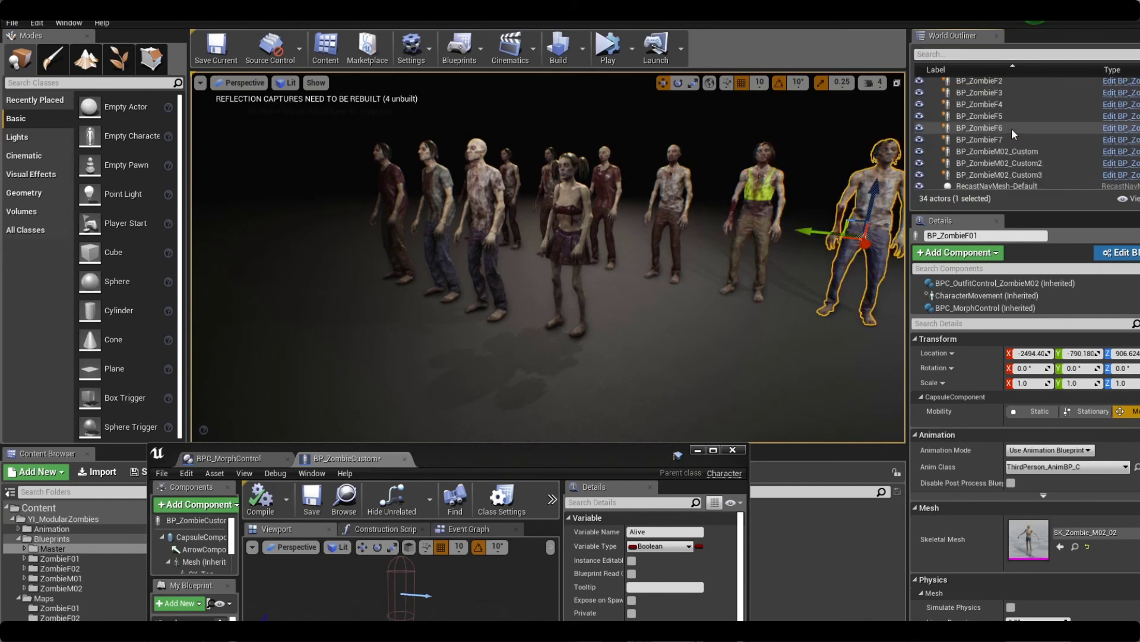
pyautogui.keyDown('shift'); pyautogui.click(1015, 139); pyautogui.keyUp('shift')
pyautogui.press('f')
# Step: Play the level to check the custom zombies, stop it, and close the BP_ZombieCustom blueprint window
pyautogui.hotkey('alt', 'p')
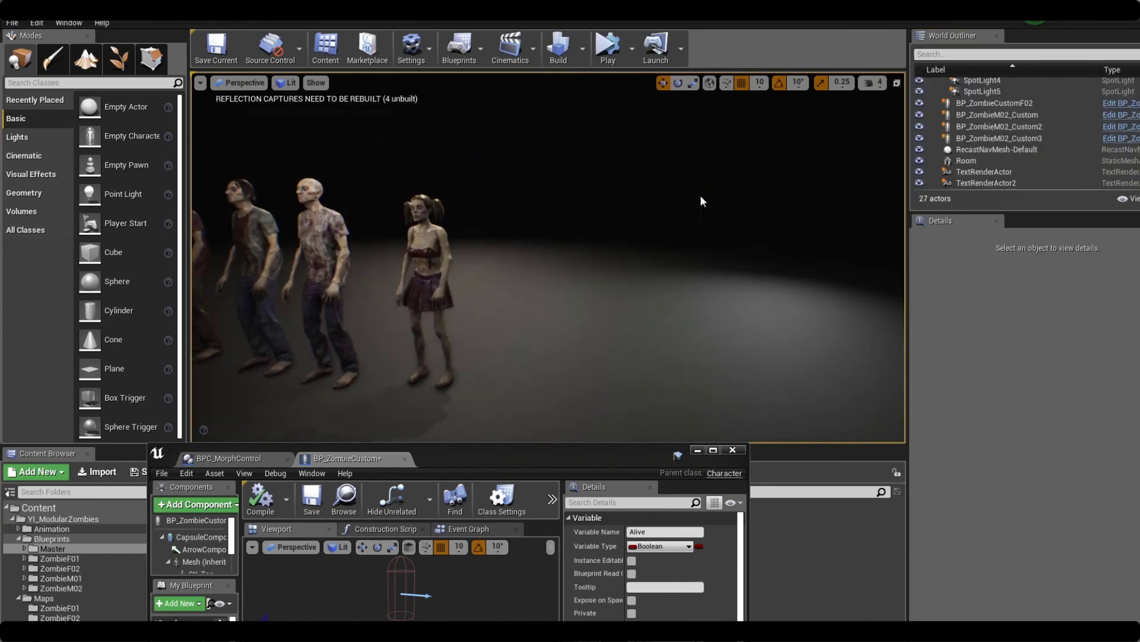
pyautogui.press('Escape')
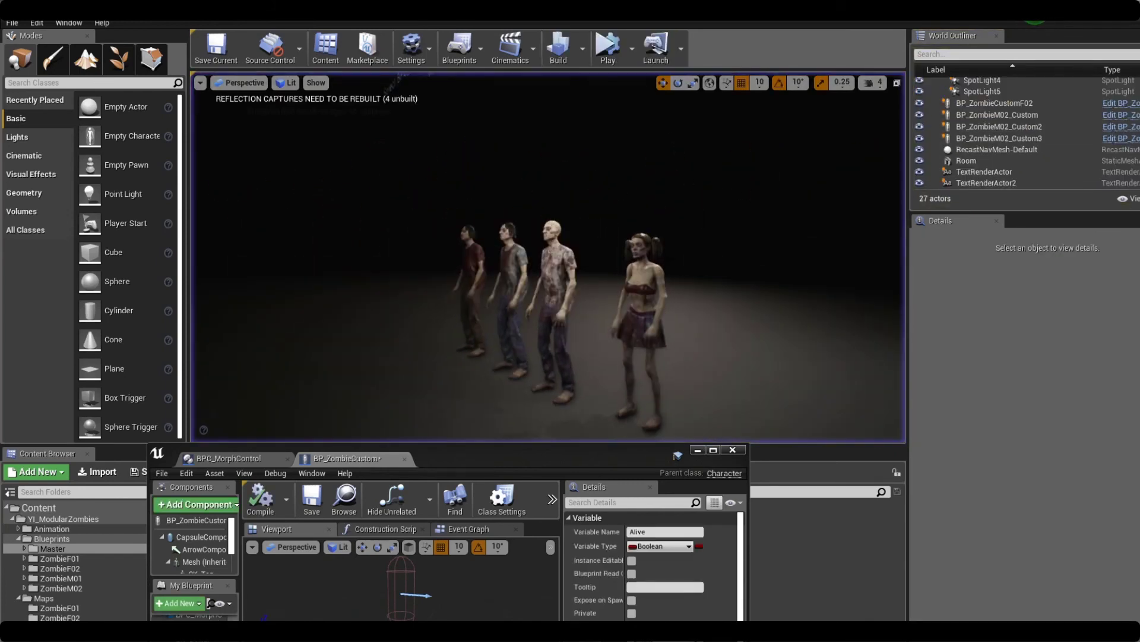
pyautogui.click(733, 449)
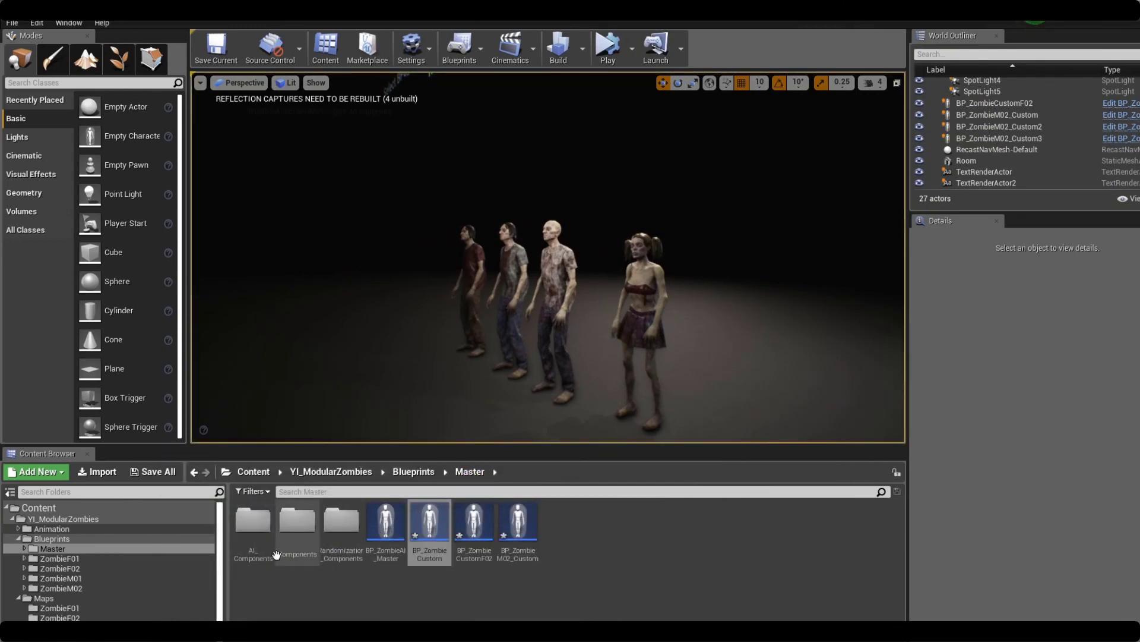
# Step: Select the bald custom zombie BP_ZombieM02_Custom3 in the level to show its components and details
pyautogui.moveTo(505, 396); pyautogui.dragTo(569, 417, button='right')
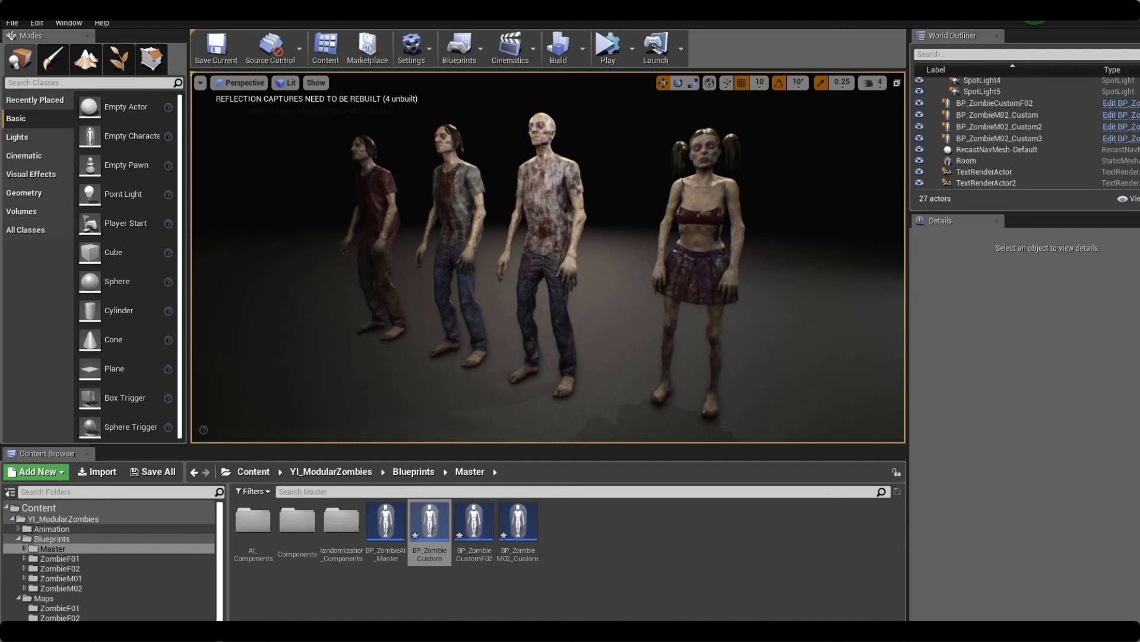
pyautogui.click(556, 219)
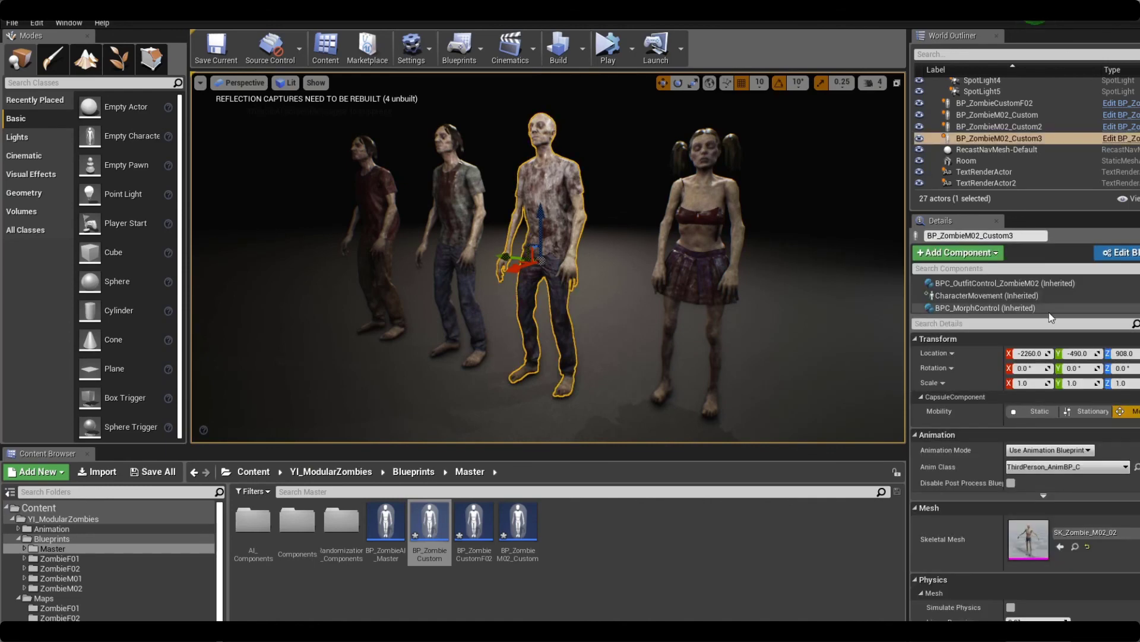